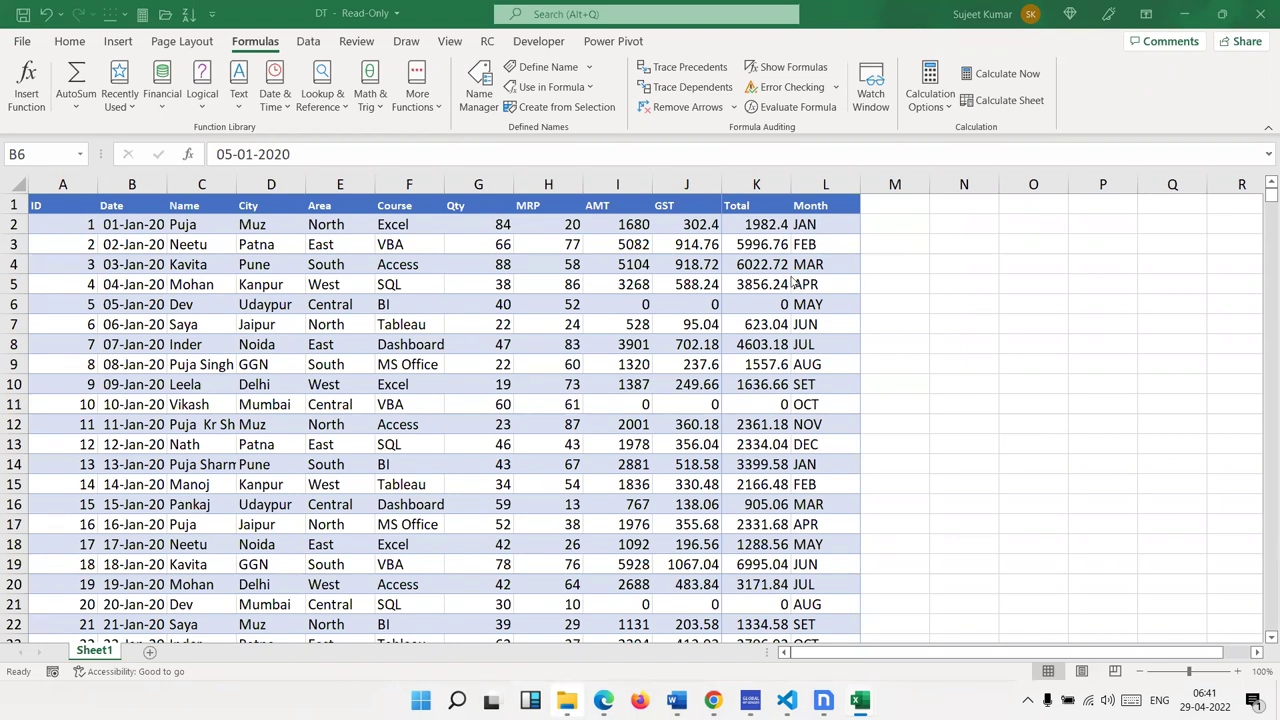
# Inspect sample Qty, Name, City and Area cells, then select cell A1 in the data table
pyautogui.click(477, 219)
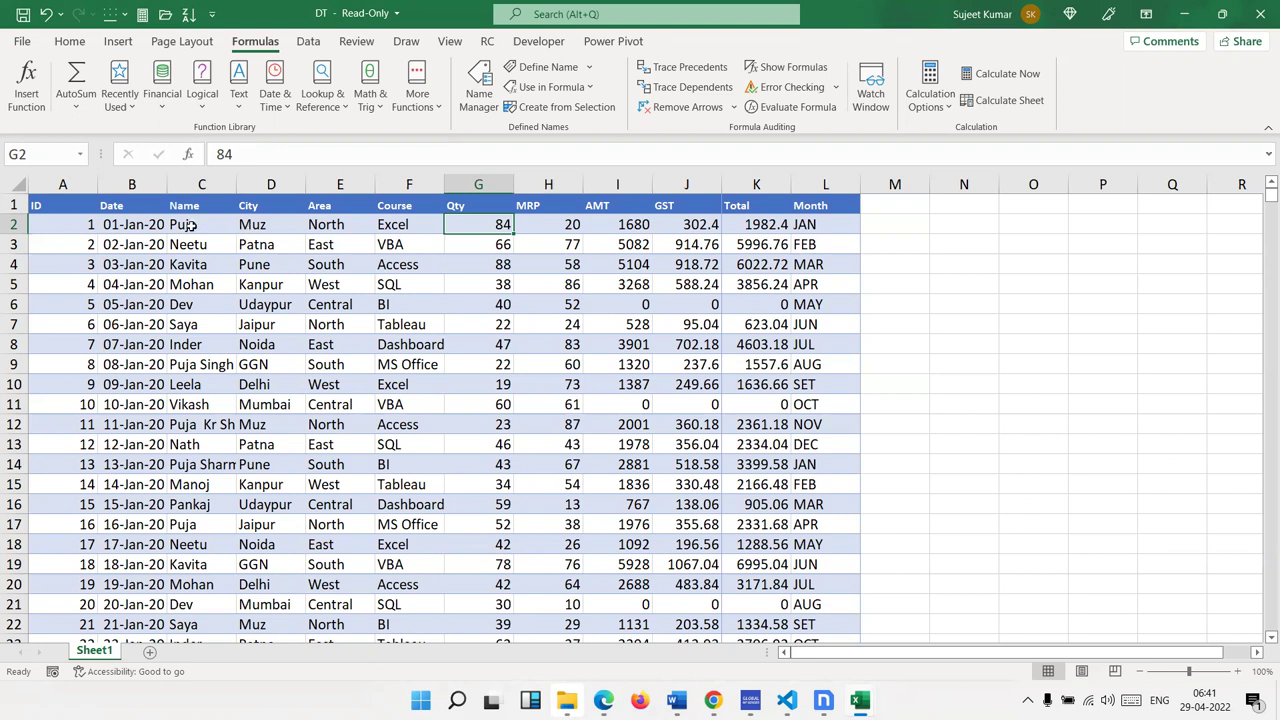
pyautogui.moveTo(192, 224); pyautogui.dragTo(184, 282)
pyautogui.moveTo(276, 230); pyautogui.dragTo(268, 268)
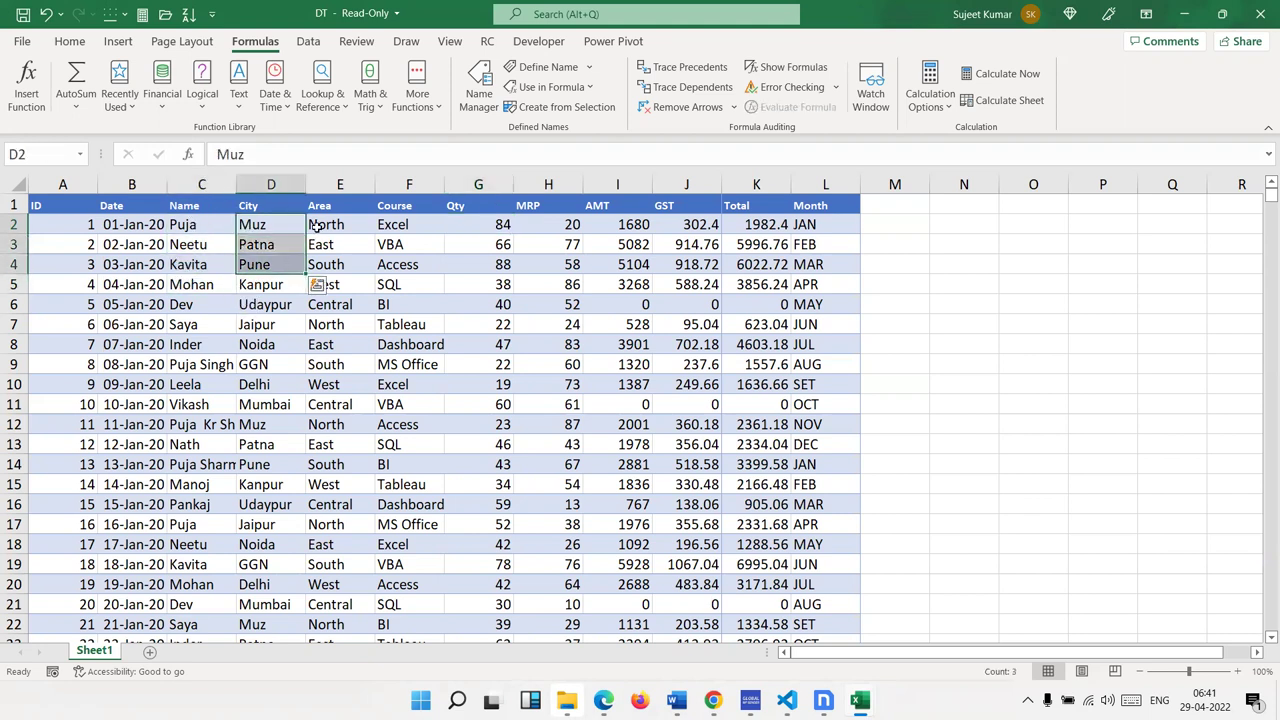
pyautogui.moveTo(322, 226); pyautogui.dragTo(310, 272)
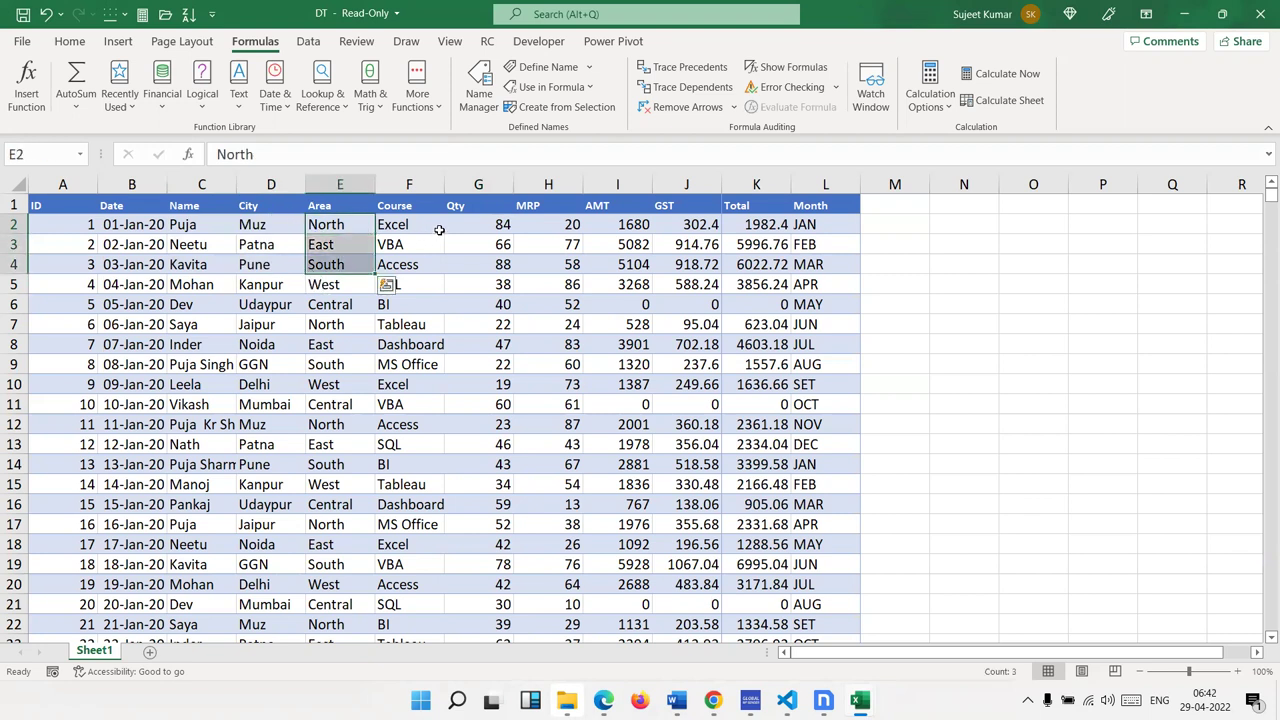
pyautogui.click(50, 203)
# Insert a PivotTable from the data on a new worksheet
pyautogui.click(118, 41)
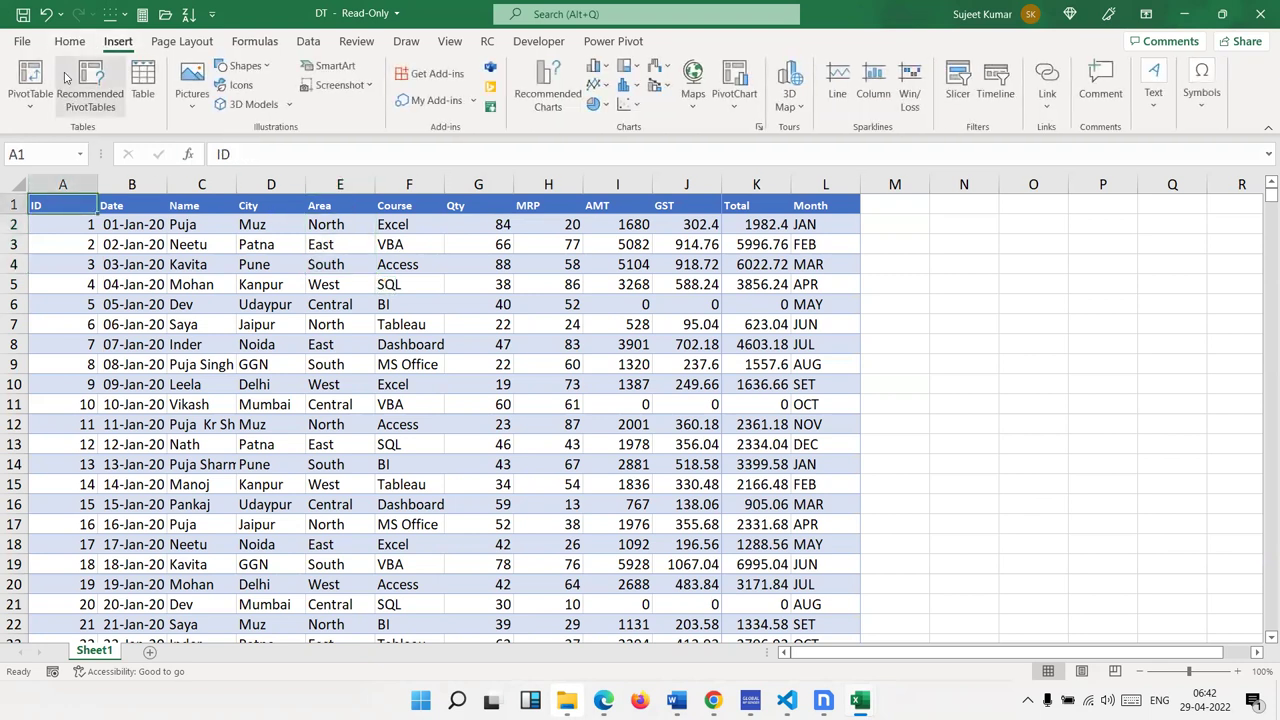
pyautogui.click(30, 80)
pyautogui.click(711, 444)
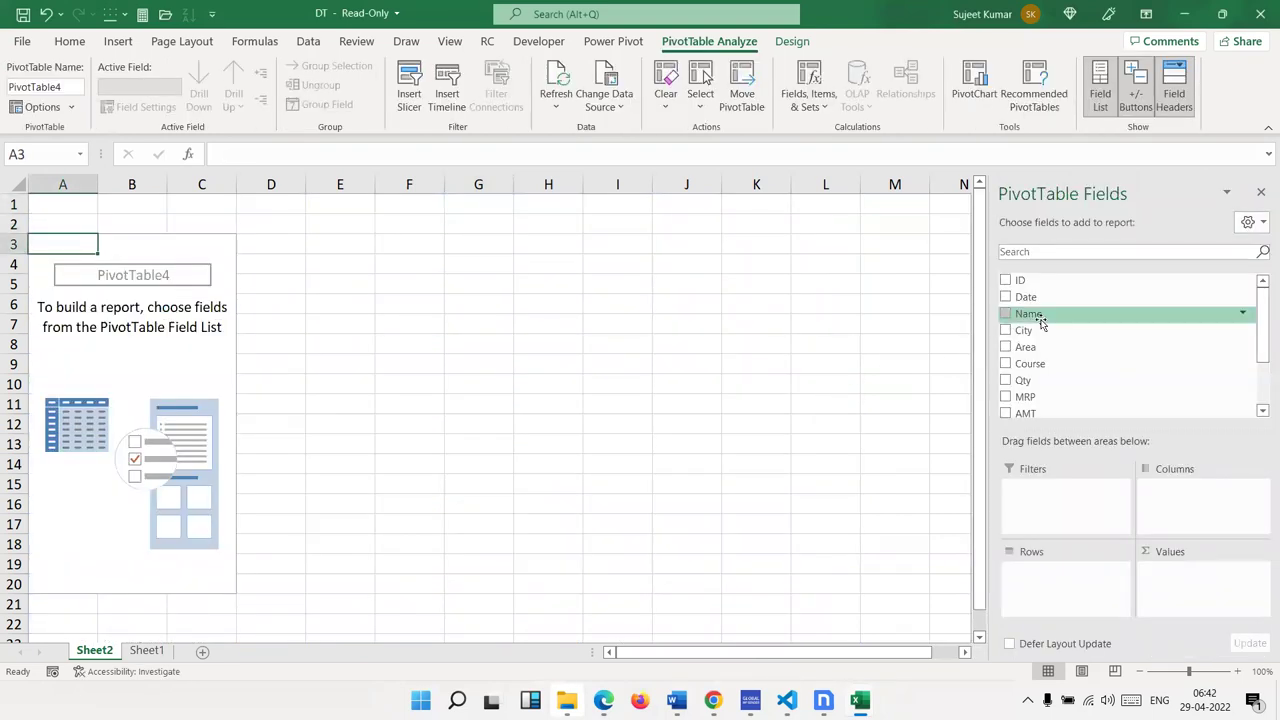
# Put Name, City and Area in Rows, Course in Columns, and Sum of Total in Values
pyautogui.moveTo(1028, 313); pyautogui.dragTo(1060, 572)
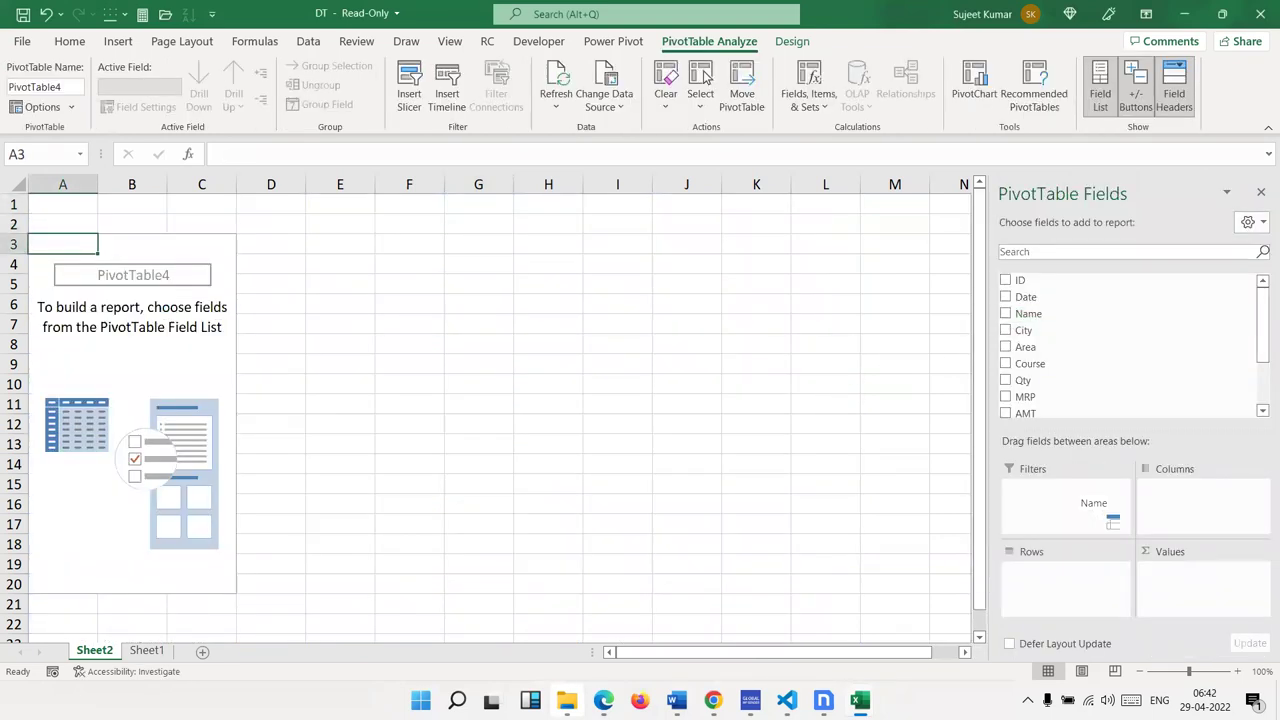
pyautogui.moveTo(1023, 330); pyautogui.dragTo(1071, 590)
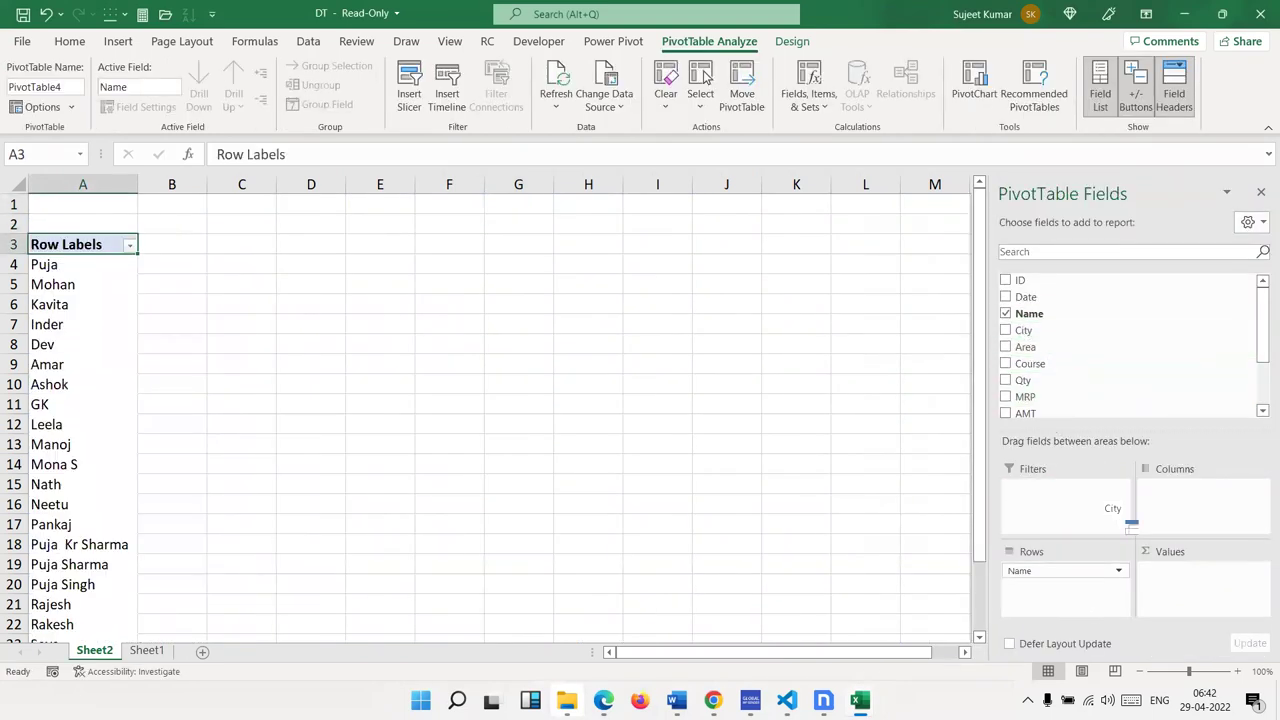
pyautogui.moveTo(1025, 347); pyautogui.dragTo(1089, 594)
pyautogui.moveTo(1031, 363); pyautogui.dragTo(1150, 484)
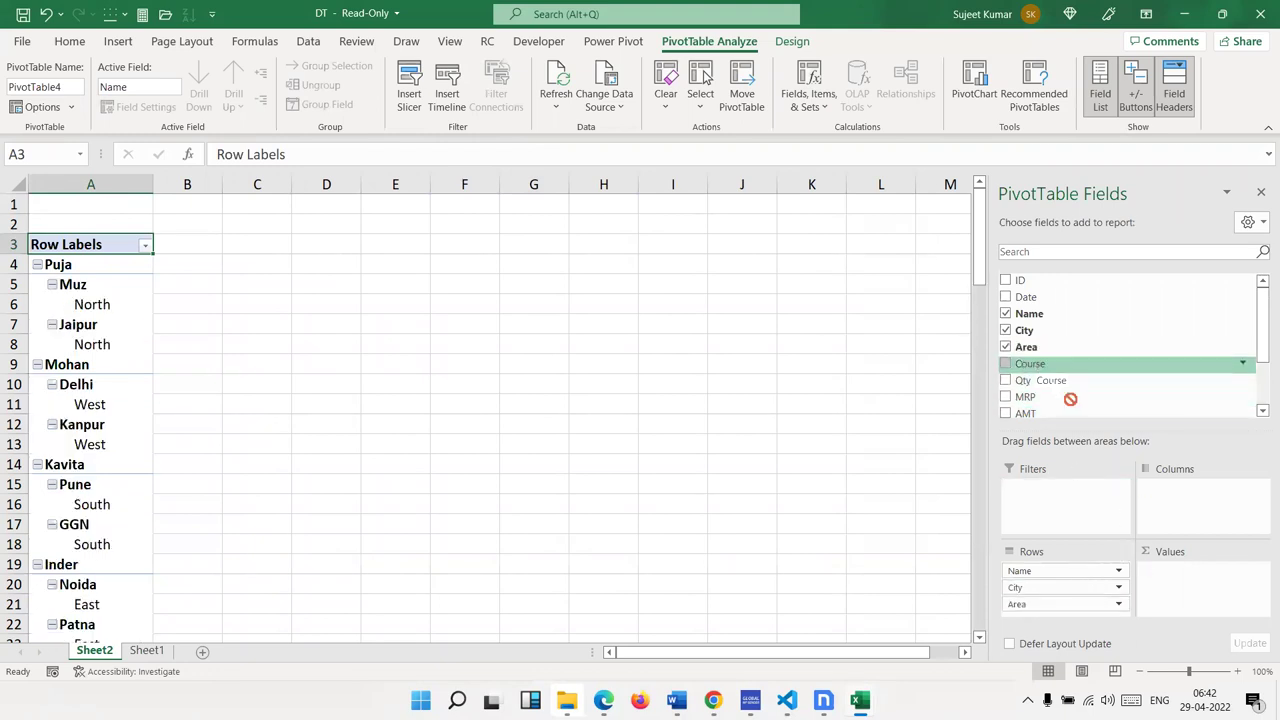
pyautogui.scroll(-2, 1095, 395)
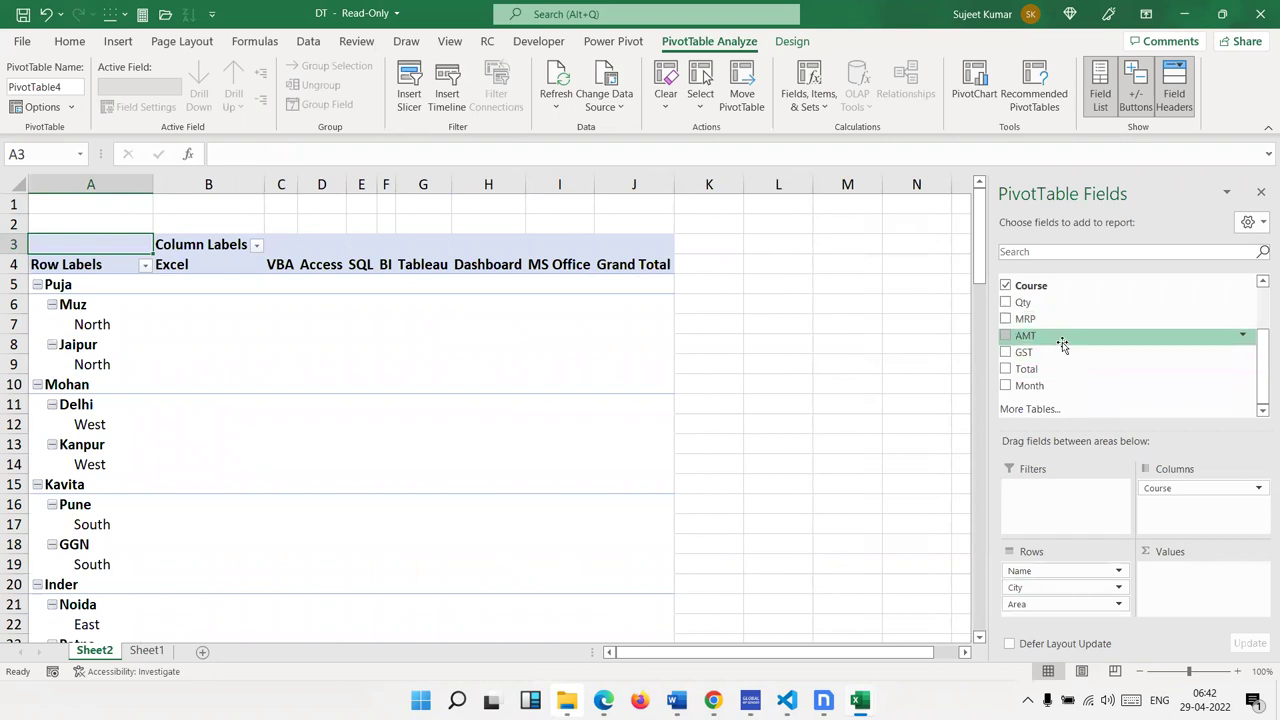
pyautogui.moveTo(1060, 370); pyautogui.dragTo(1170, 604)
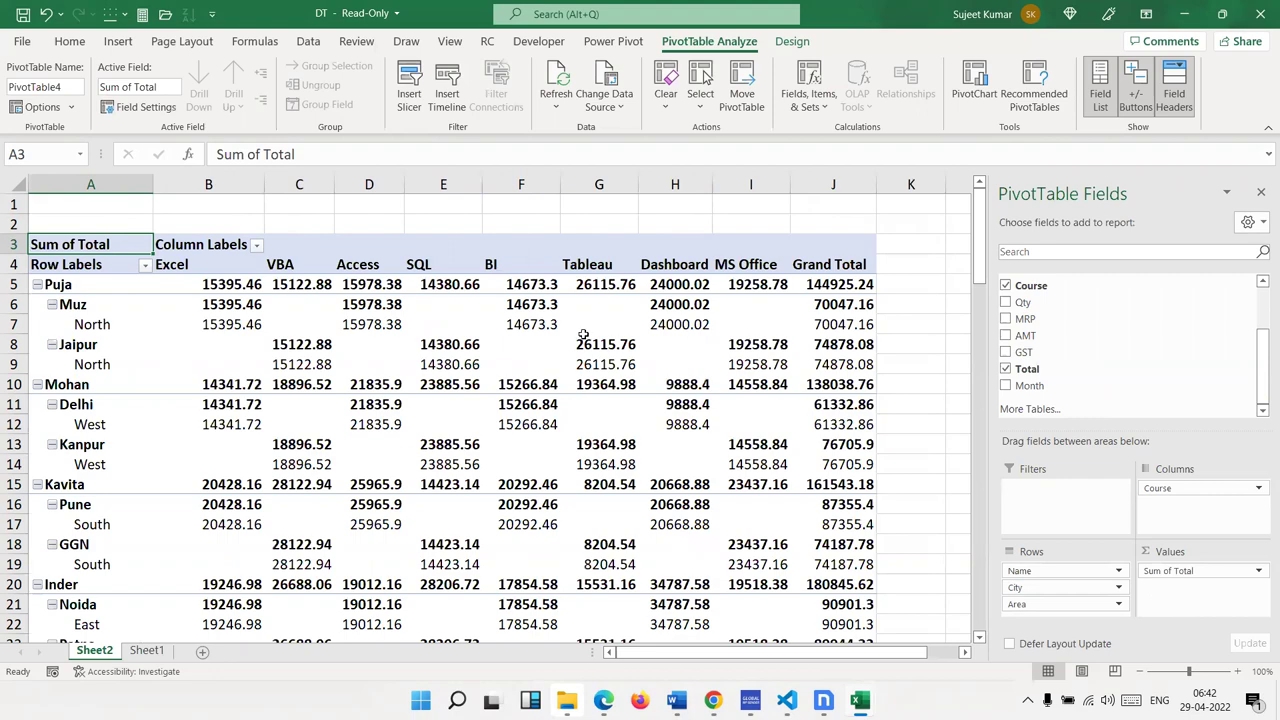
# Check Puja's SQL total for Jaipur and scroll through the pivot table
pyautogui.click(440, 364)
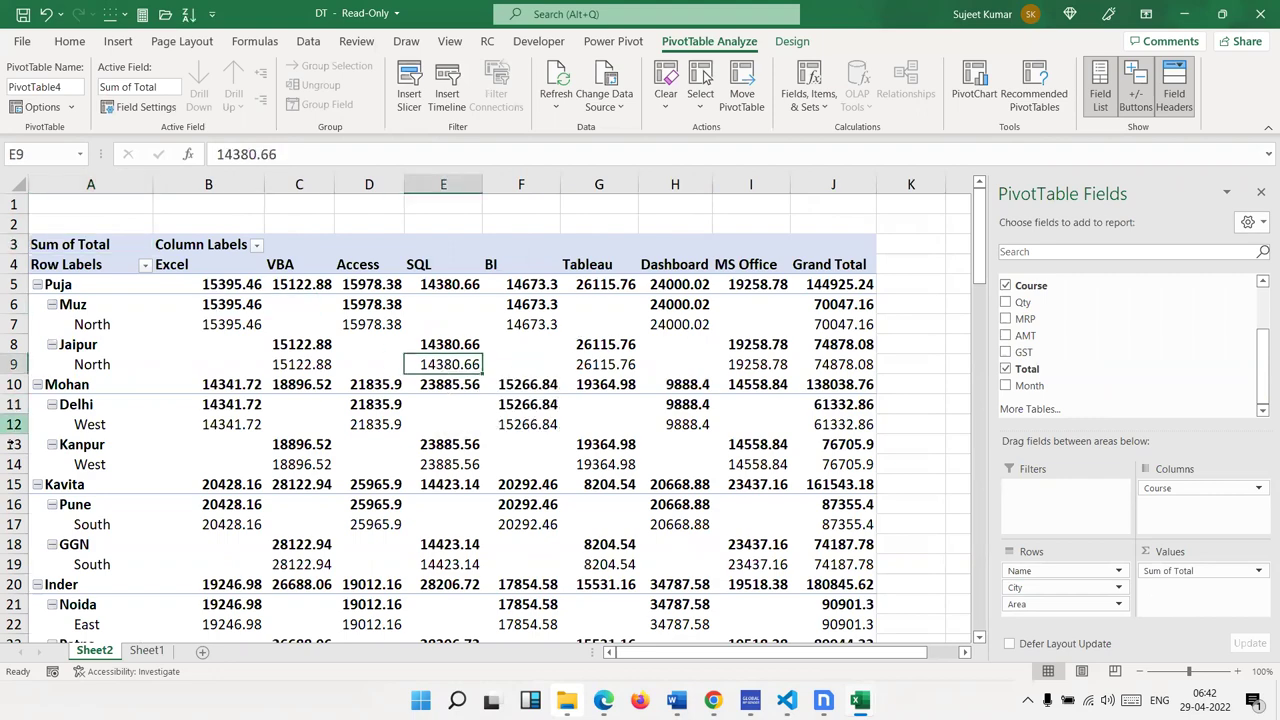
pyautogui.scroll(-10, 176, 434)
pyautogui.scroll(-7, 176, 434)
pyautogui.scroll(-16, 176, 434)
pyautogui.scroll(10, 176, 434)
pyautogui.scroll(2, 176, 434)
pyautogui.scroll(4, 176, 434)
pyautogui.scroll(14, 176, 434)
pyautogui.scroll(3, 176, 434)
pyautogui.scroll(1, 176, 434)
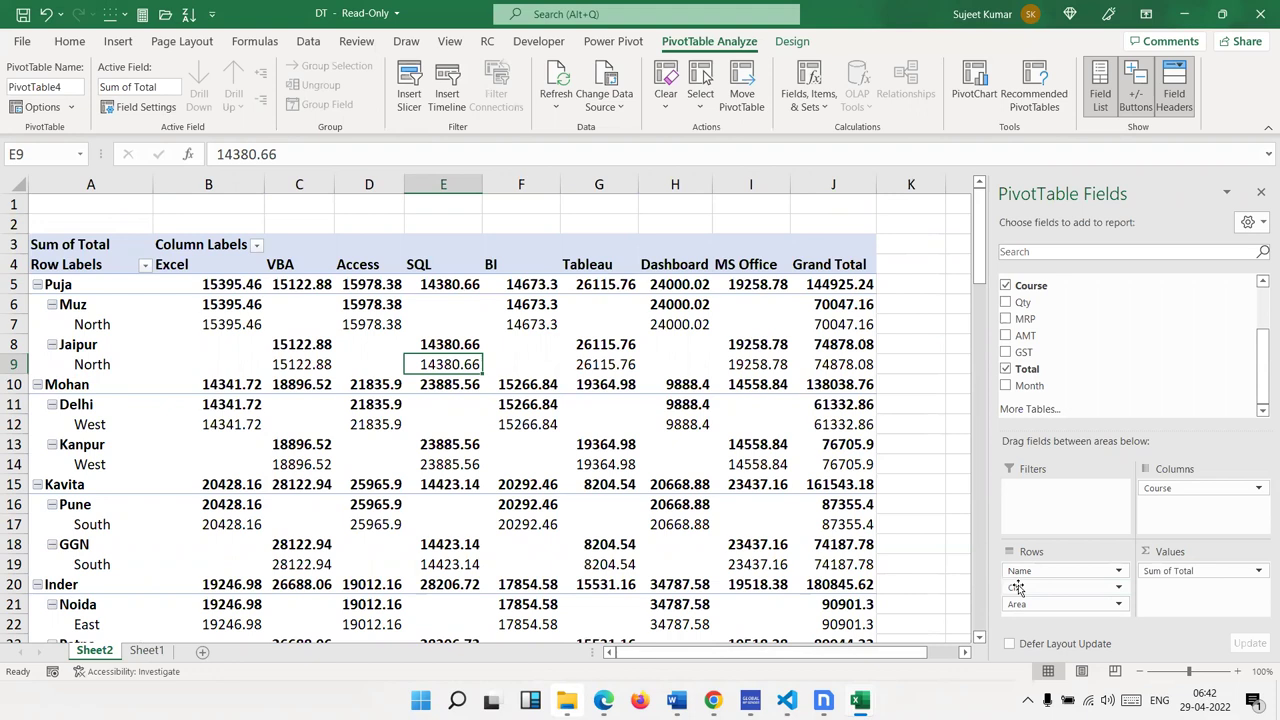
# Move City and Area from Rows to Filters, then open and close the Area filter list unchanged
pyautogui.moveTo(1100, 590)
pyautogui.mouseDown()
pyautogui.moveTo(1115, 587)
pyautogui.moveTo(1095, 510)
pyautogui.mouseUp()
pyautogui.moveTo(1065, 588); pyautogui.dragTo(1066, 530)
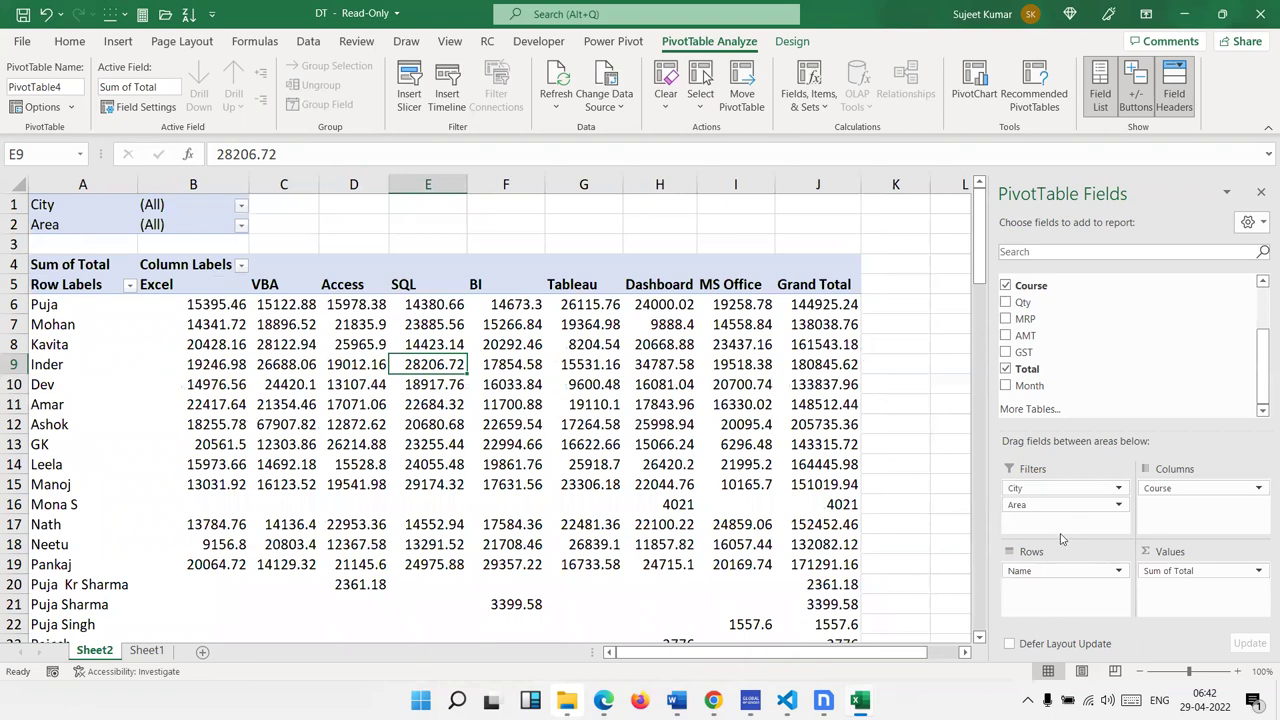
pyautogui.scroll(-3, 604, 470)
pyautogui.scroll(3, 605, 458)
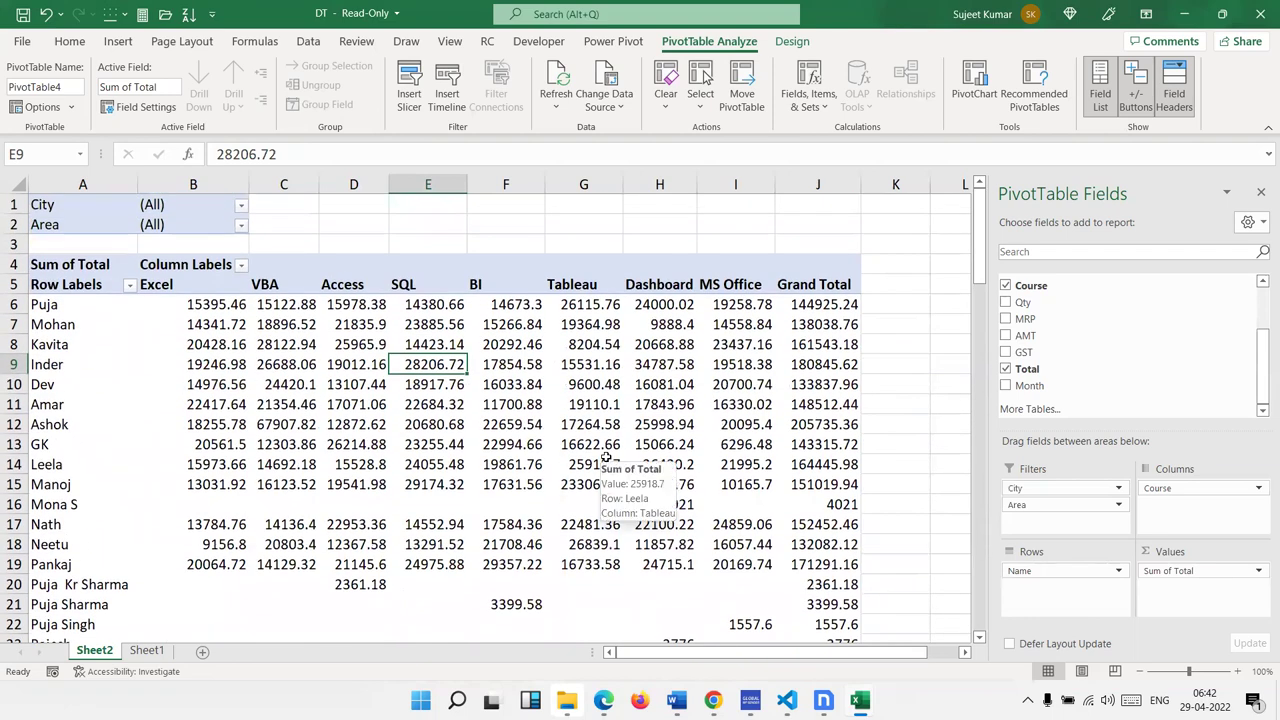
pyautogui.click(240, 225)
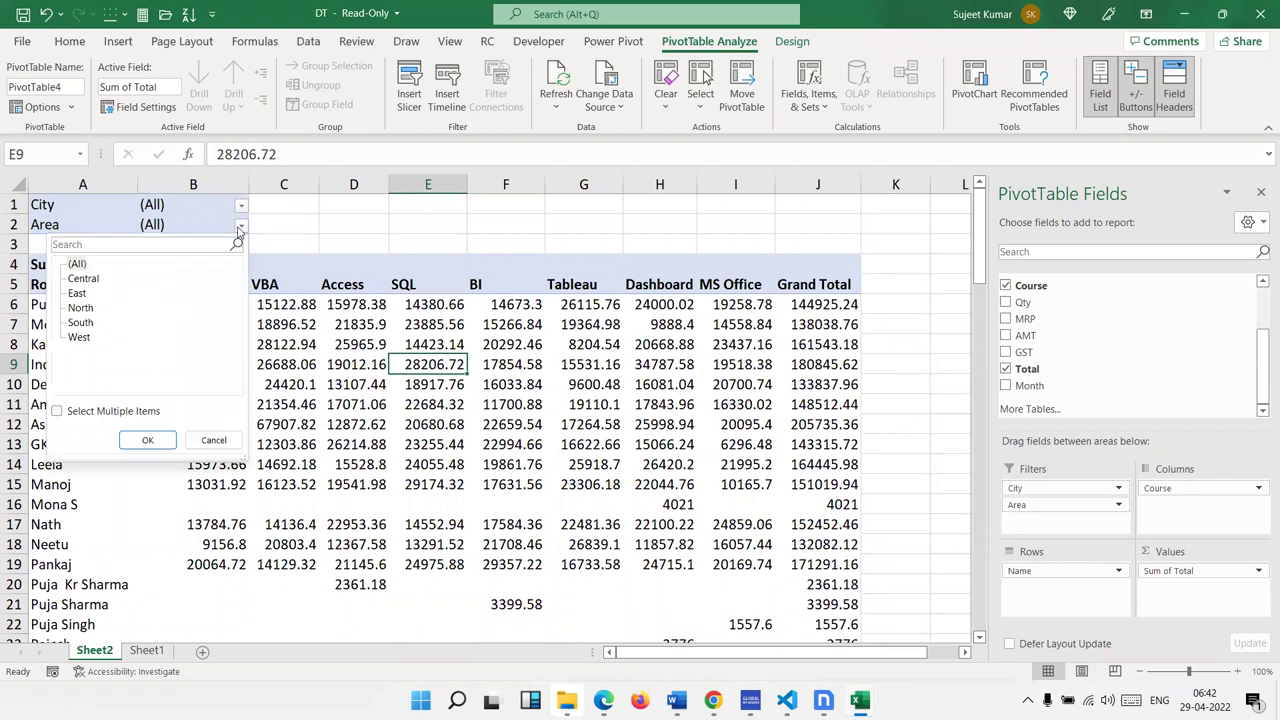
pyautogui.click(422, 472)
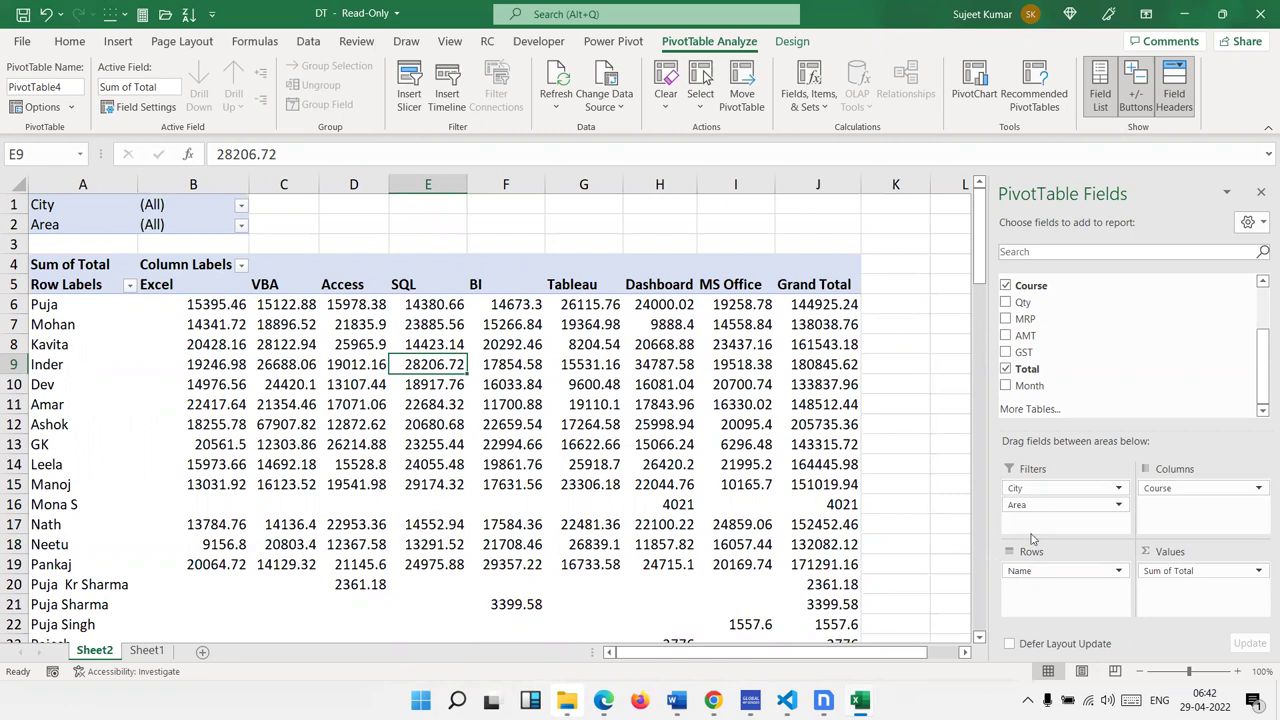
# Try City in Columns under Course, then settle it in Rows nested under Name
pyautogui.moveTo(1067, 491); pyautogui.dragTo(1063, 578)
pyautogui.moveTo(1058, 587)
pyautogui.mouseDown()
pyautogui.moveTo(1190, 543)
pyautogui.moveTo(1175, 530)
pyautogui.mouseUp()
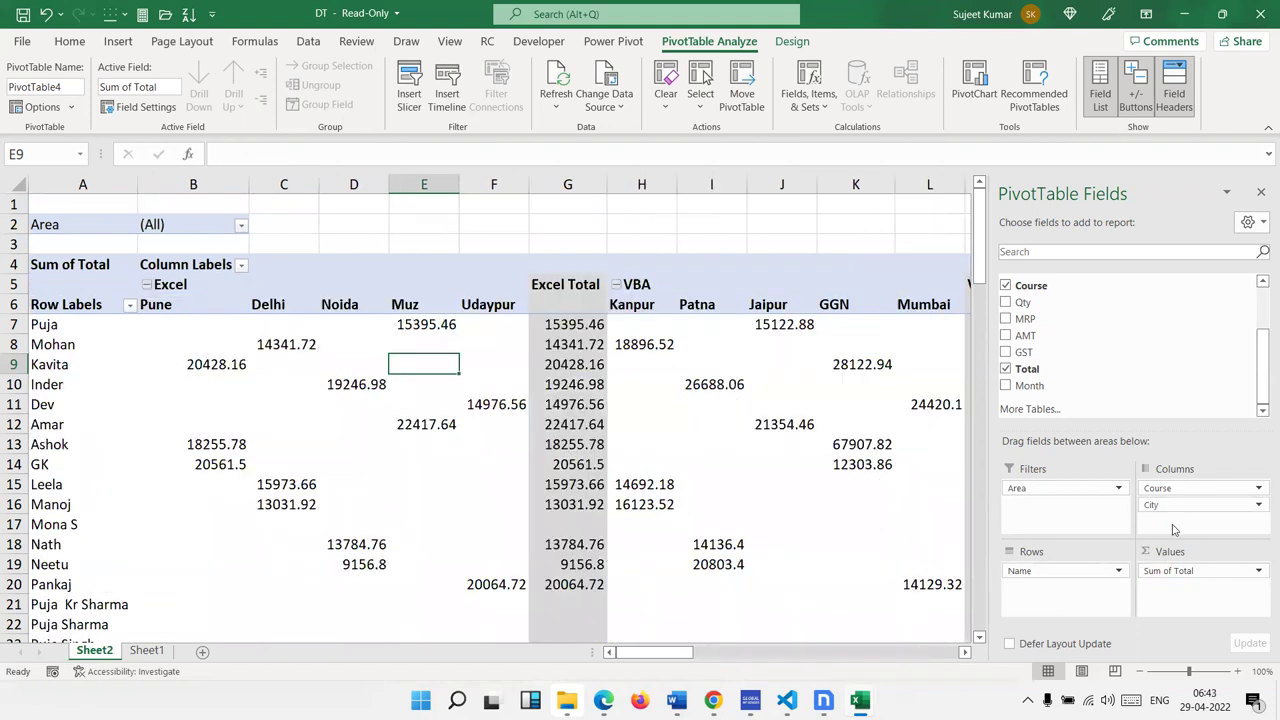
pyautogui.moveTo(1176, 508)
pyautogui.mouseDown()
pyautogui.moveTo(1095, 601)
pyautogui.moveTo(1083, 590)
pyautogui.mouseUp()
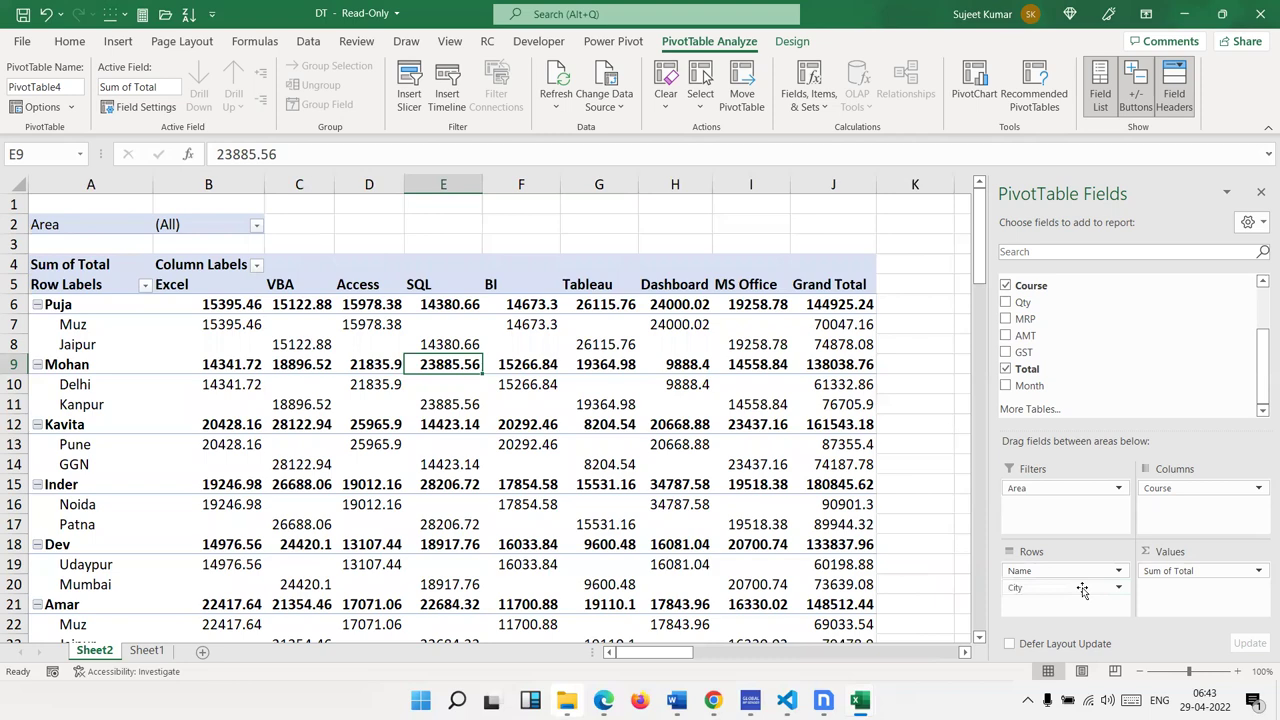
pyautogui.scroll(-1, 160, 341)
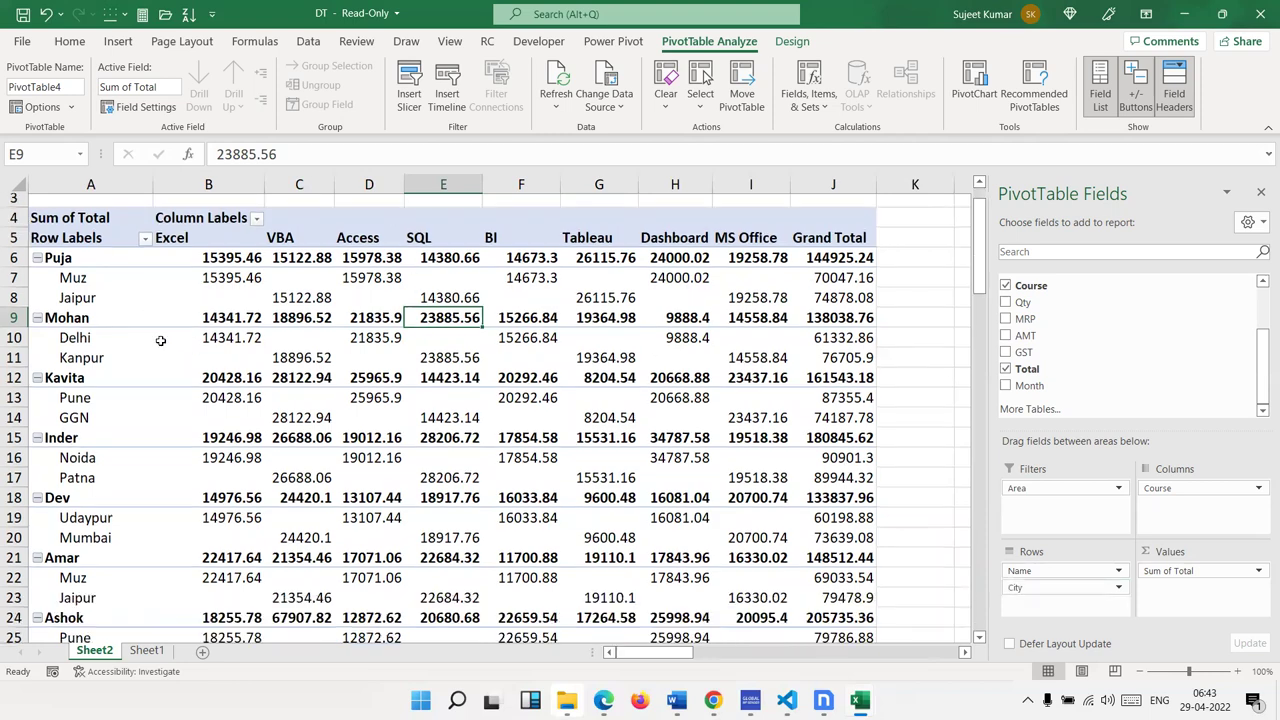
pyautogui.scroll(-13, 160, 341)
pyautogui.scroll(-10, 160, 341)
pyautogui.scroll(13, 160, 341)
pyautogui.scroll(10, 160, 341)
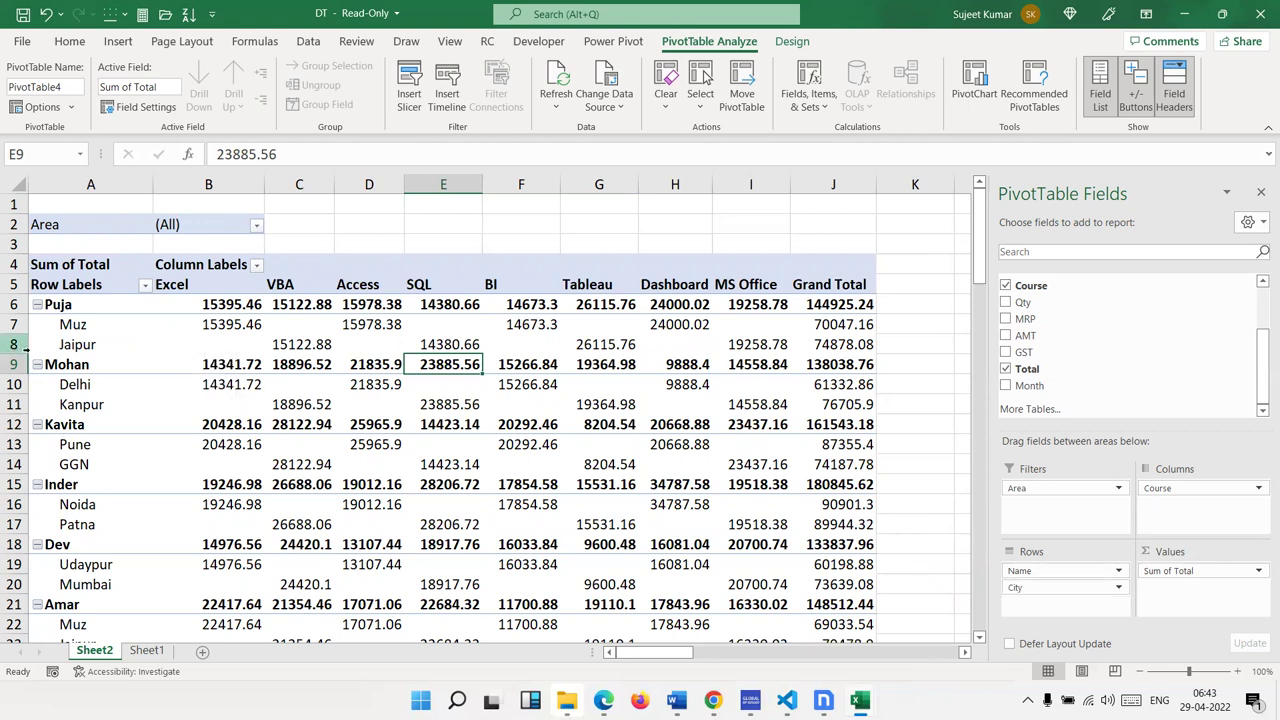
pyautogui.click(96, 331)
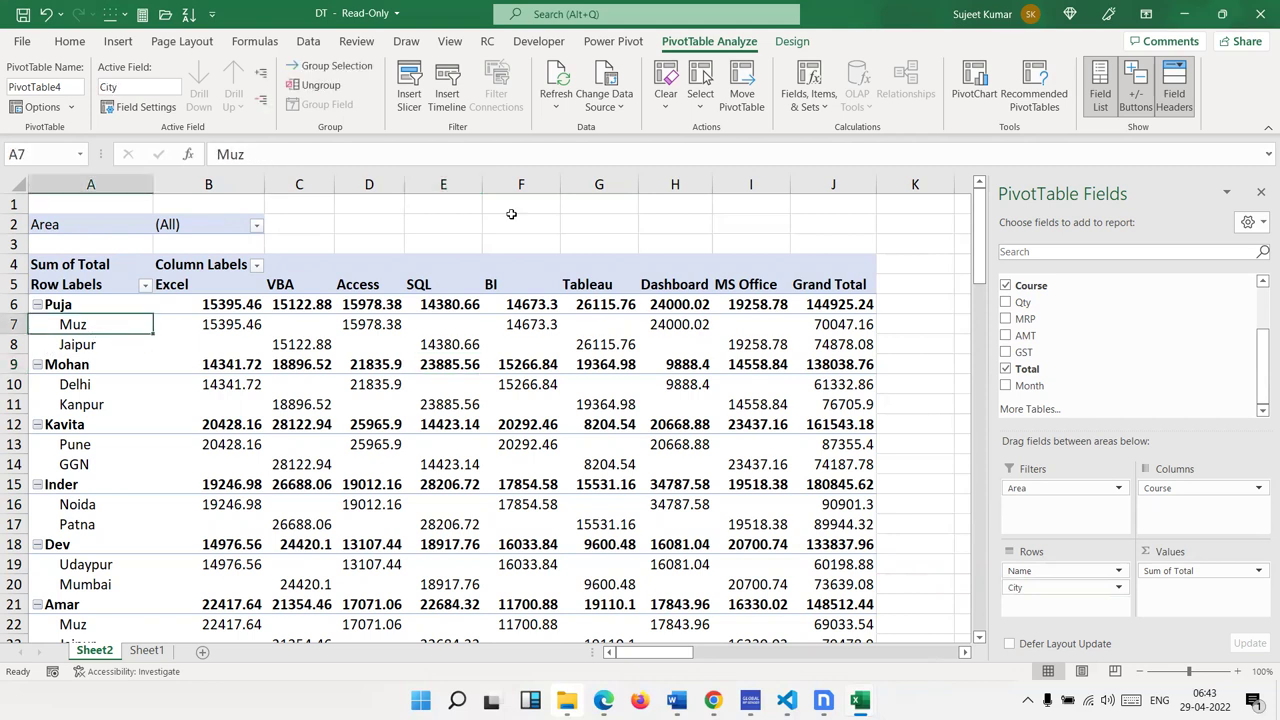
# Set the pivot table's report layout to Show in Tabular Form
pyautogui.click(788, 41)
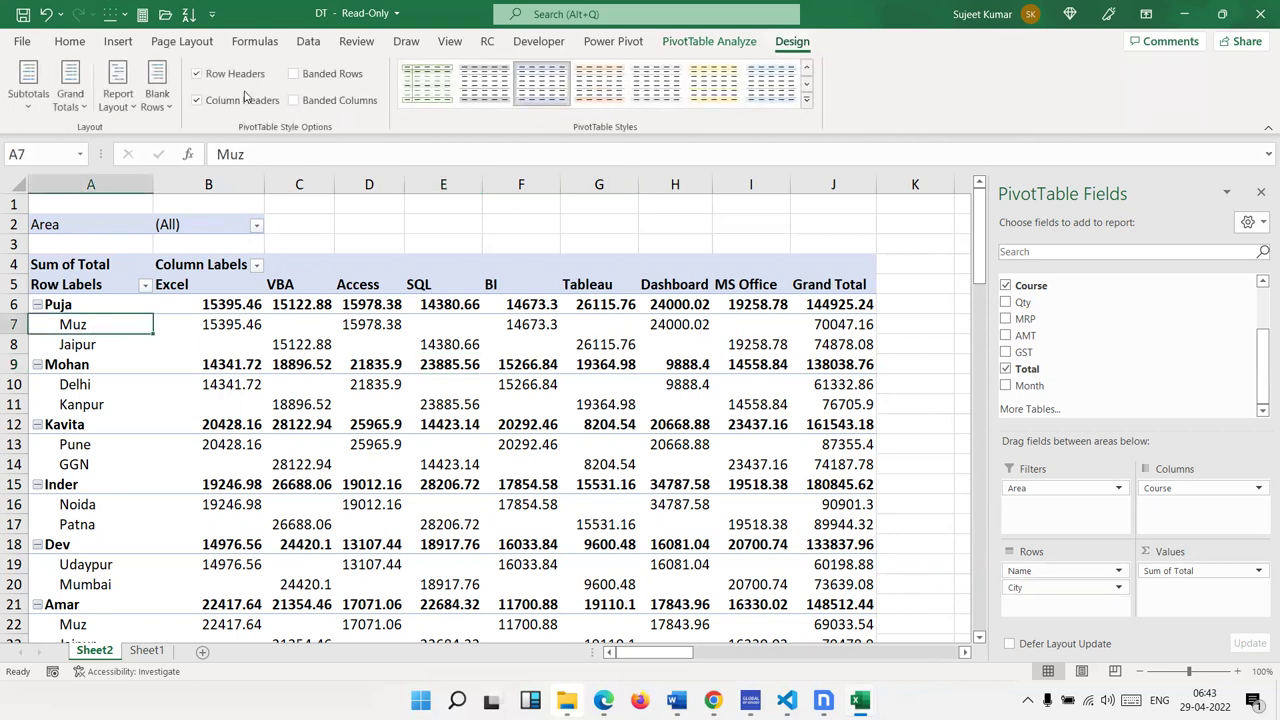
pyautogui.click(122, 100)
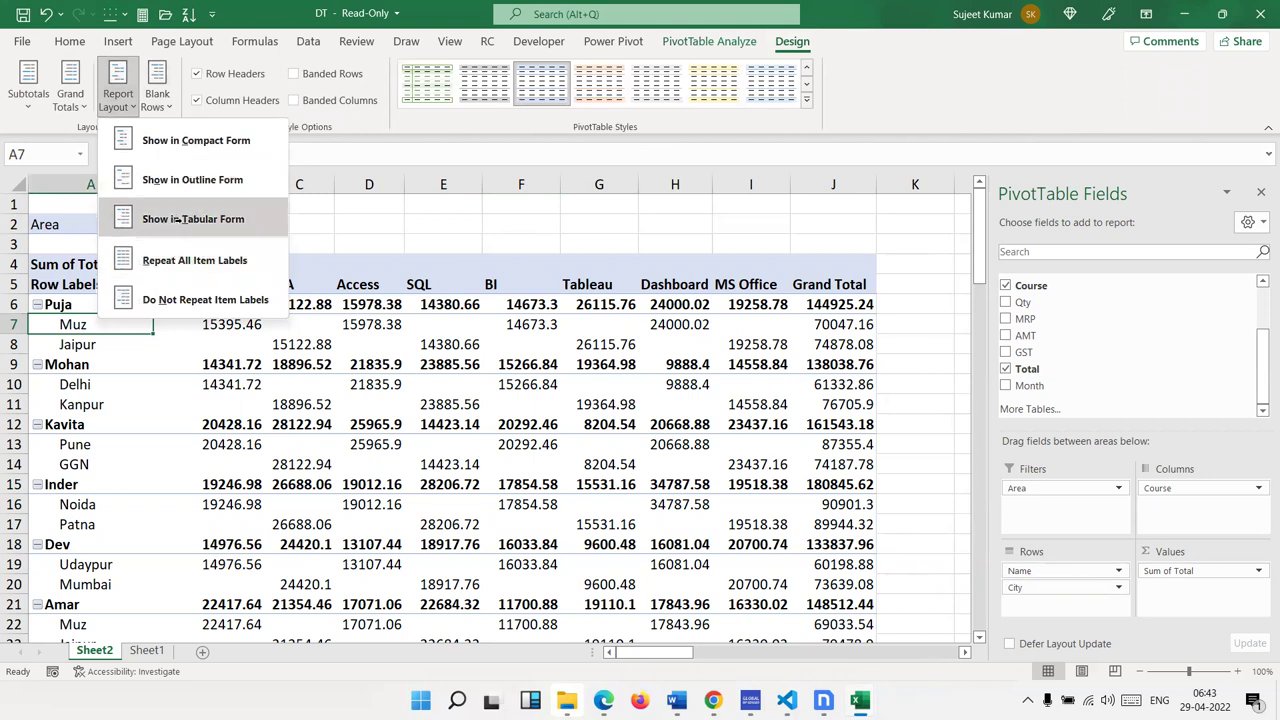
pyautogui.click(176, 218)
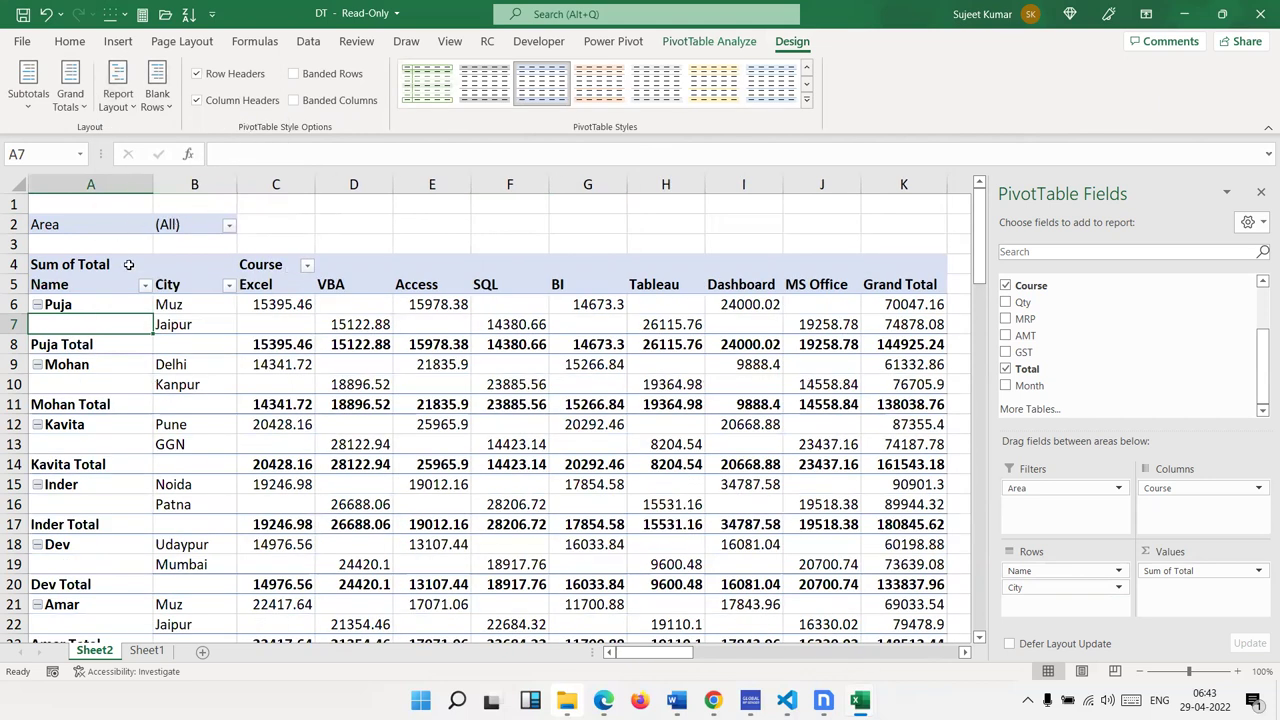
pyautogui.click(90, 348)
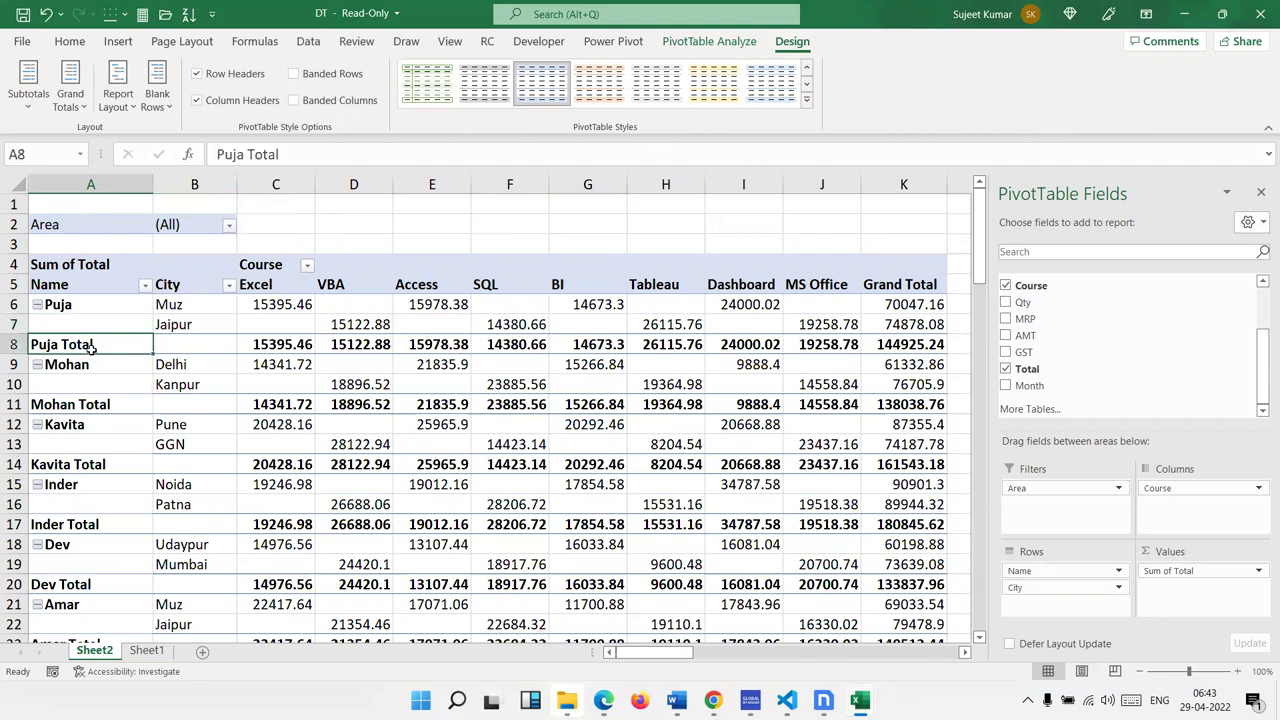
# Collapse and re-expand the Puja group, then scroll through the tabular report
pyautogui.click(37, 305)
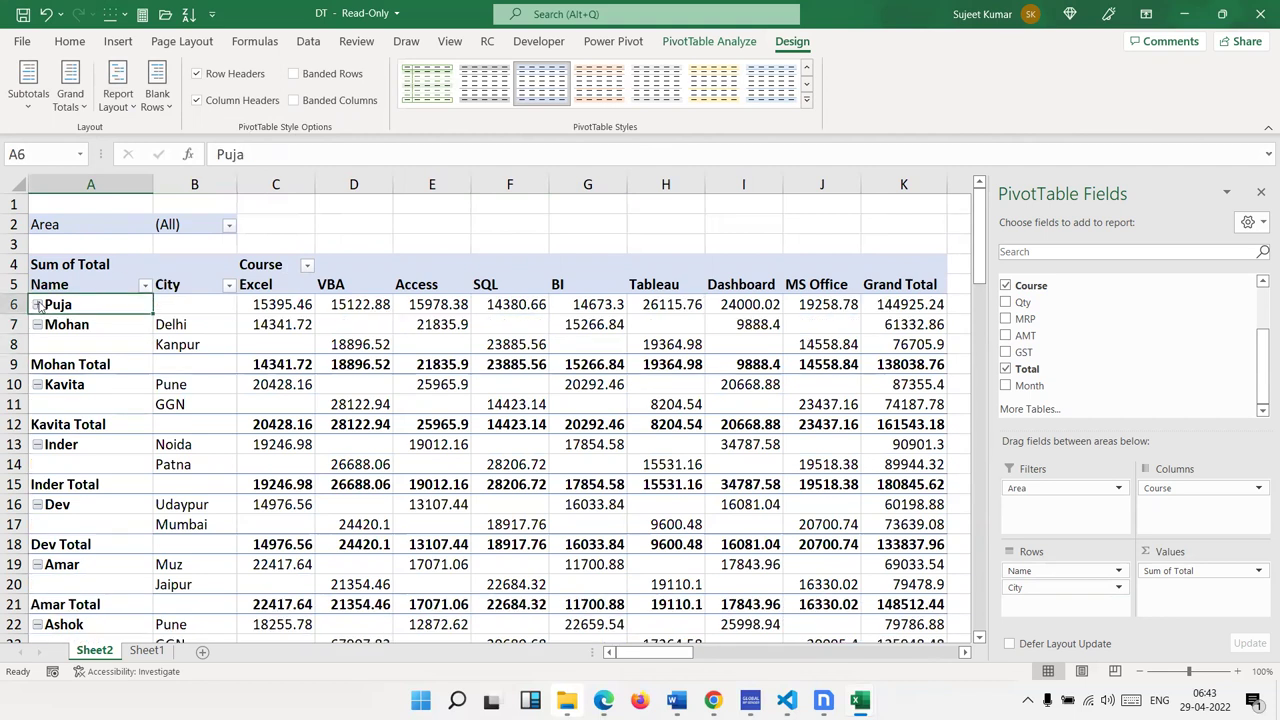
pyautogui.click(37, 305)
pyautogui.click(40, 307)
pyautogui.click(40, 307)
pyautogui.moveTo(1016, 588); pyautogui.dragTo(1010, 593)
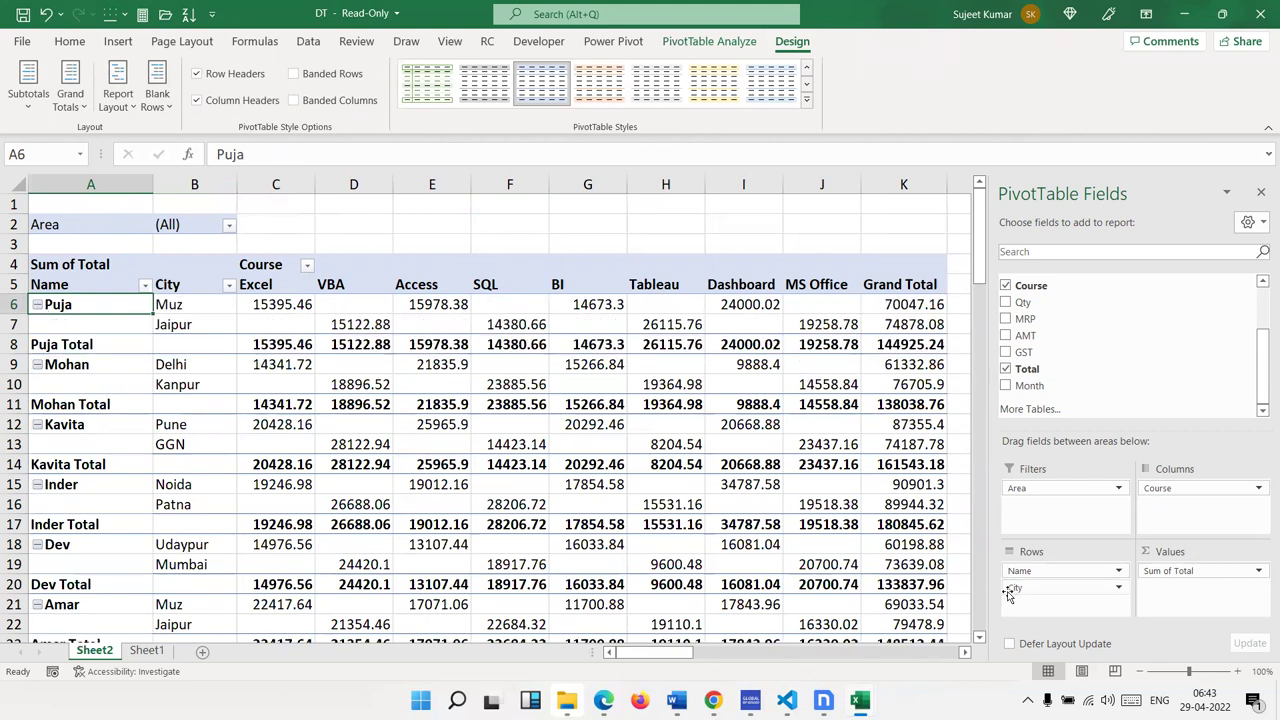
pyautogui.scroll(-1, 654, 426)
pyautogui.scroll(-11, 654, 426)
pyautogui.scroll(-5, 654, 426)
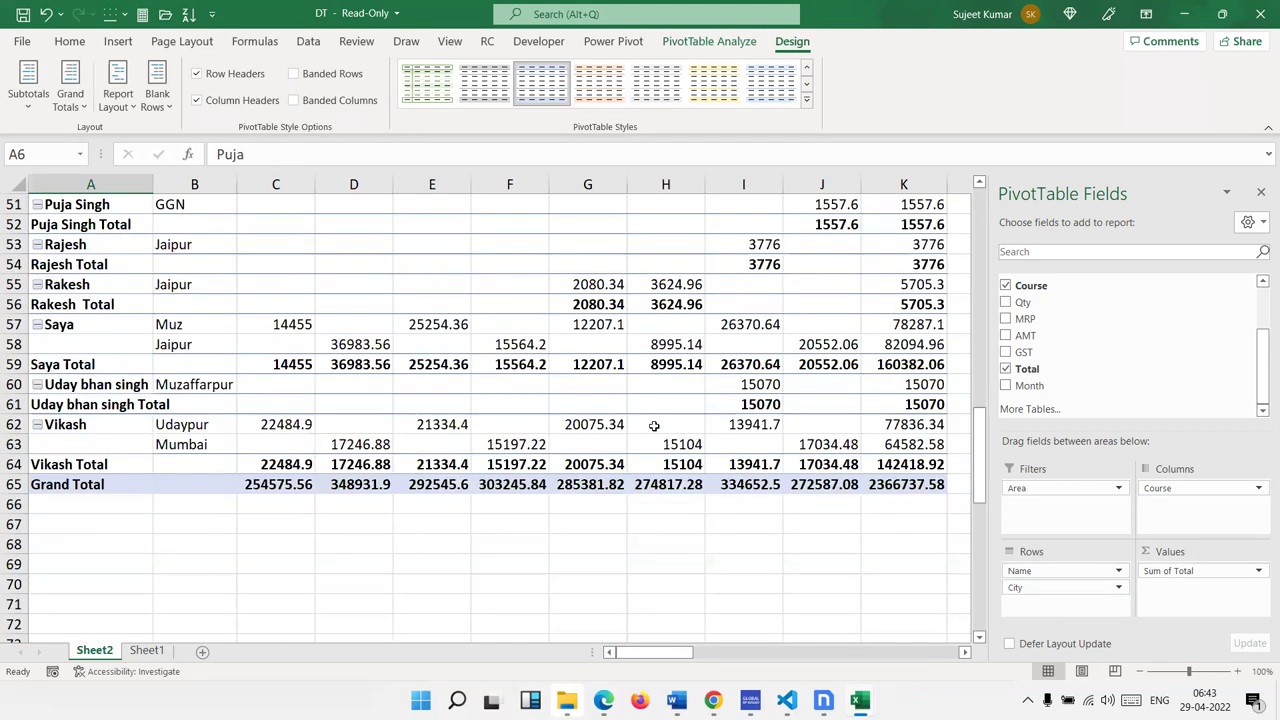
pyautogui.scroll(10, 654, 426)
pyautogui.scroll(3, 654, 426)
pyautogui.scroll(1, 654, 426)
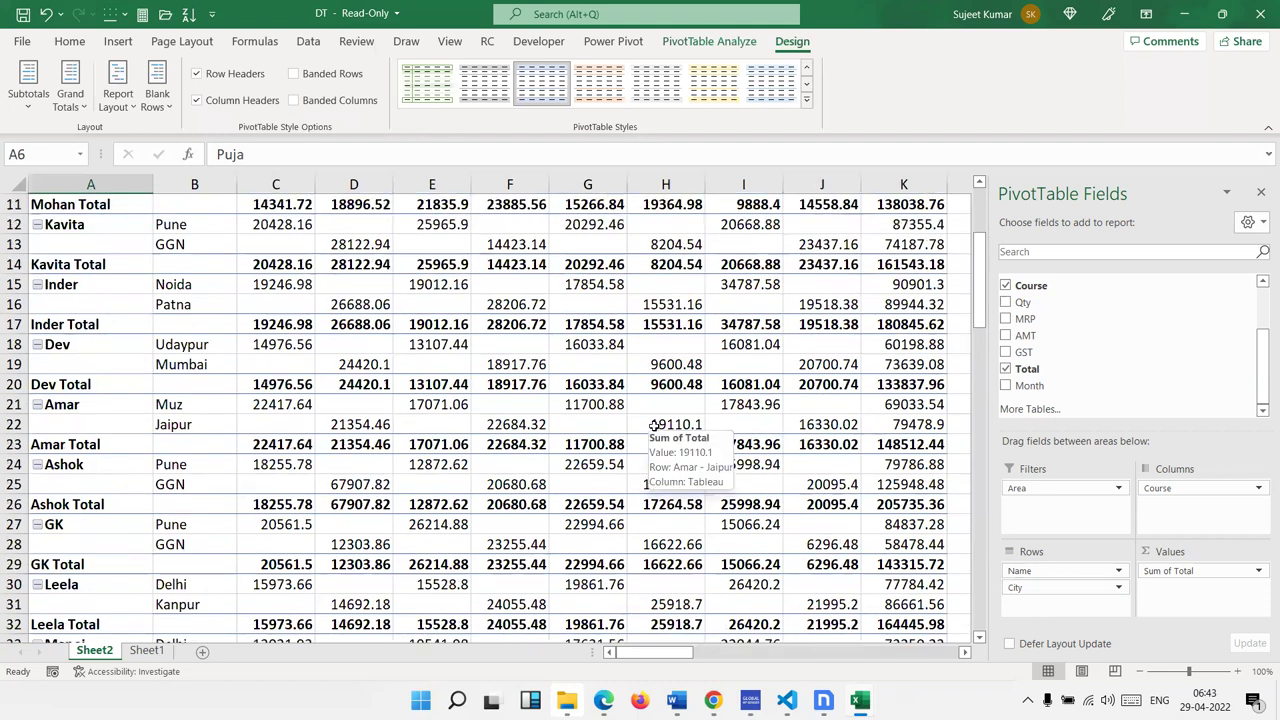
pyautogui.scroll(3, 654, 426)
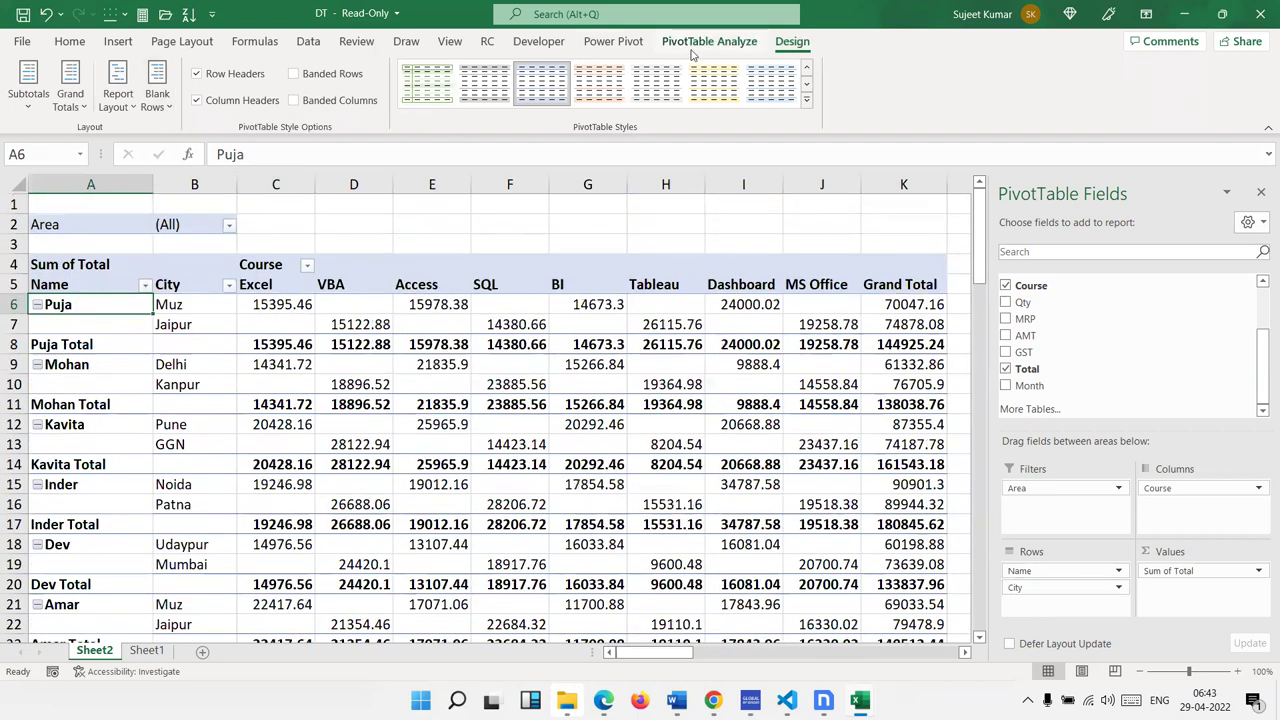
# Use Collapse Field and Expand Field to toggle all names, ending with one row per name
pyautogui.click(703, 42)
pyautogui.click(260, 100)
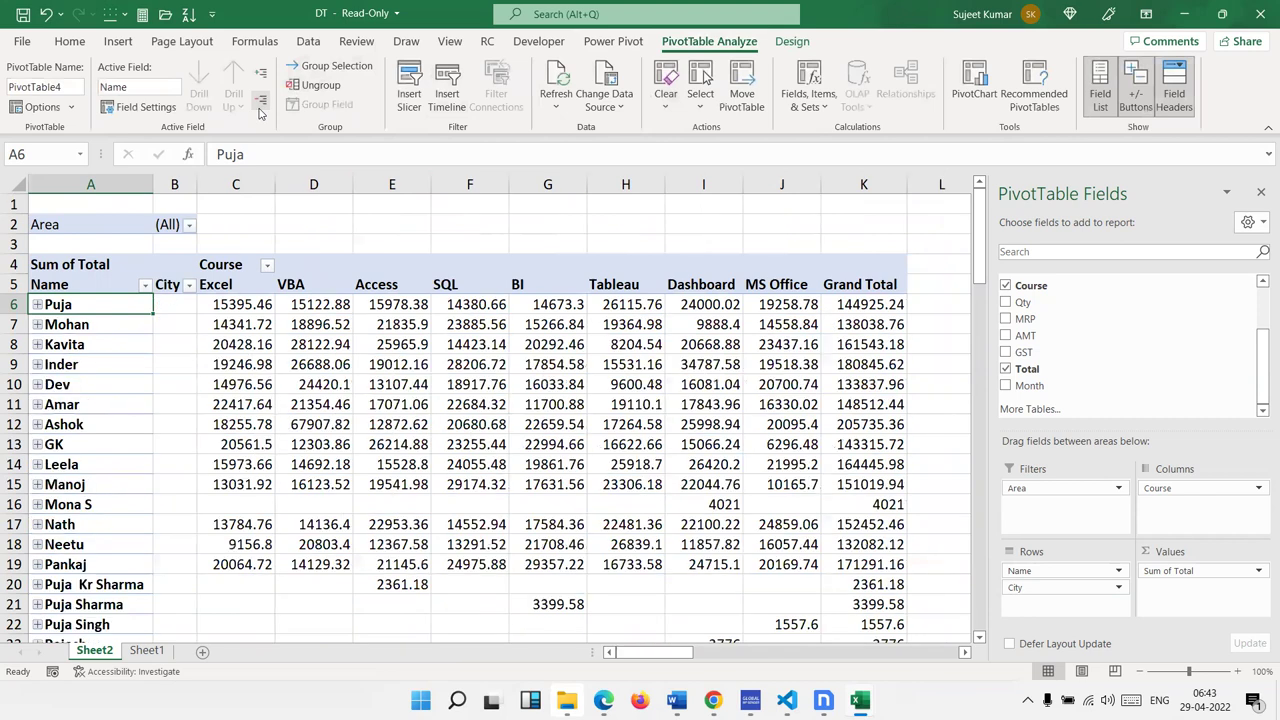
pyautogui.click(262, 80)
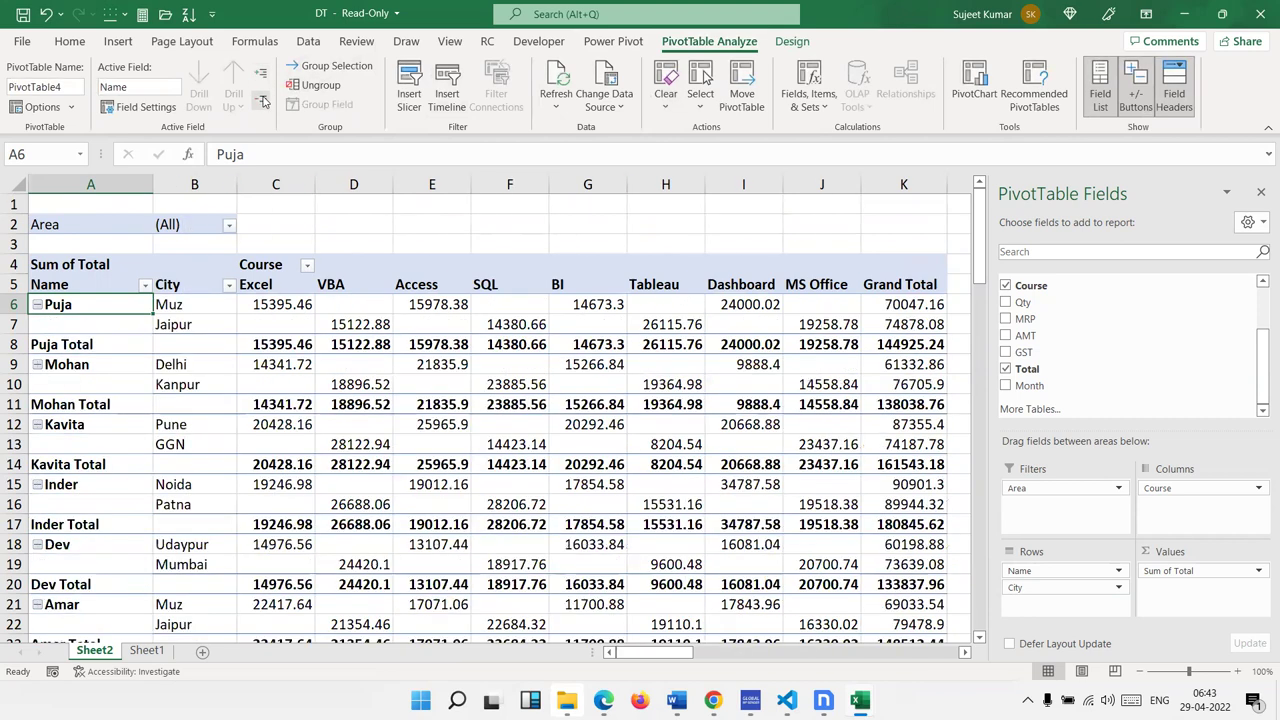
pyautogui.click(263, 100)
pyautogui.scroll(-7, 245, 345)
pyautogui.scroll(3, 245, 345)
pyautogui.scroll(1, 245, 345)
pyautogui.scroll(4, 245, 342)
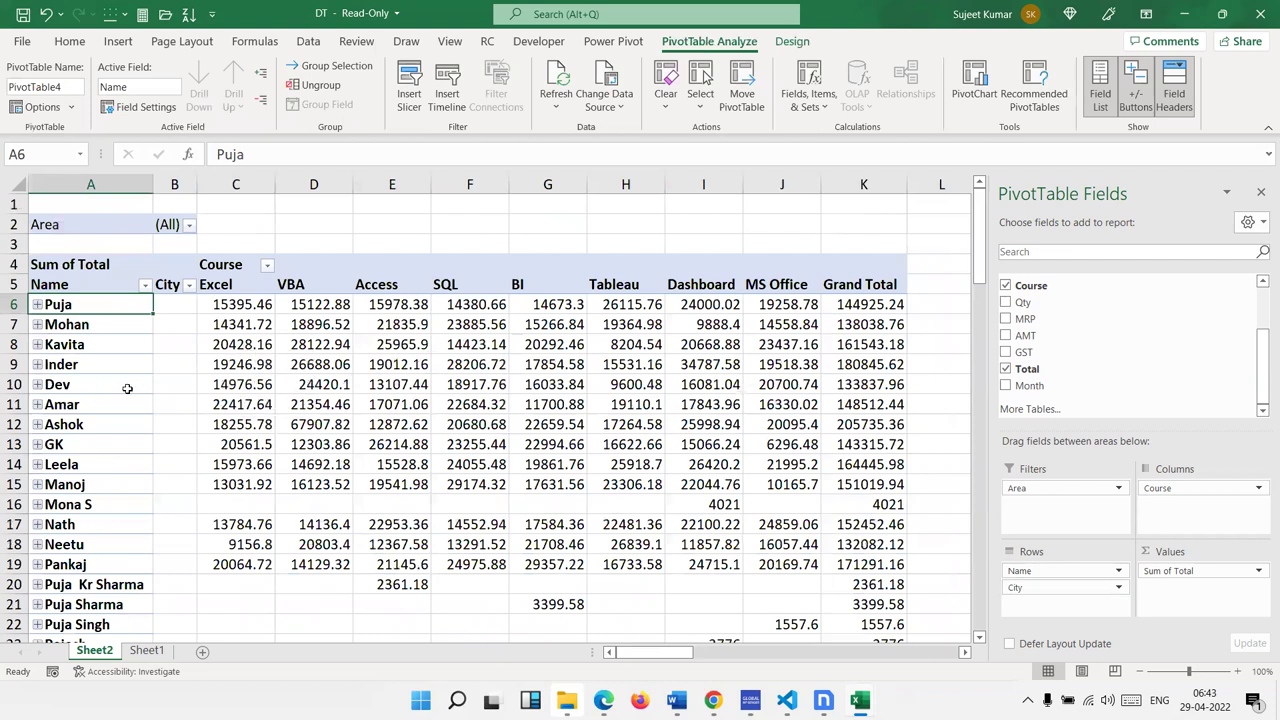
# Expand every name into its city rows again and select the Puja and Mohan Total rows
pyautogui.click(37, 344)
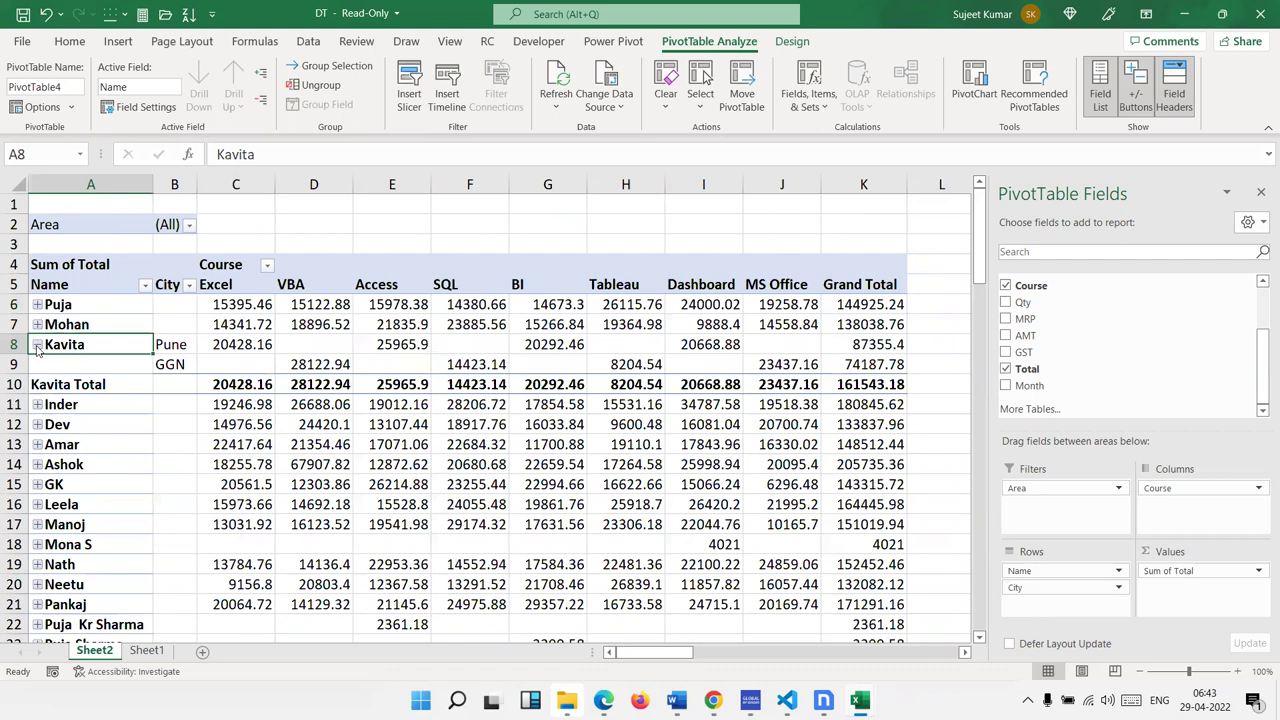
pyautogui.click(37, 344)
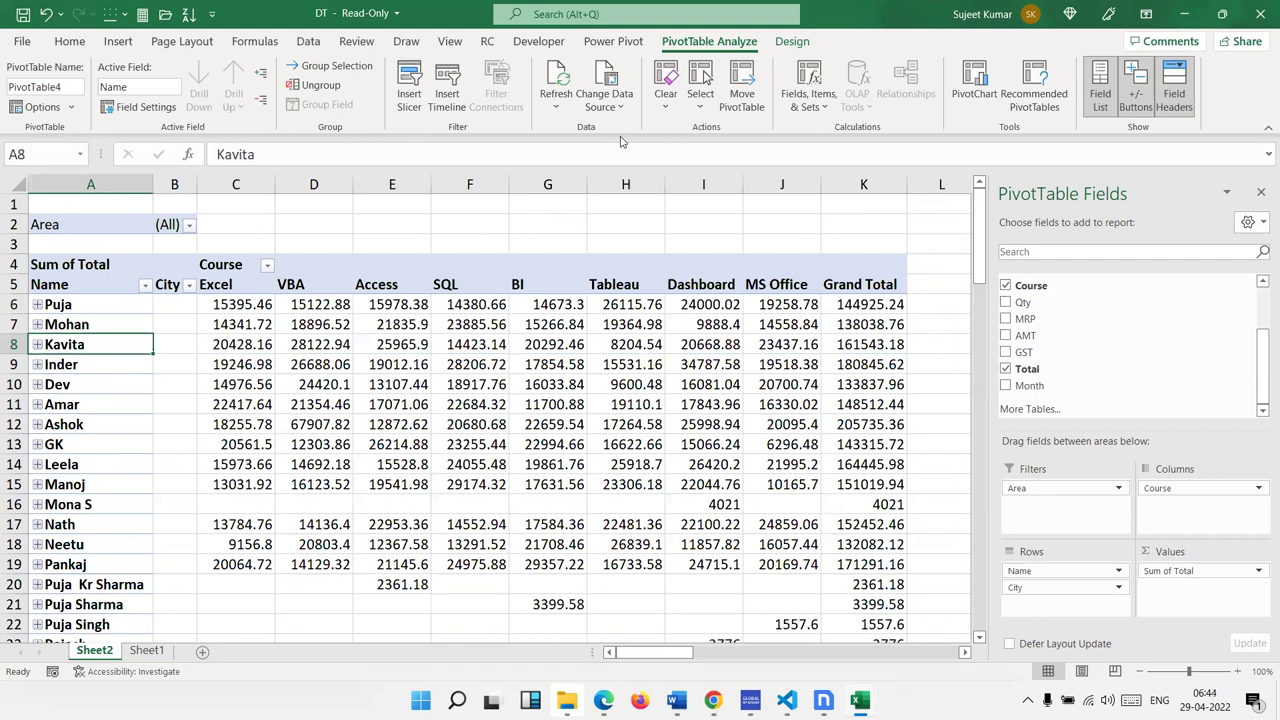
pyautogui.click(264, 78)
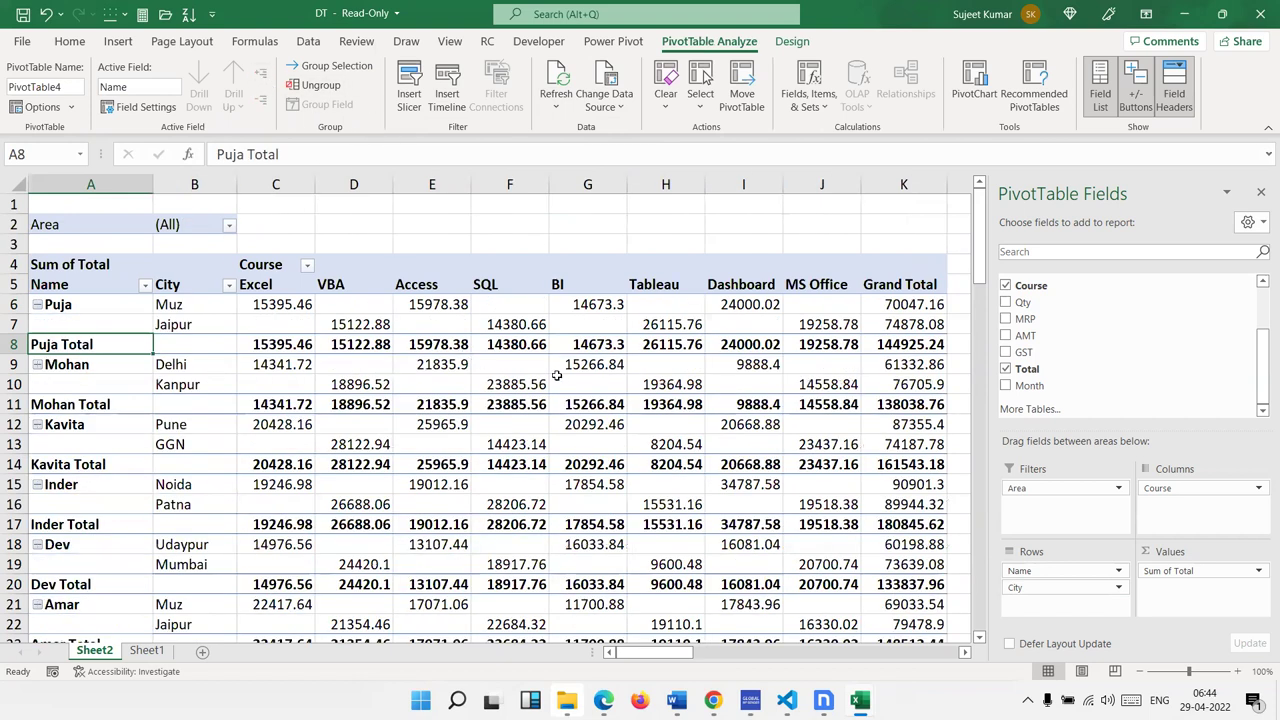
pyautogui.click(257, 465)
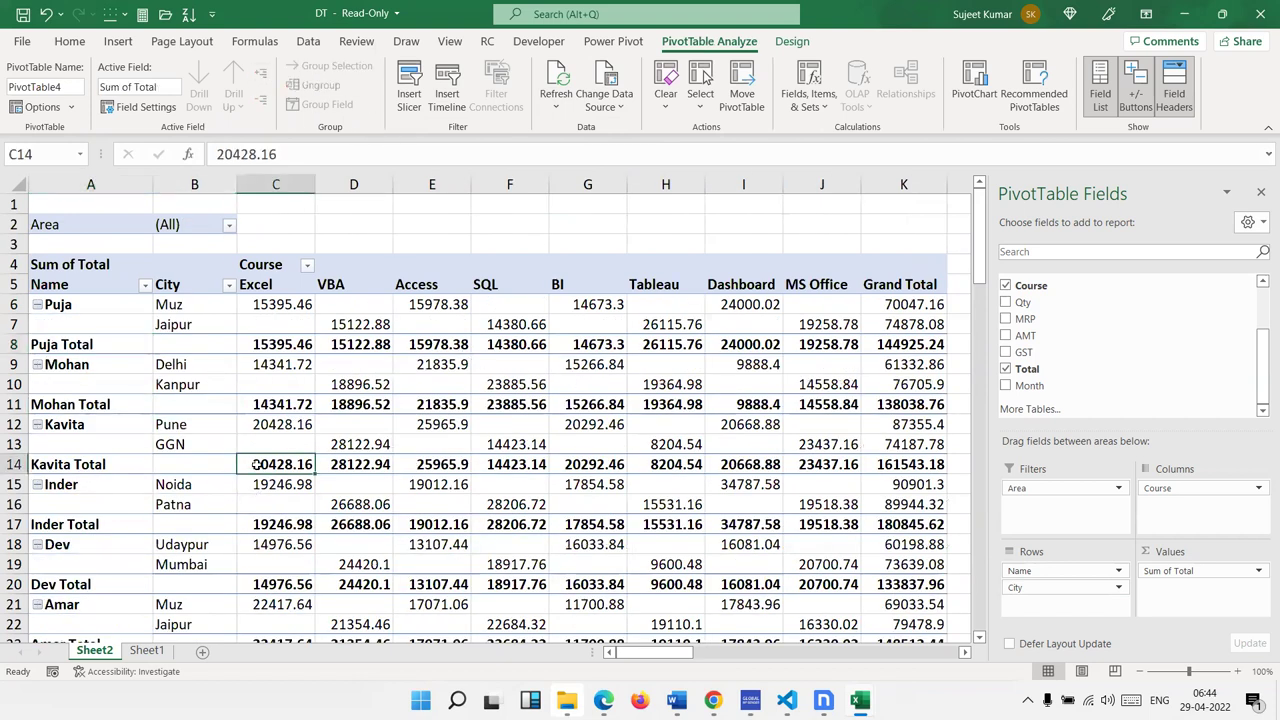
pyautogui.moveTo(79, 344); pyautogui.dragTo(870, 346)
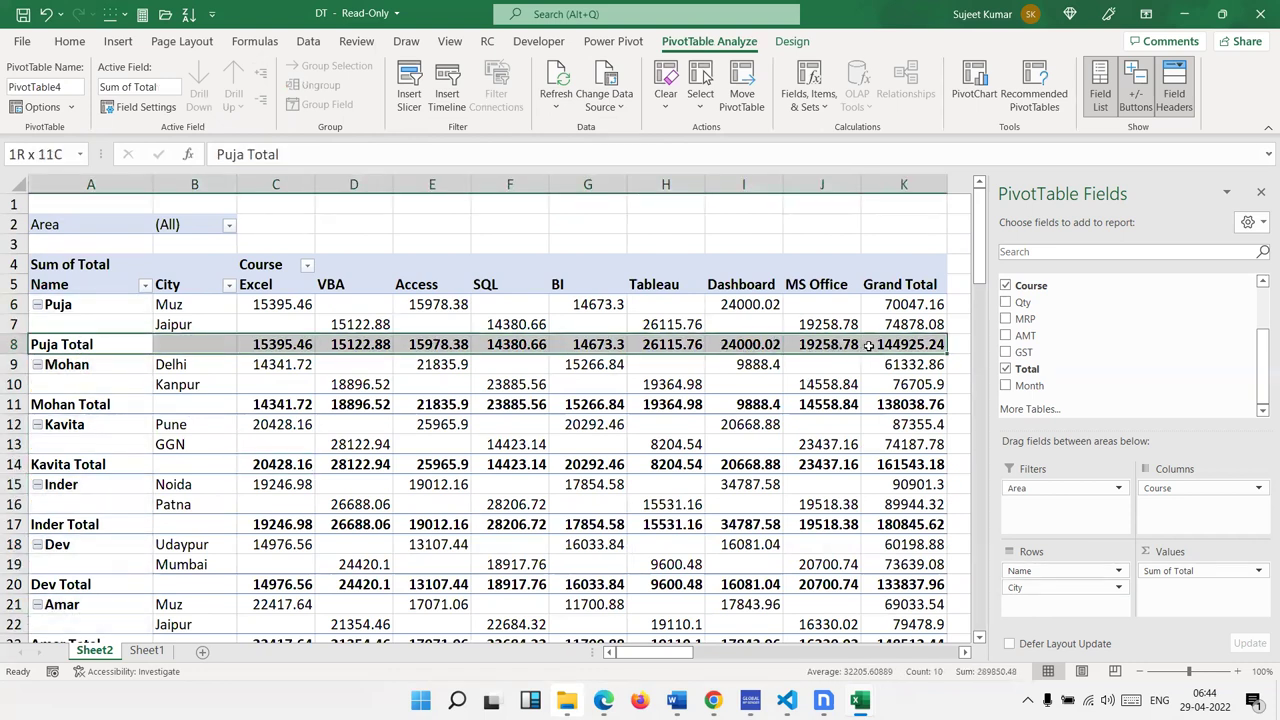
pyautogui.click(90, 407)
pyautogui.moveTo(90, 407); pyautogui.dragTo(880, 404)
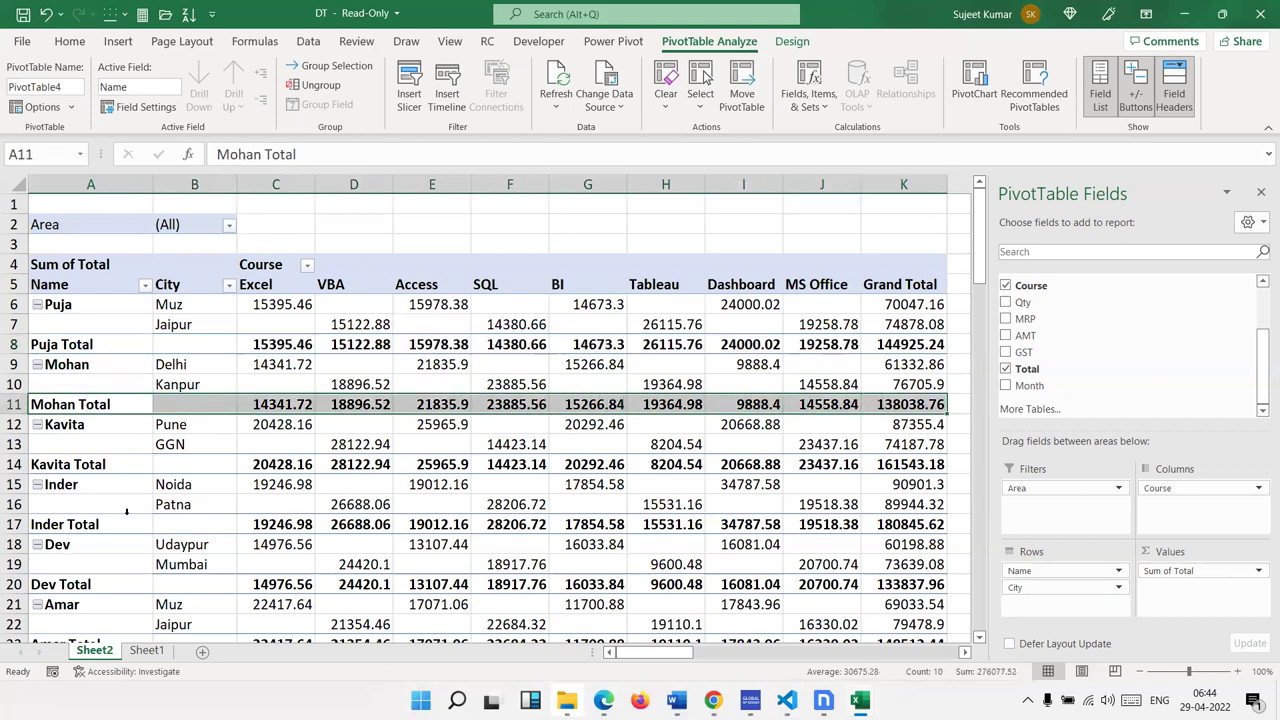
# Clear the selection and scroll through the expanded report past row 60
pyautogui.scroll(-2, 151, 530)
pyautogui.scroll(-1, 148, 534)
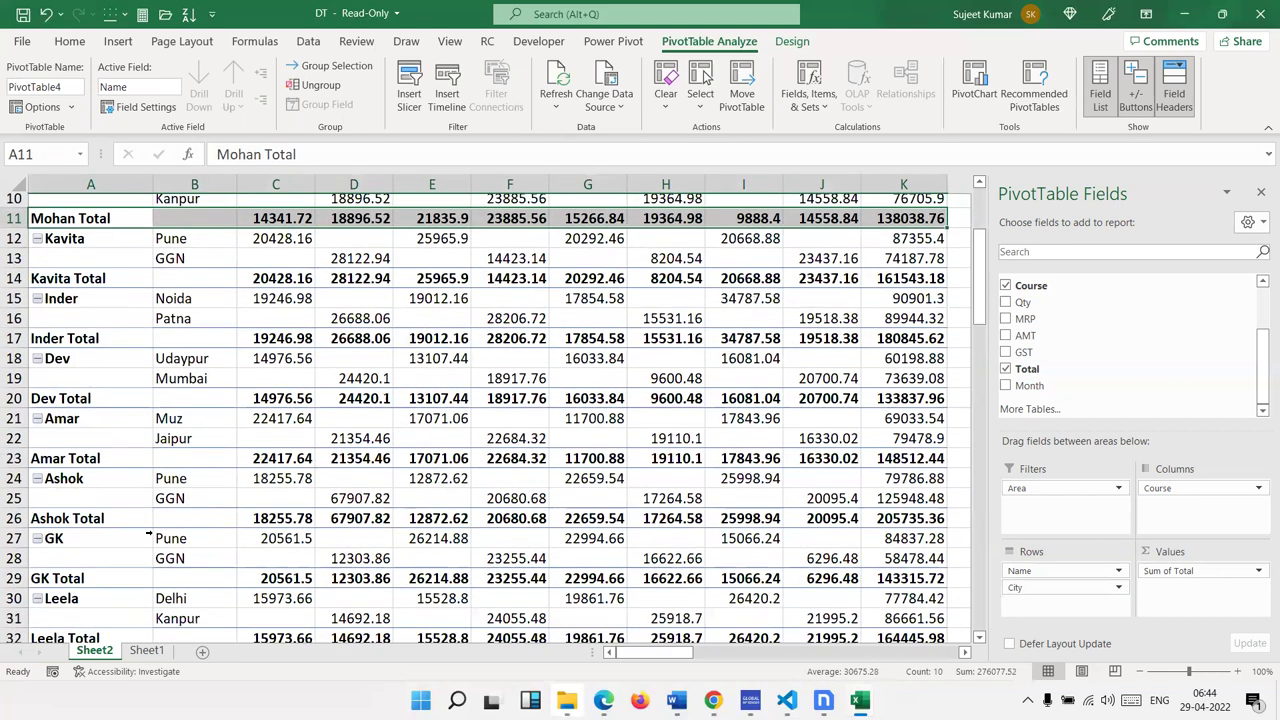
pyautogui.scroll(3, 148, 534)
pyautogui.click(289, 374)
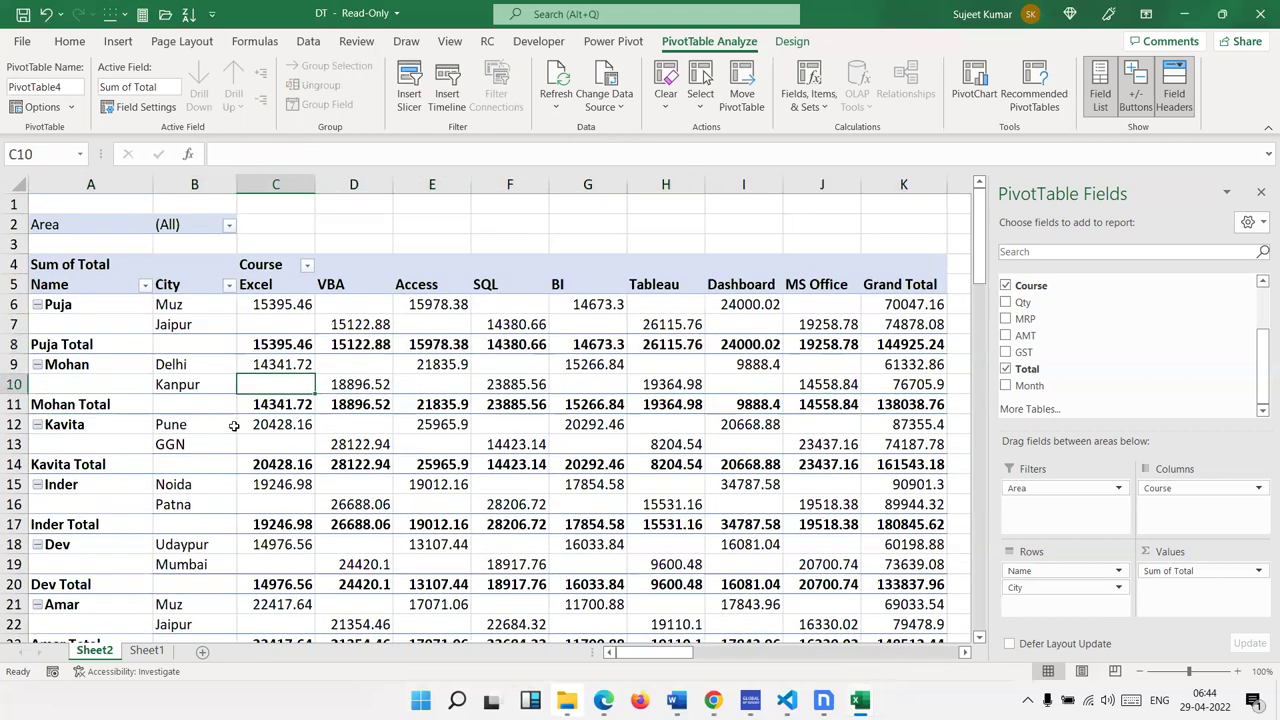
pyautogui.scroll(-7, 234, 426)
pyautogui.scroll(-3, 234, 426)
pyautogui.scroll(-3, 234, 428)
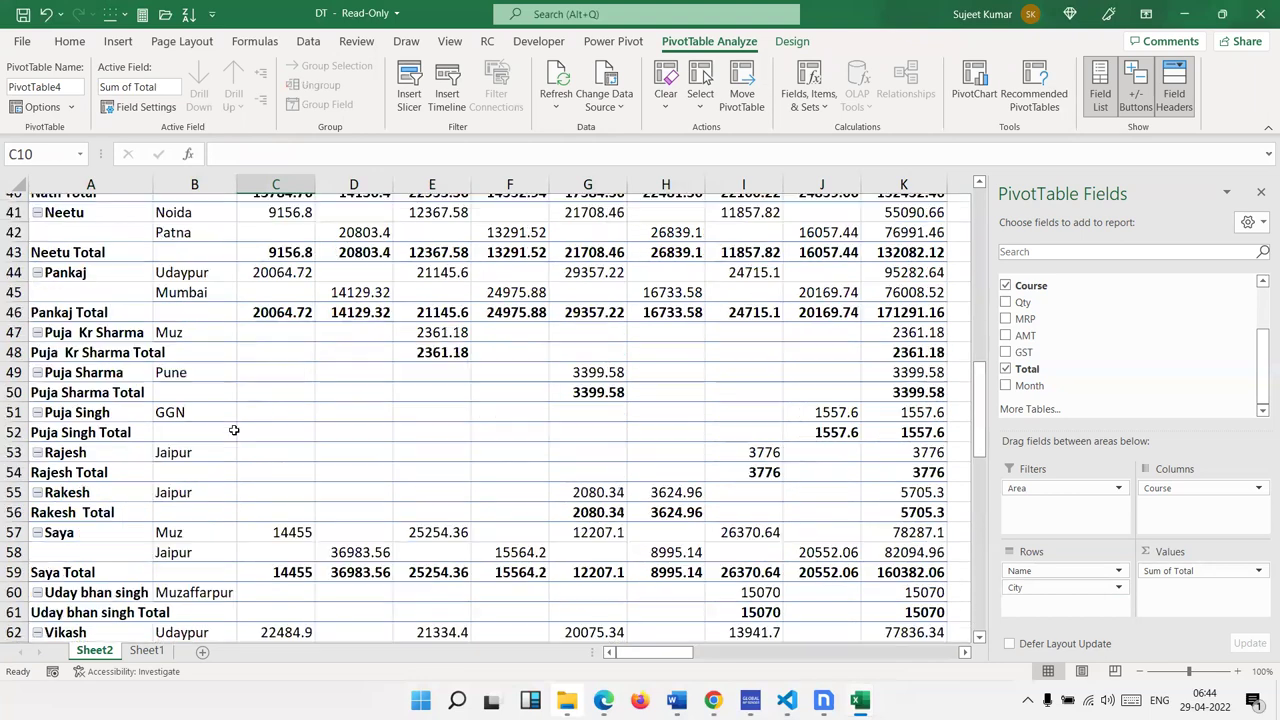
pyautogui.scroll(-3, 234, 430)
pyautogui.scroll(10, 234, 430)
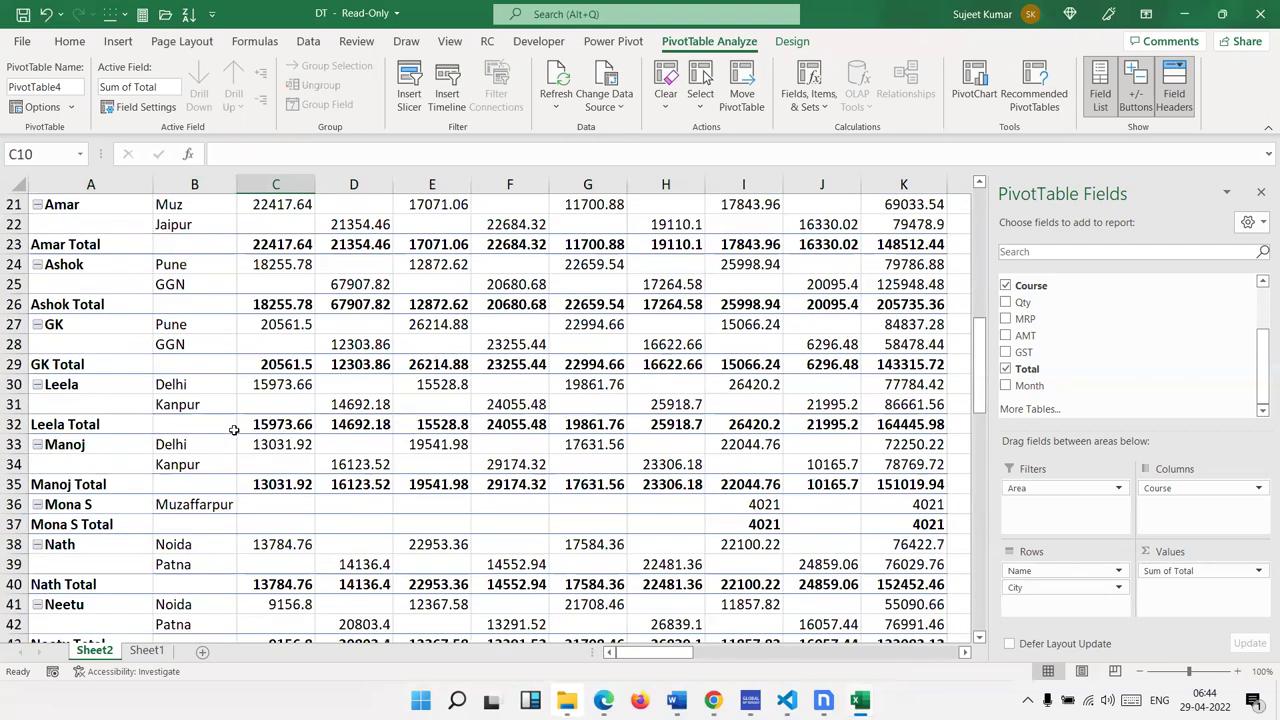
pyautogui.scroll(7, 234, 430)
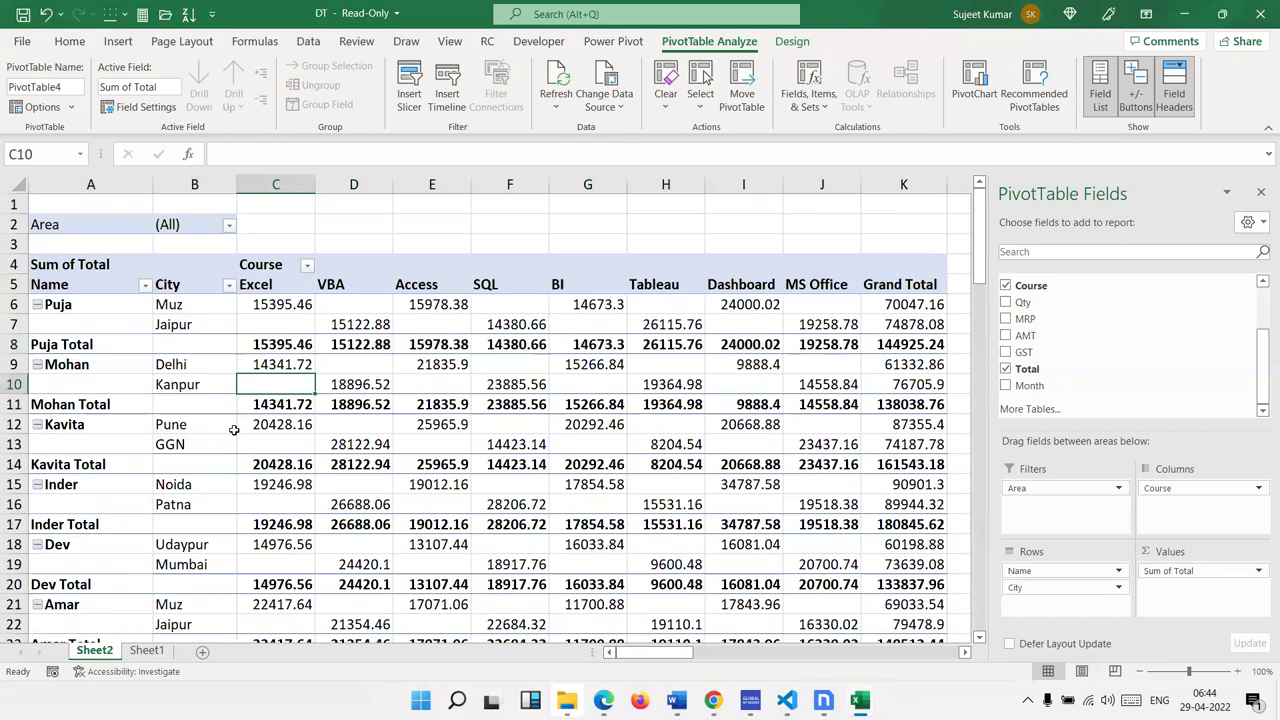
# Apply Insert Blank Line after Each Item so an empty row follows every name's total
pyautogui.click(791, 43)
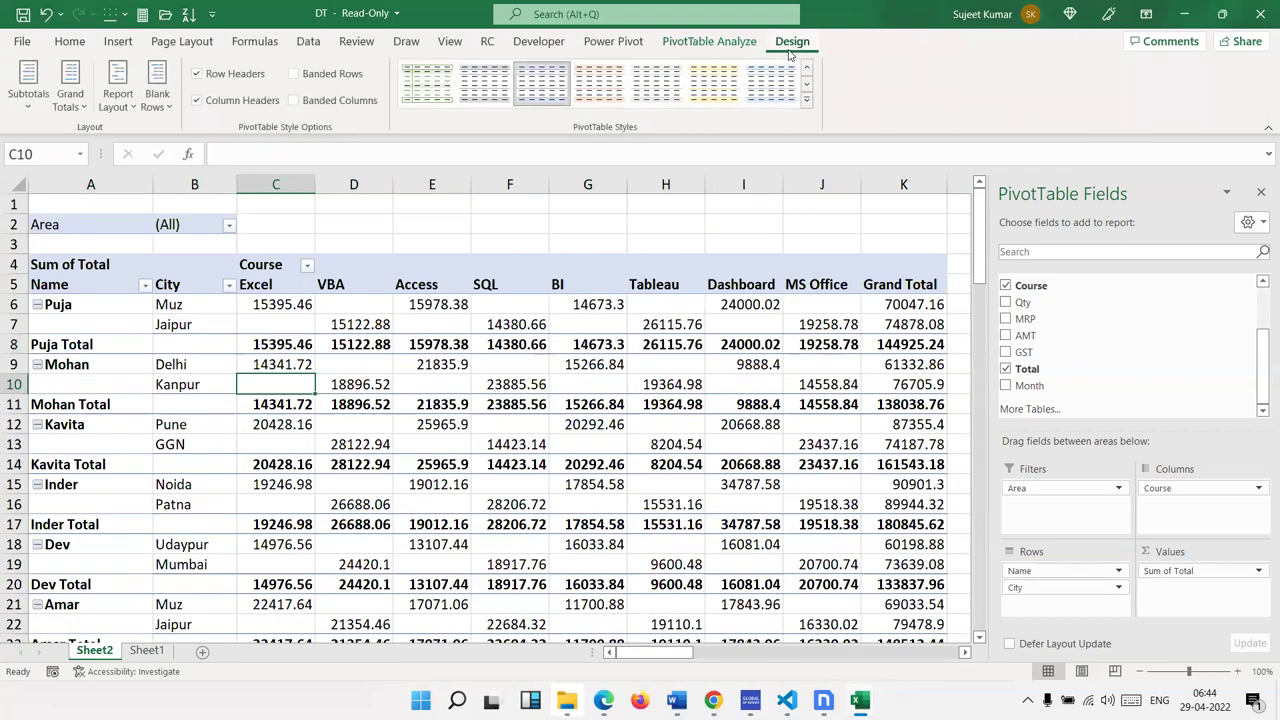
pyautogui.click(157, 97)
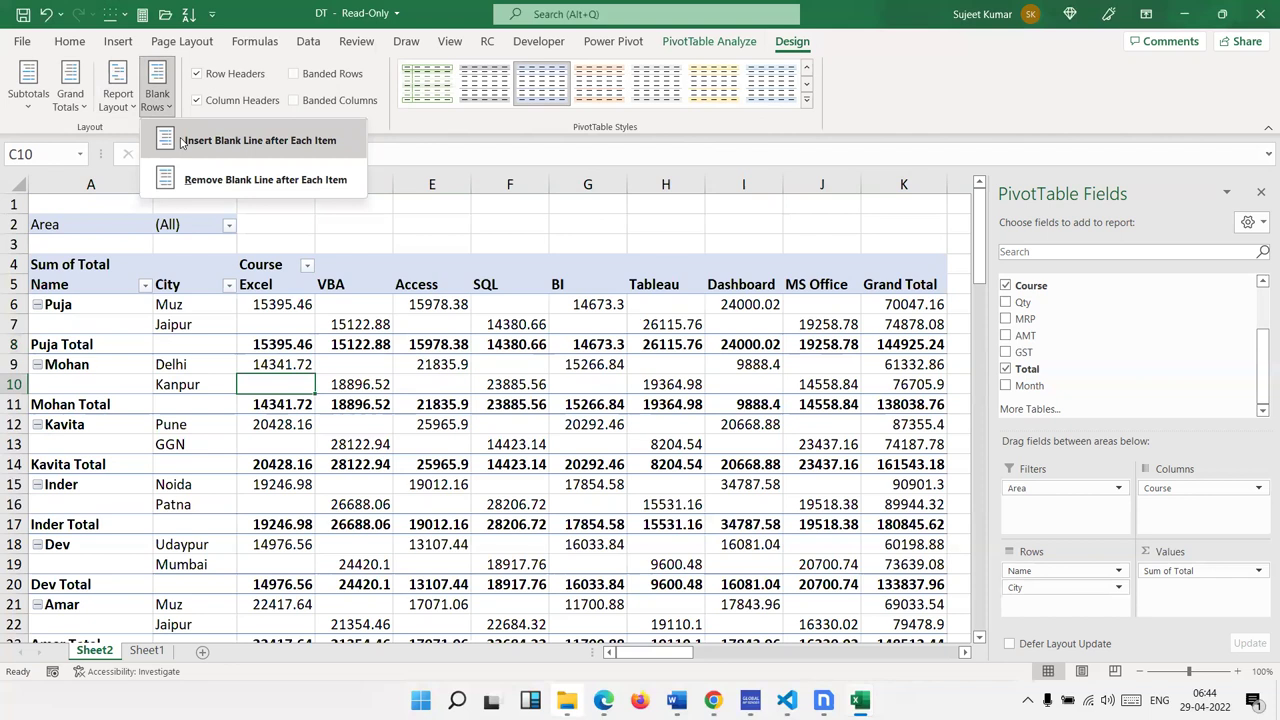
pyautogui.click(183, 141)
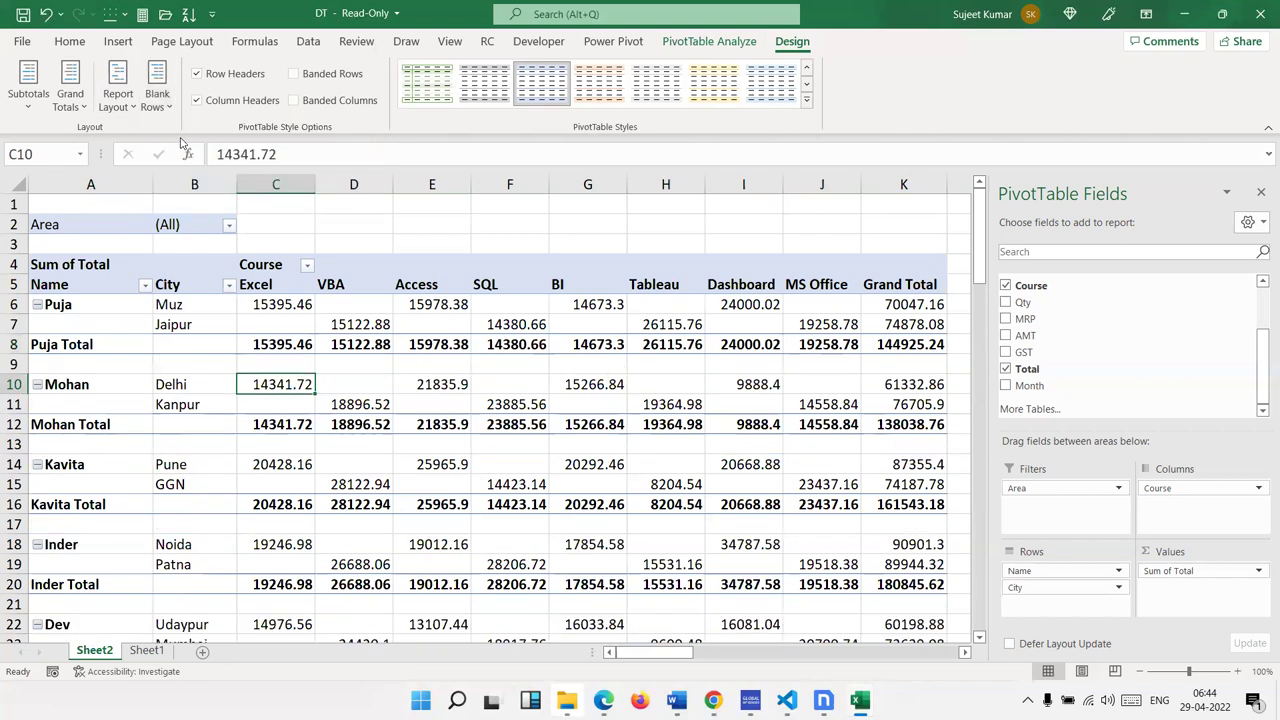
pyautogui.click(91, 368)
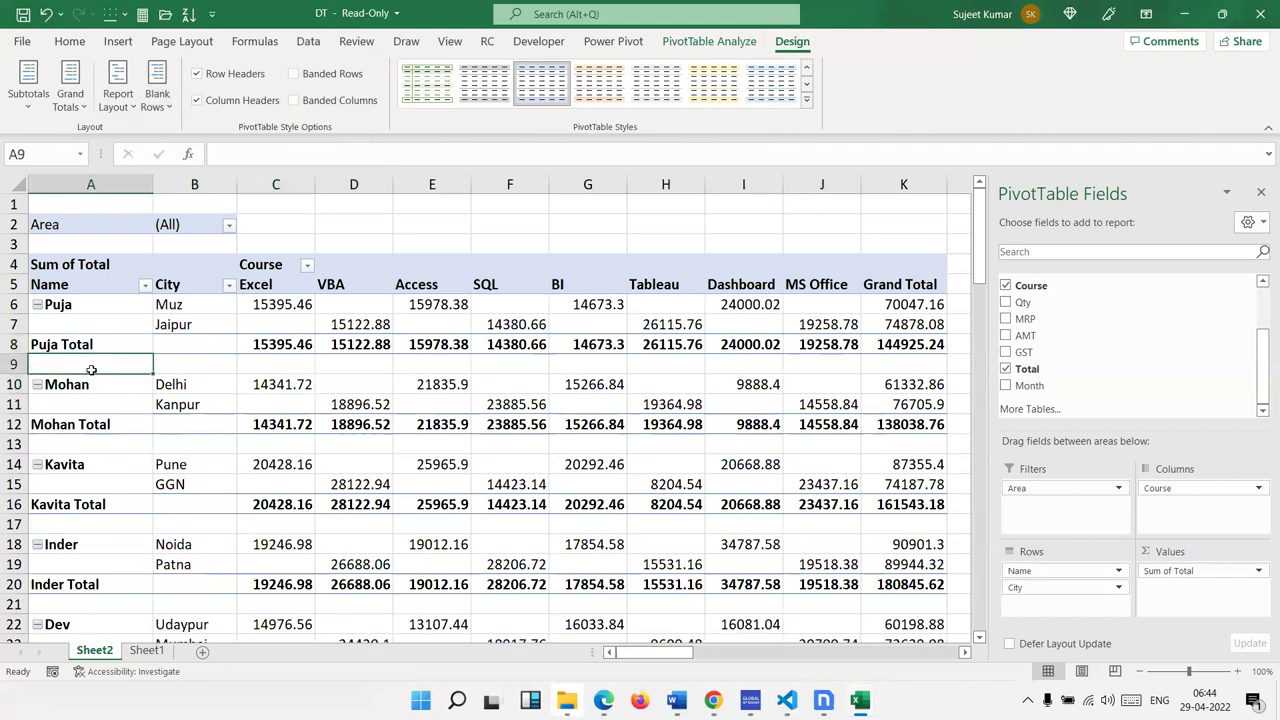
pyautogui.click(83, 292)
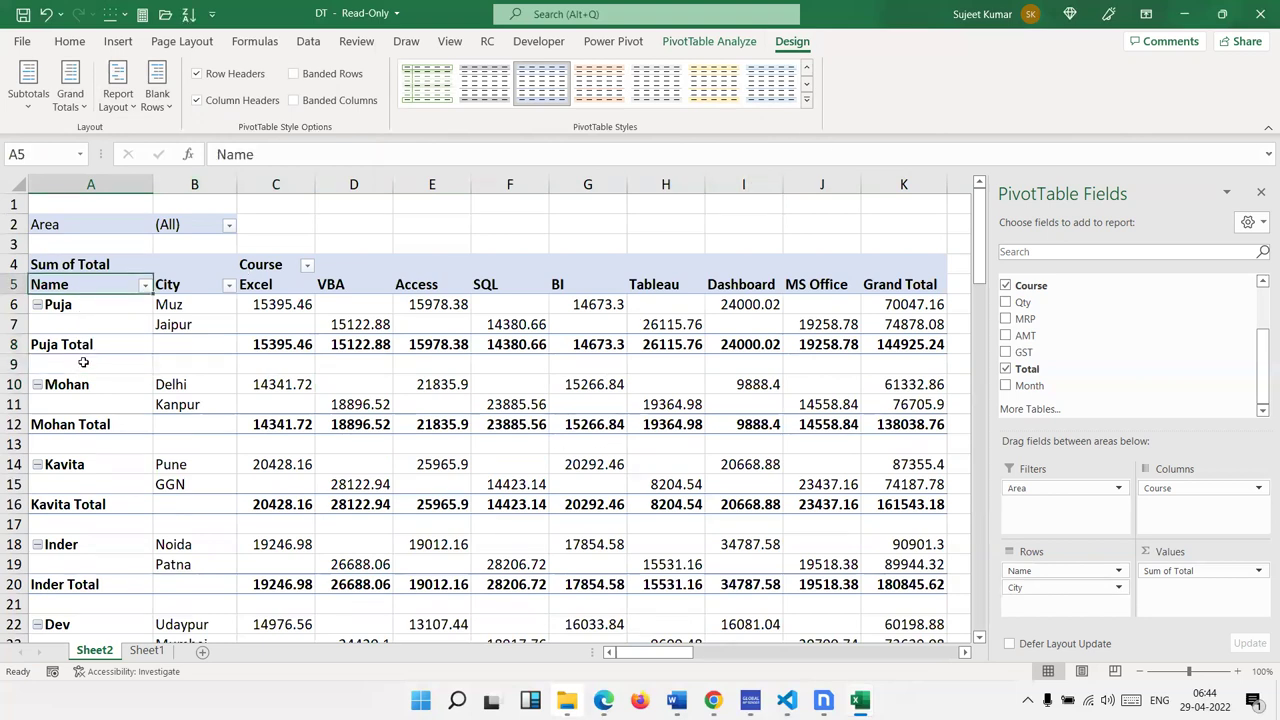
pyautogui.scroll(-2, 92, 366)
pyautogui.scroll(-2, 95, 368)
pyautogui.scroll(-3, 98, 371)
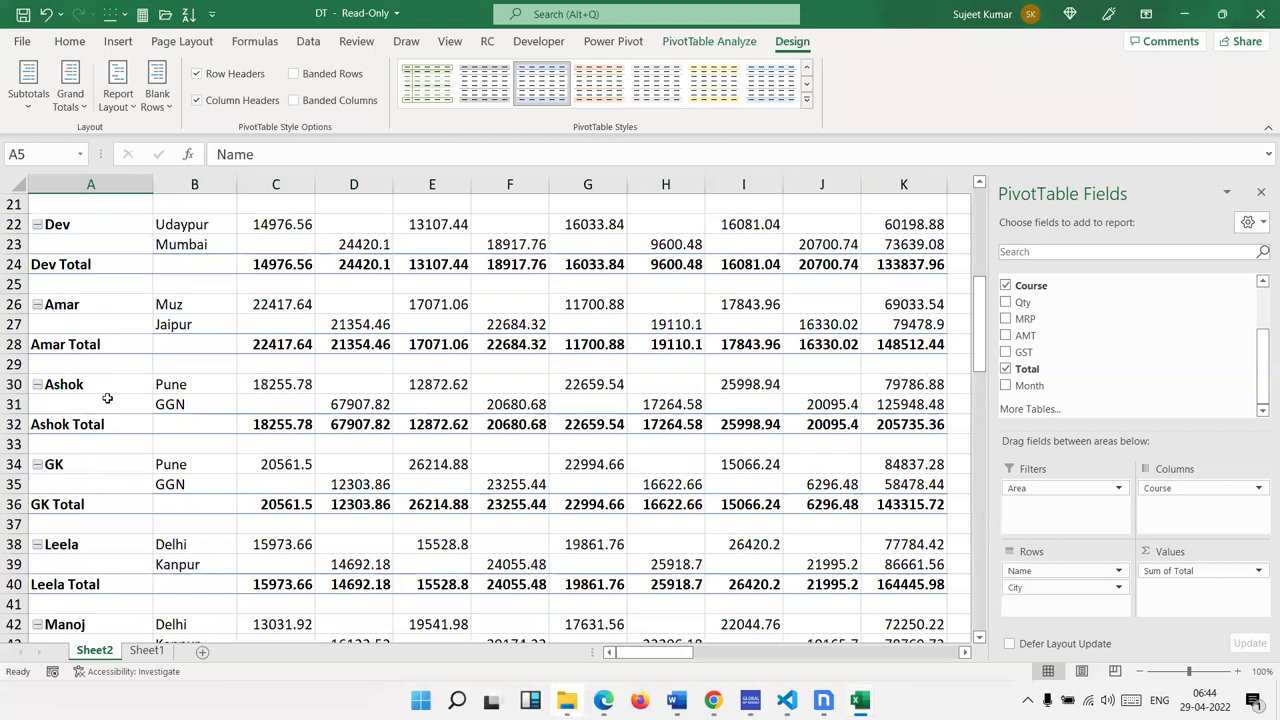
pyautogui.scroll(2, 101, 422)
pyautogui.scroll(4, 101, 422)
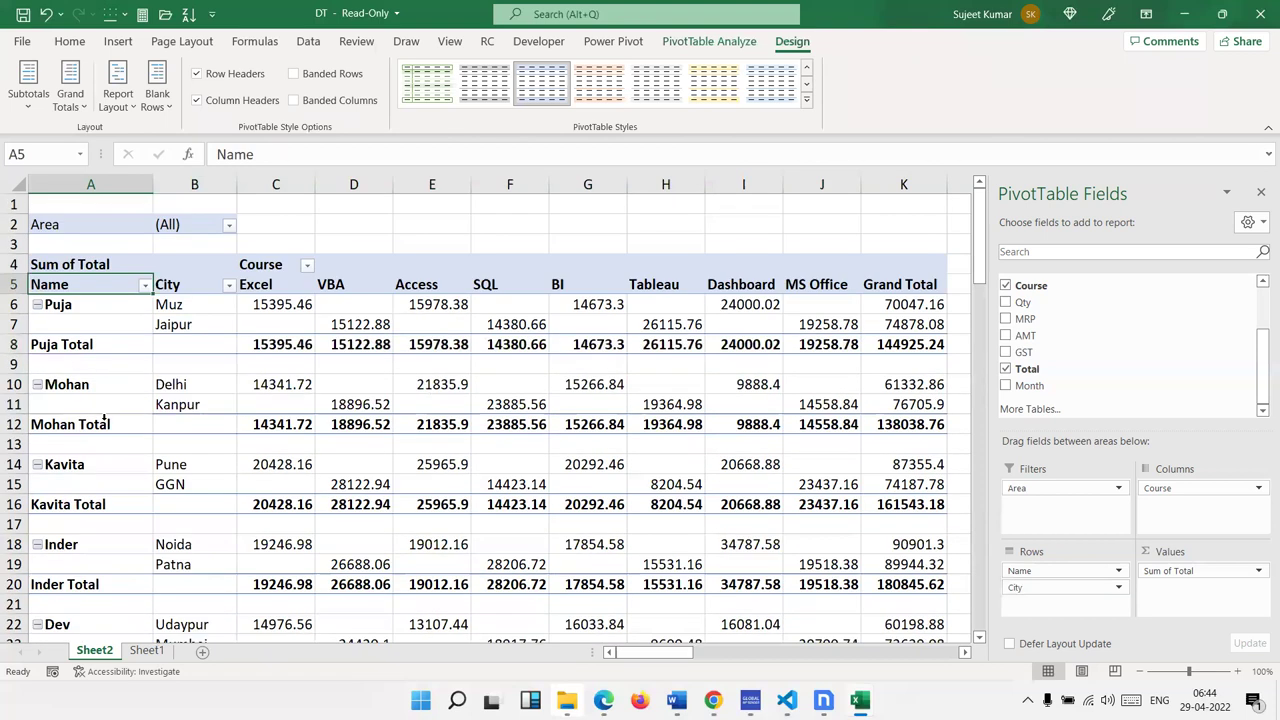
pyautogui.click(806, 99)
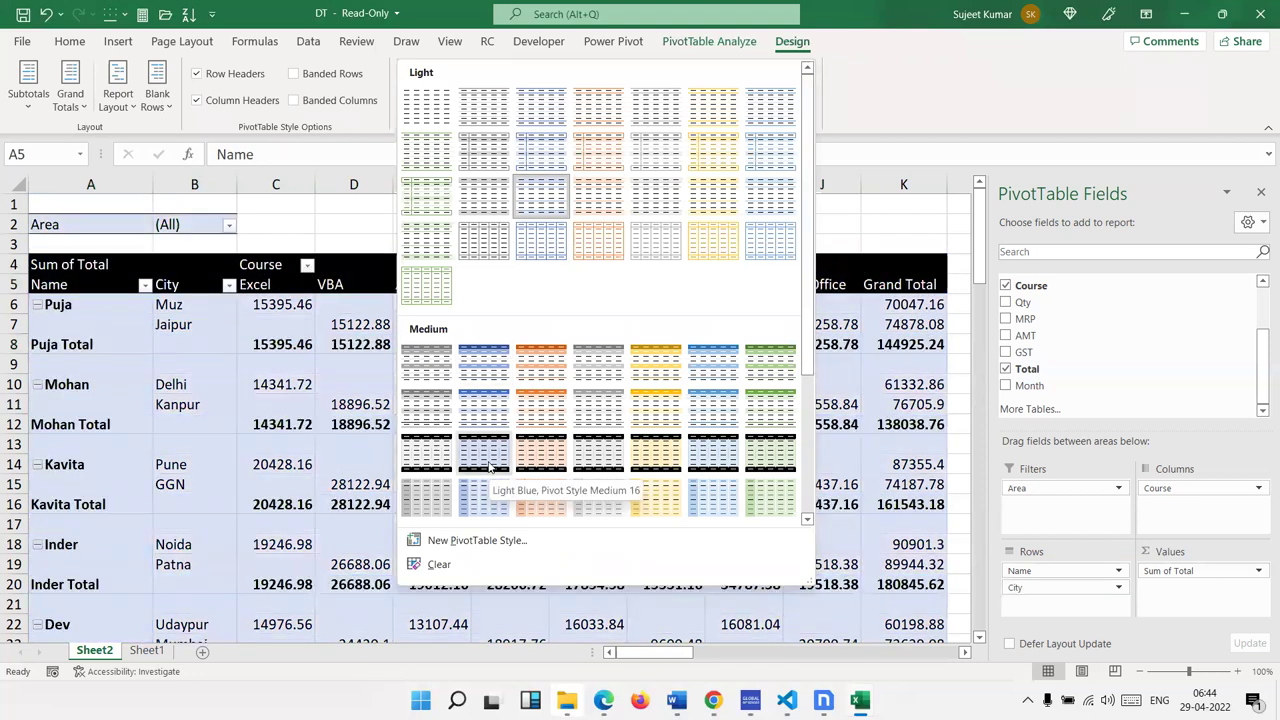
pyautogui.click(489, 467)
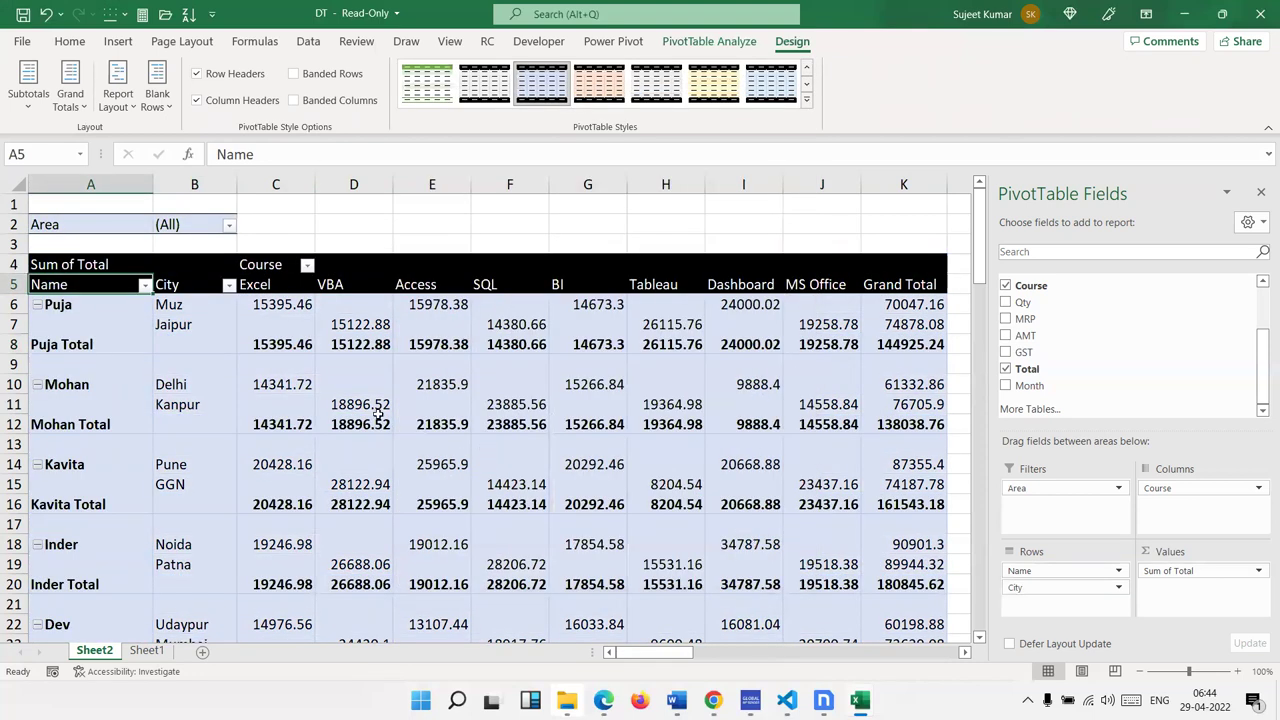
pyautogui.click(519, 427)
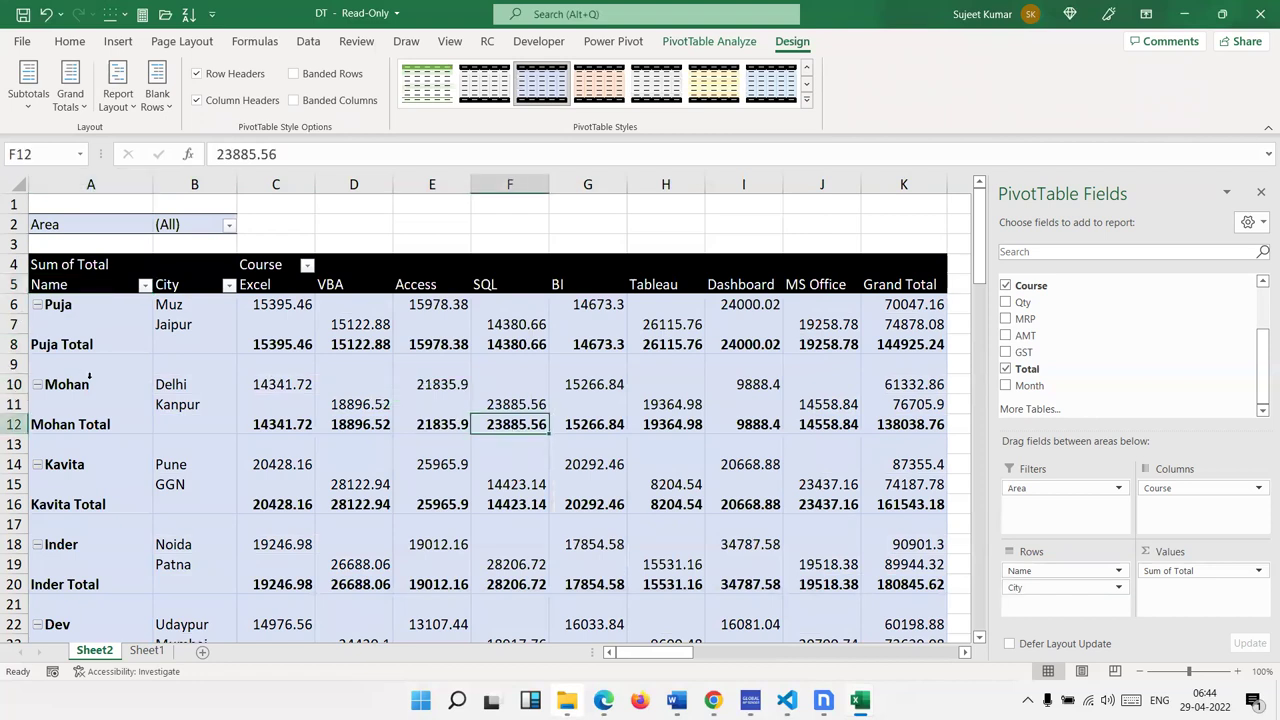
pyautogui.scroll(-2, 399, 470)
pyautogui.scroll(-1, 399, 470)
pyautogui.scroll(-7, 399, 470)
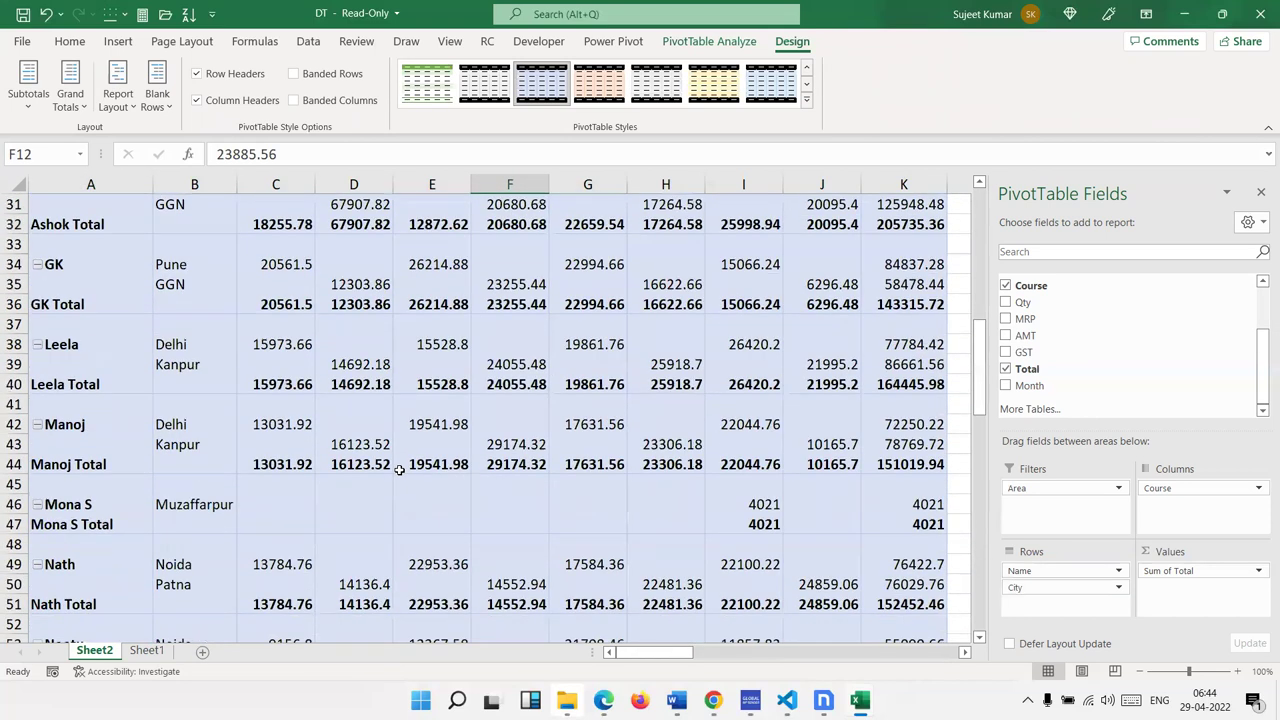
pyautogui.scroll(10, 399, 470)
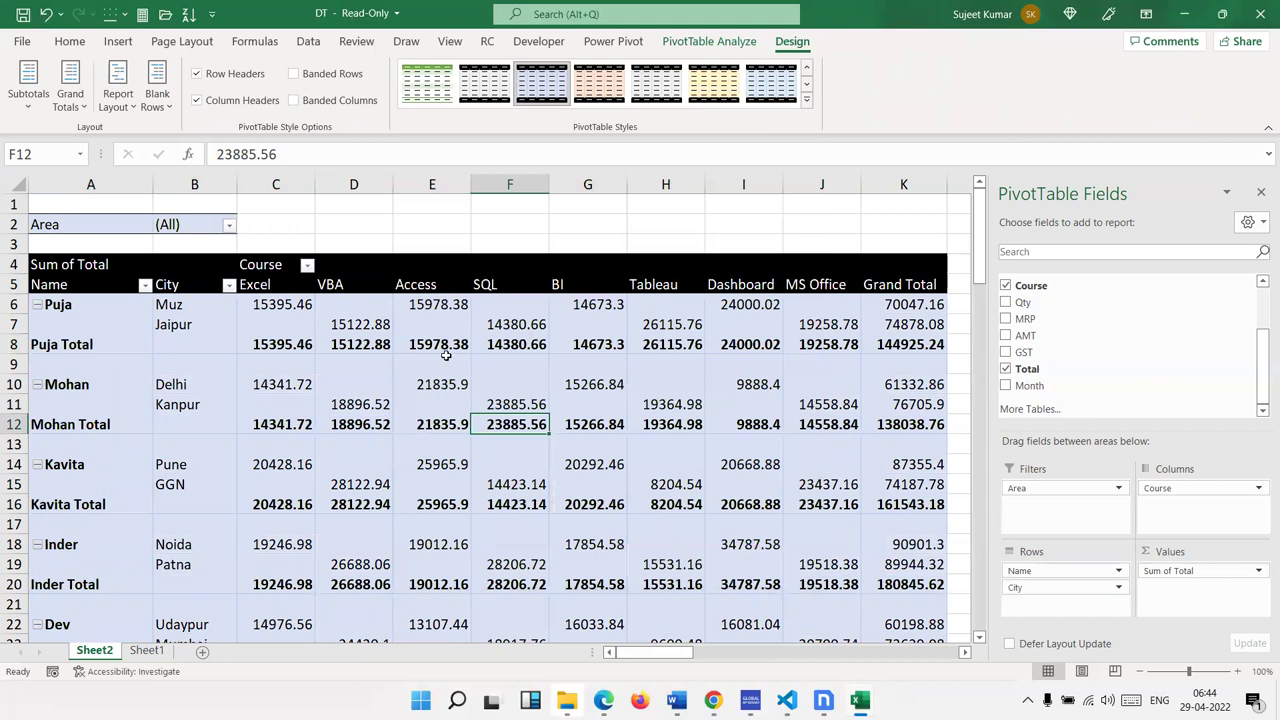
pyautogui.hotkey('ctrl', 'z')
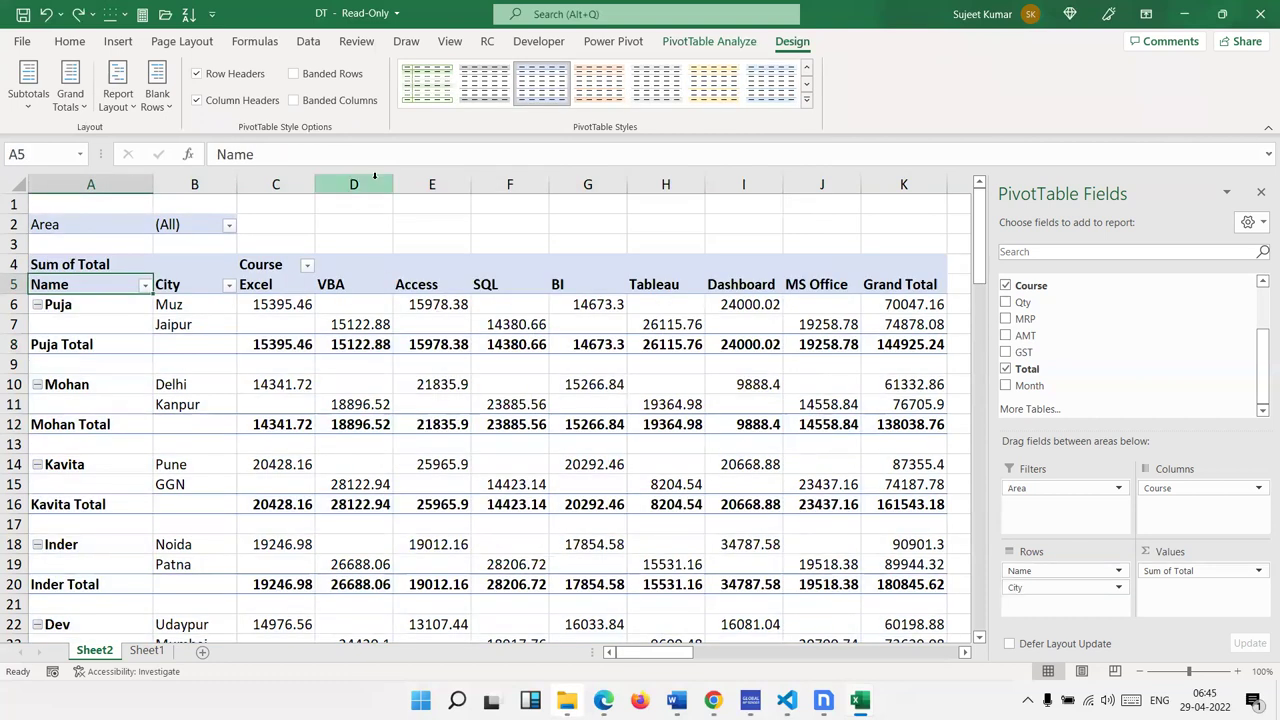
pyautogui.click(157, 90)
pyautogui.click(202, 179)
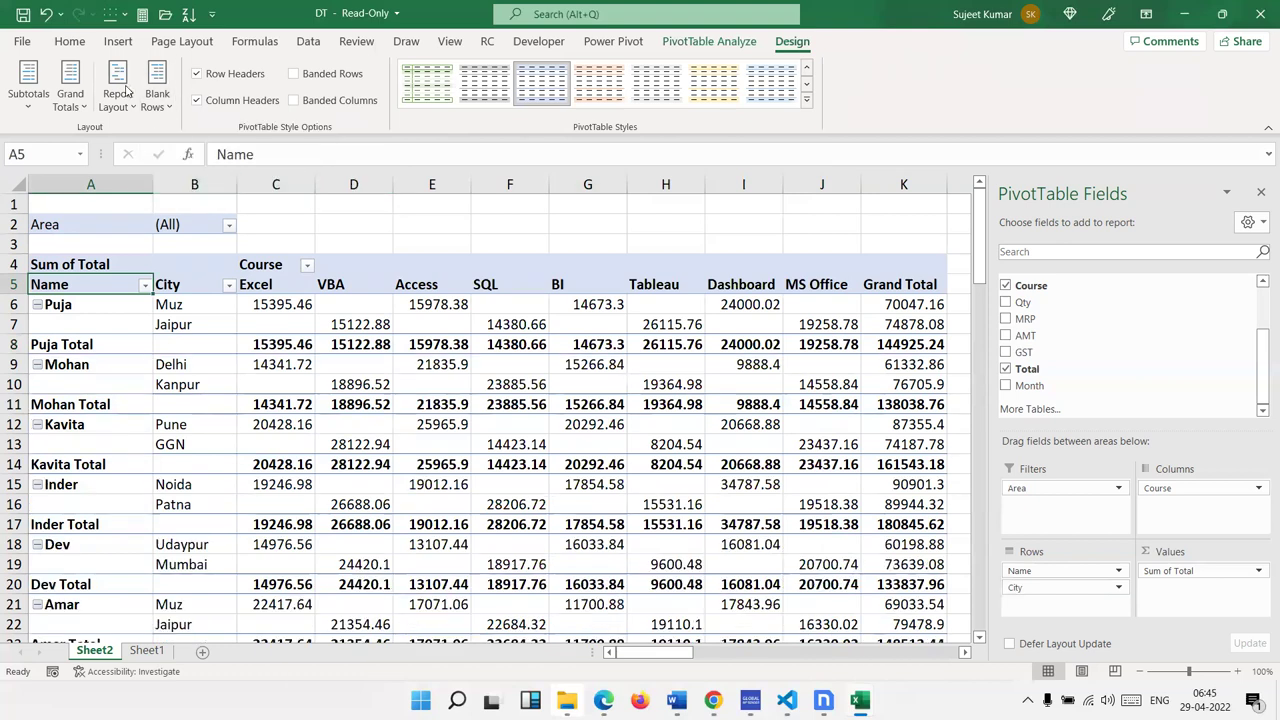
pyautogui.click(118, 100)
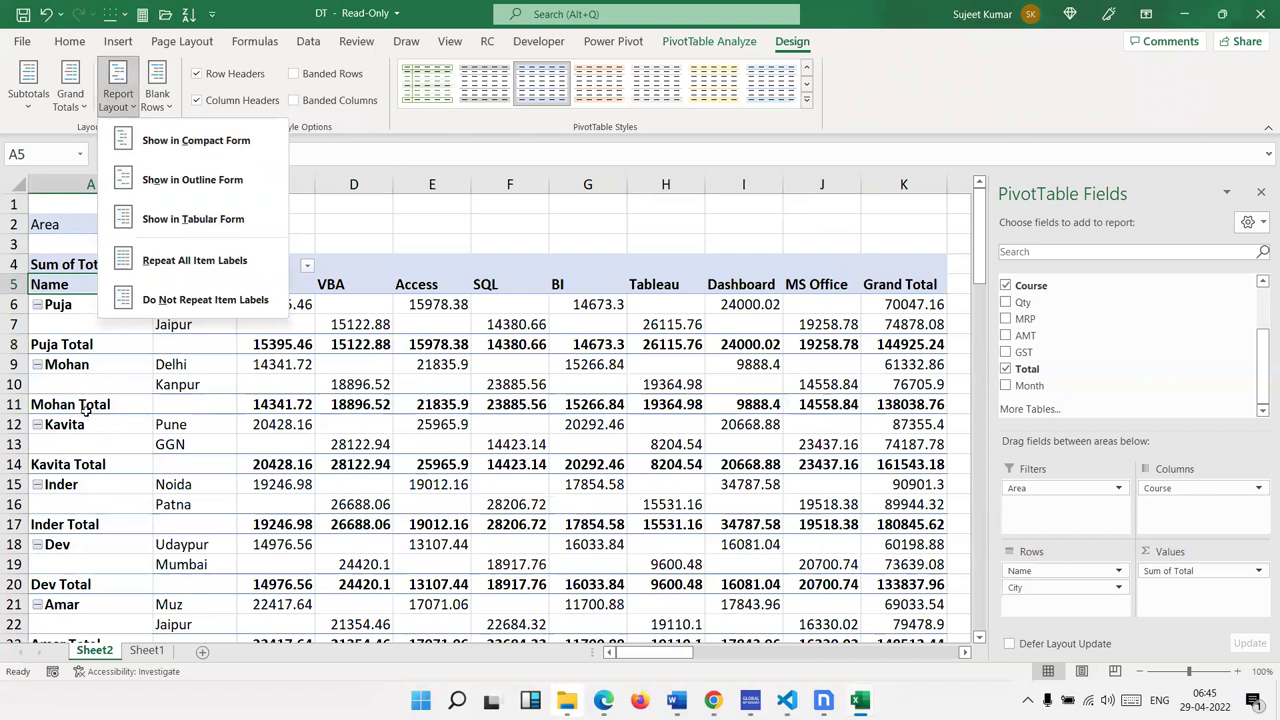
pyautogui.click(87, 350)
pyautogui.rightClick(87, 350)
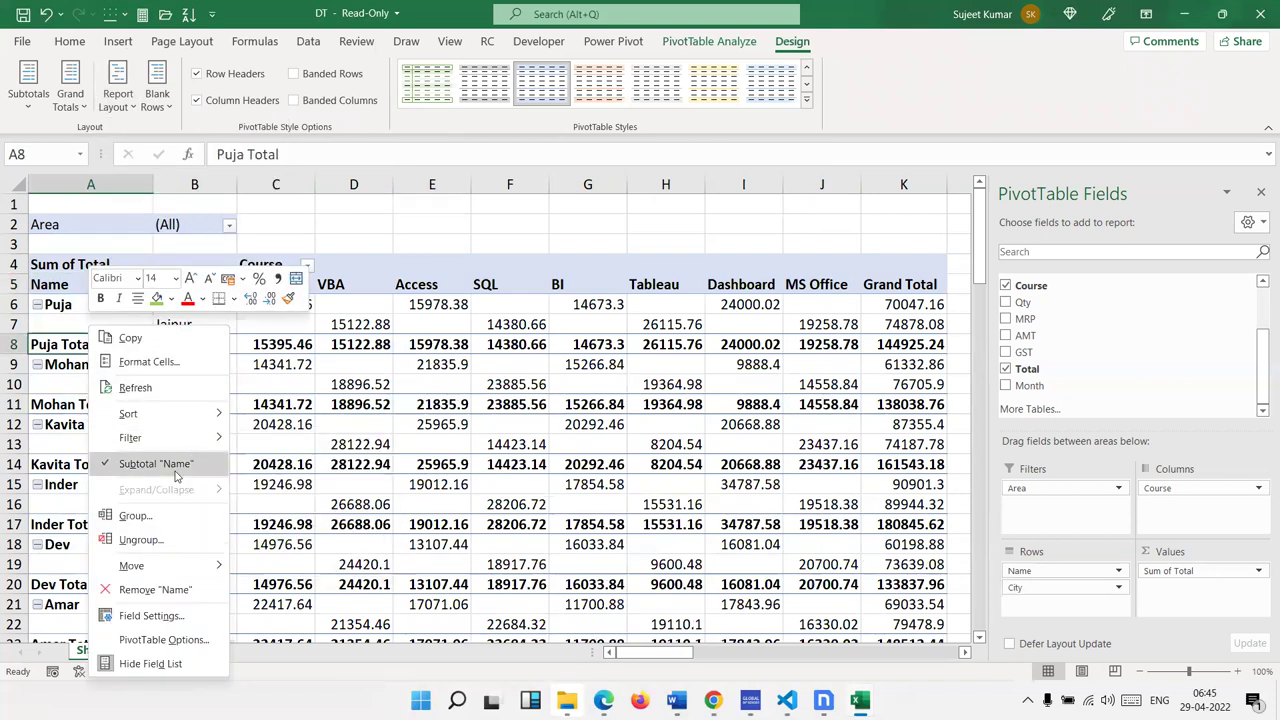
pyautogui.click(170, 465)
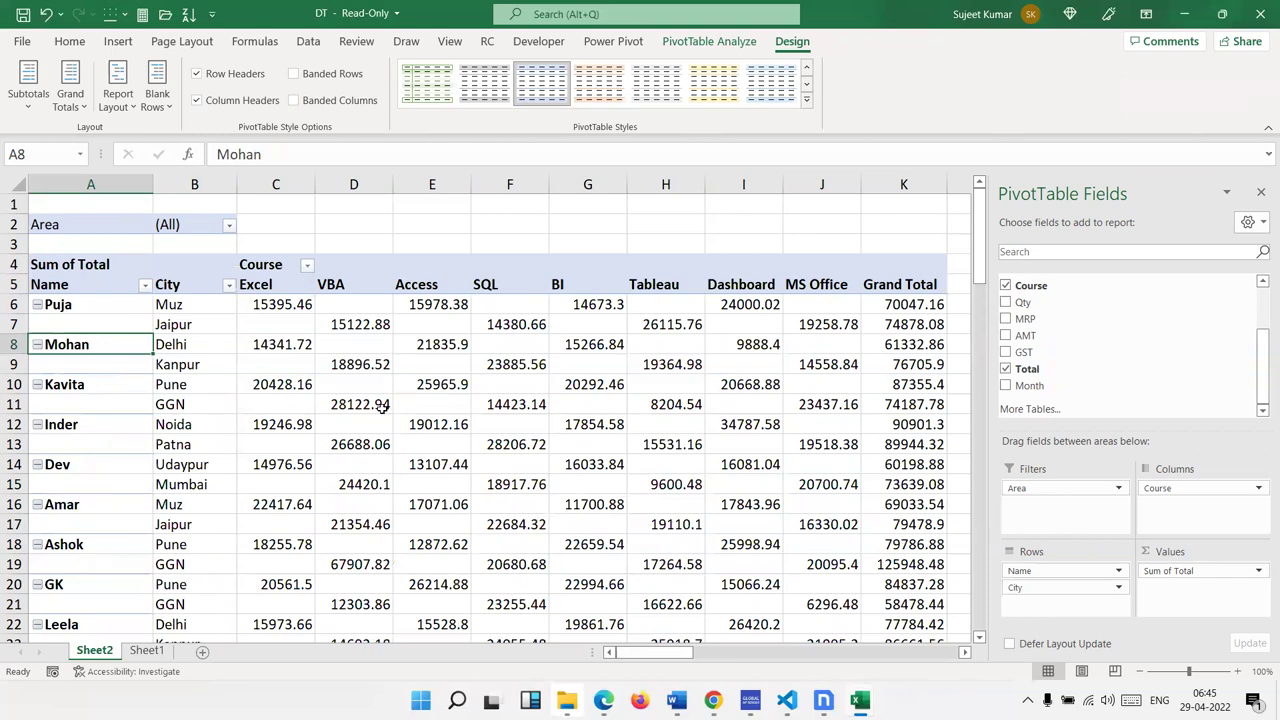
pyautogui.scroll(-3, 381, 407)
pyautogui.scroll(-4, 381, 407)
pyautogui.scroll(-3, 381, 407)
pyautogui.scroll(7, 381, 407)
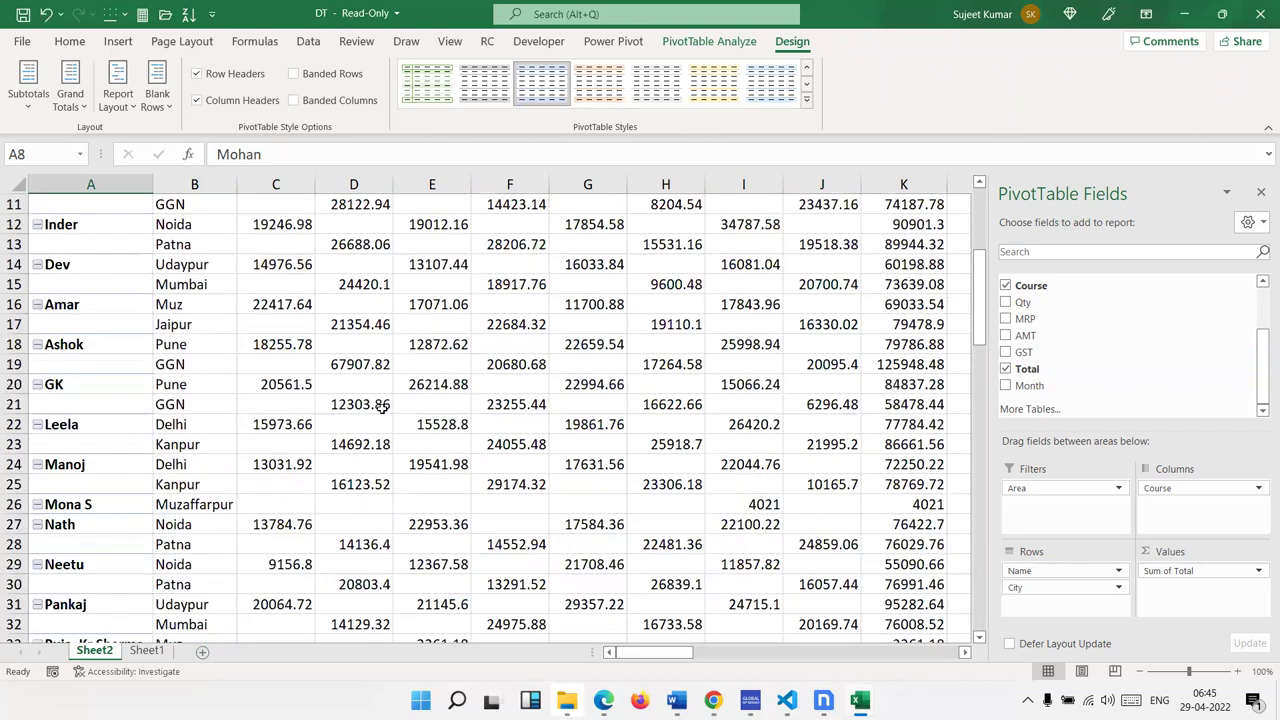
pyautogui.scroll(4, 381, 407)
pyautogui.rightClick(102, 340)
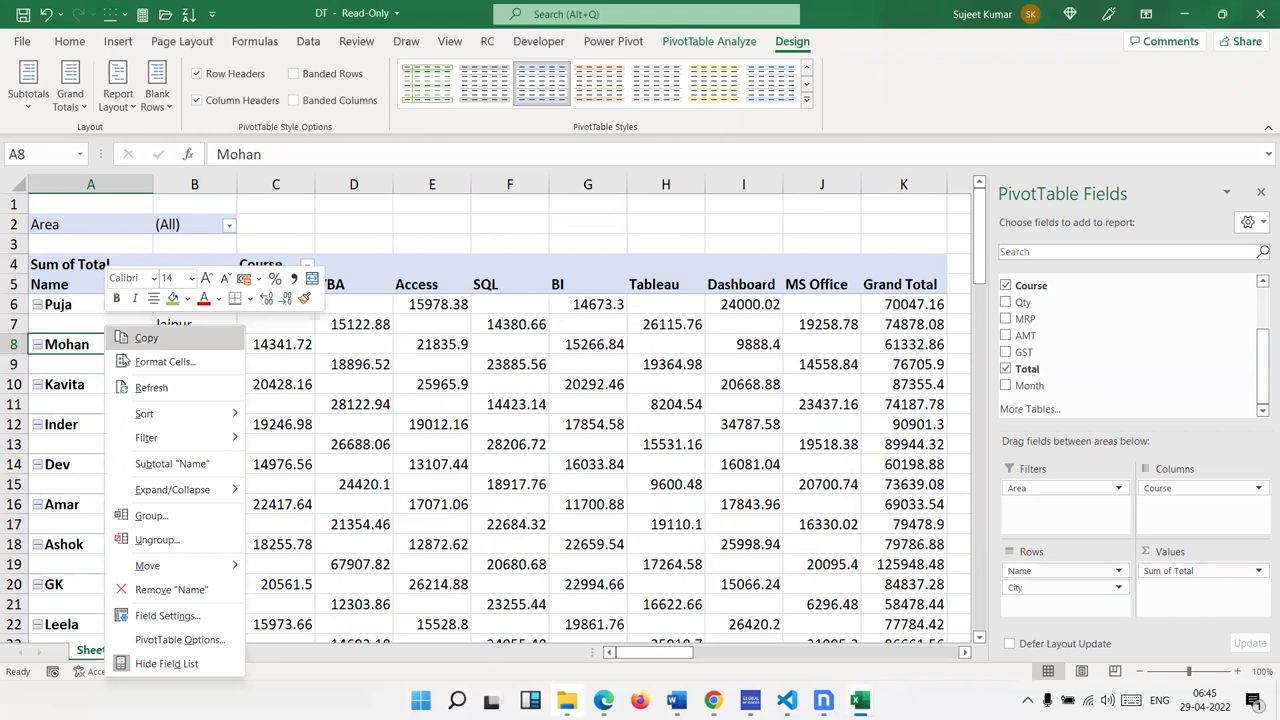
pyautogui.click(170, 465)
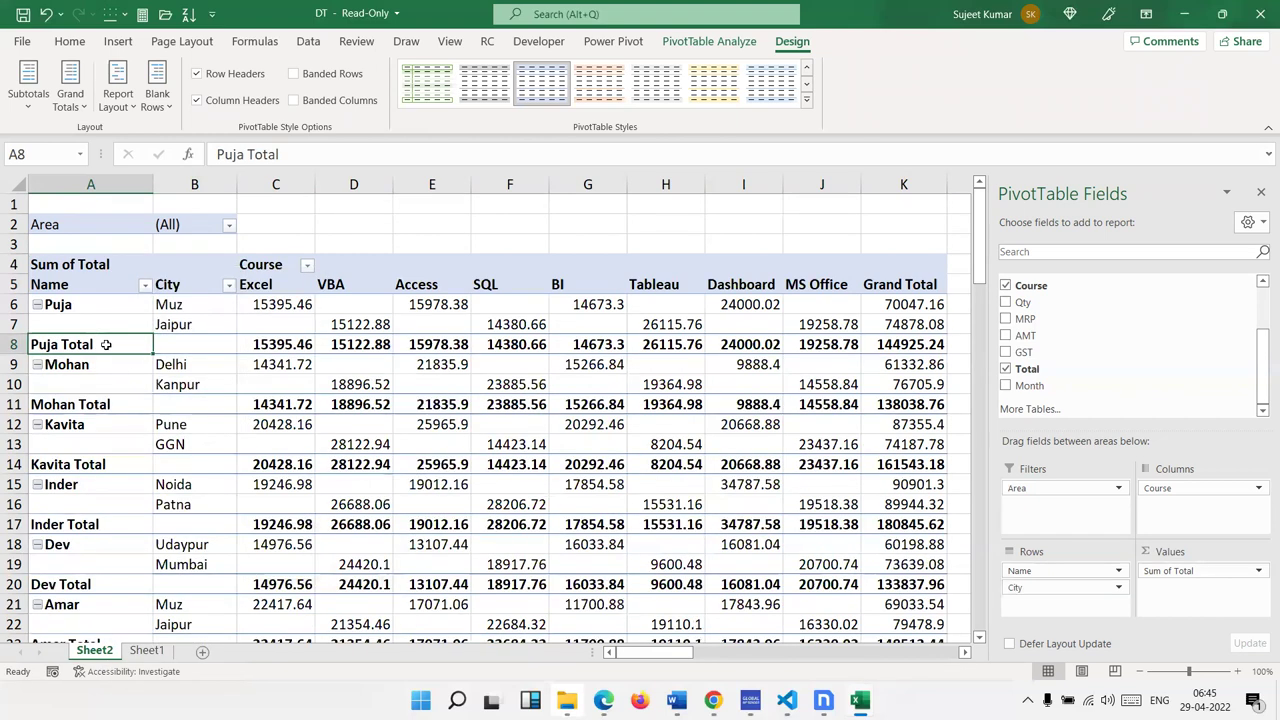
pyautogui.rightClick(105, 344)
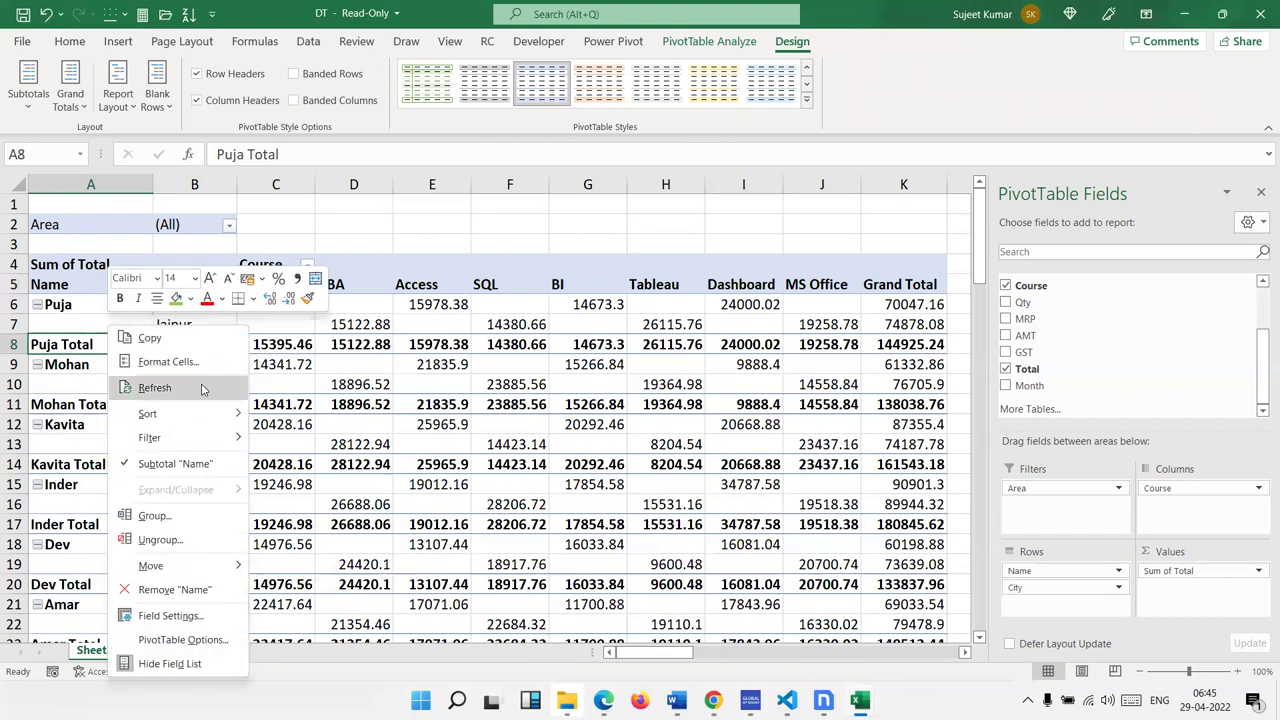
pyautogui.click(200, 468)
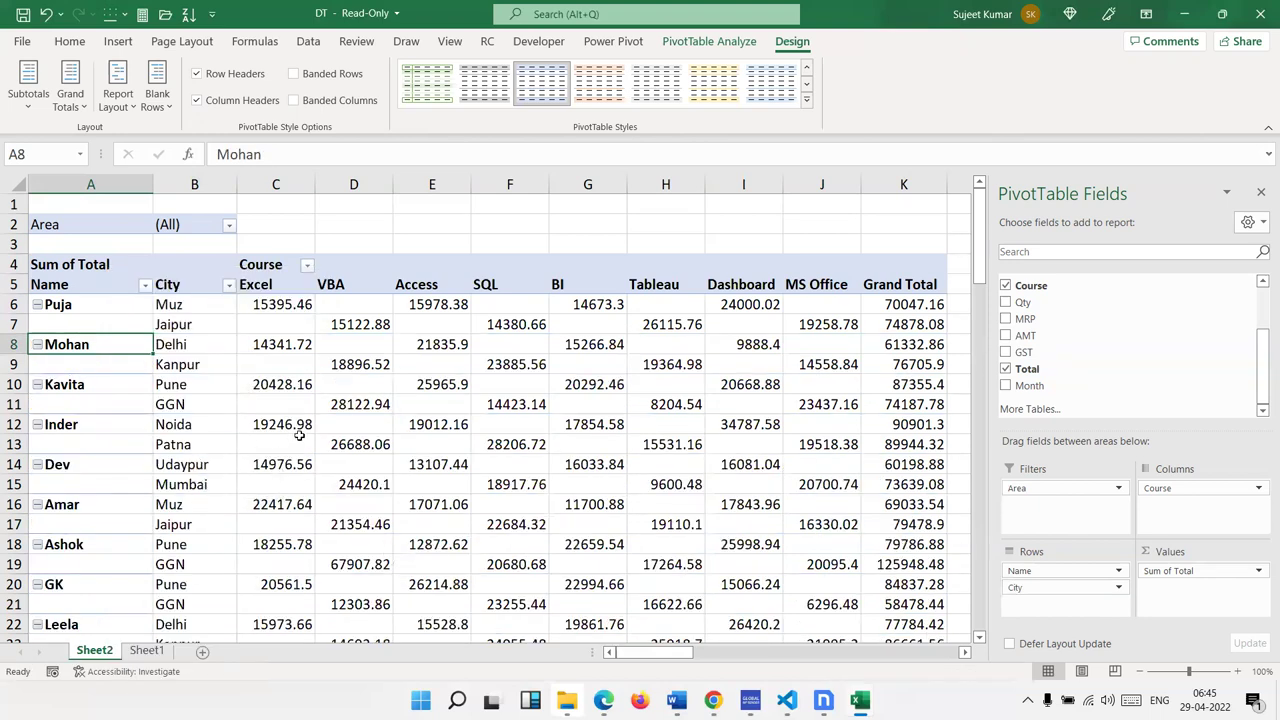
pyautogui.scroll(-10, 300, 436)
pyautogui.scroll(3, 300, 436)
pyautogui.scroll(7, 300, 436)
pyautogui.moveTo(307, 428)
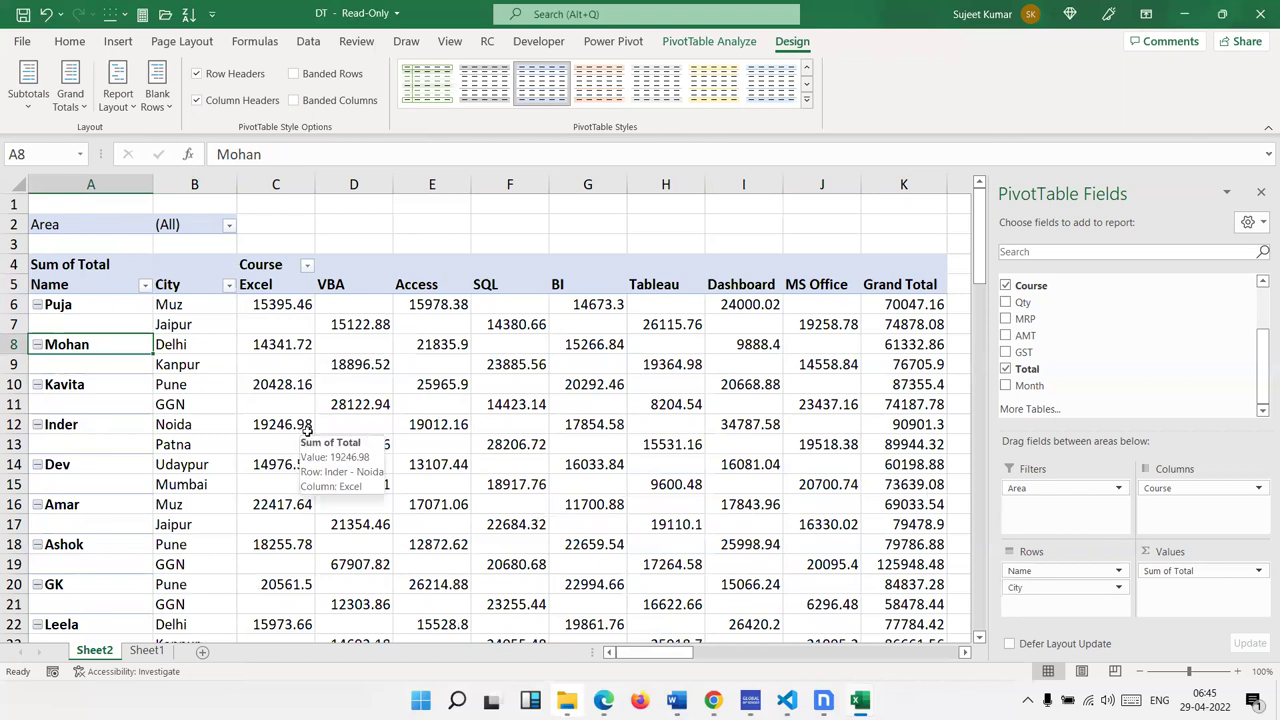
pyautogui.scroll(-5, 258, 368)
pyautogui.scroll(5, 258, 368)
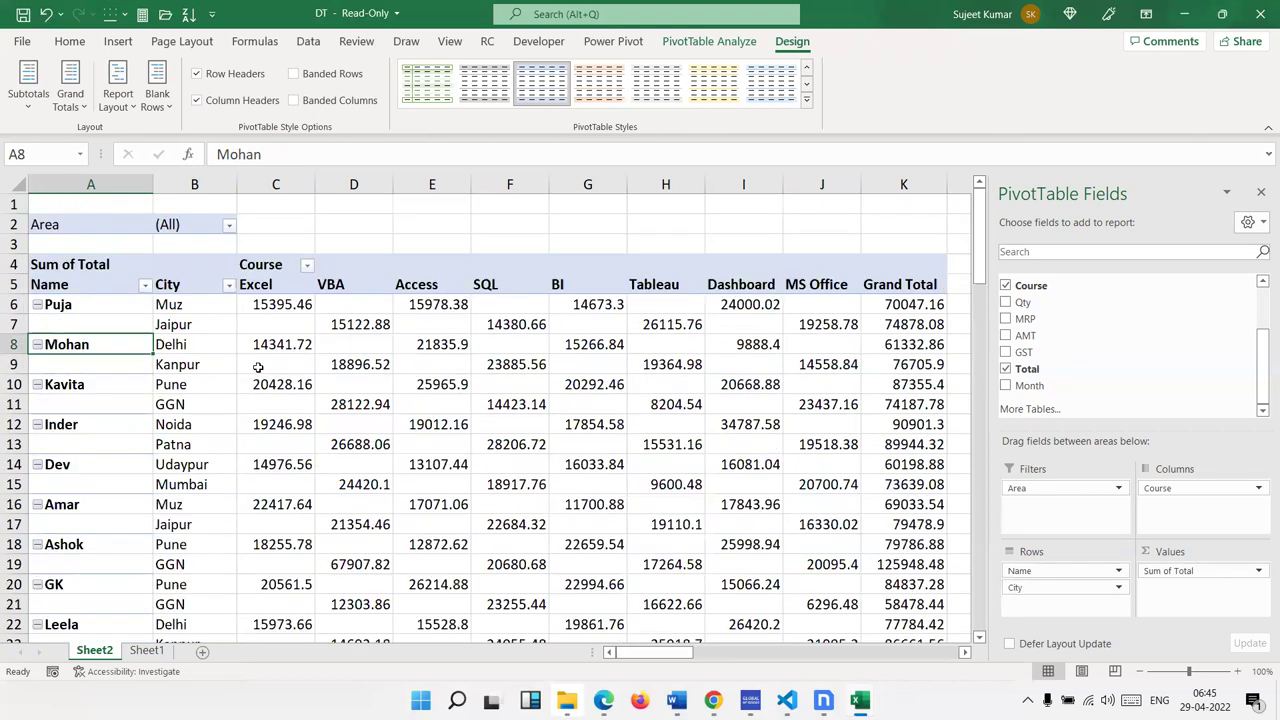
pyautogui.click(118, 321)
pyautogui.scroll(-5, 150, 374)
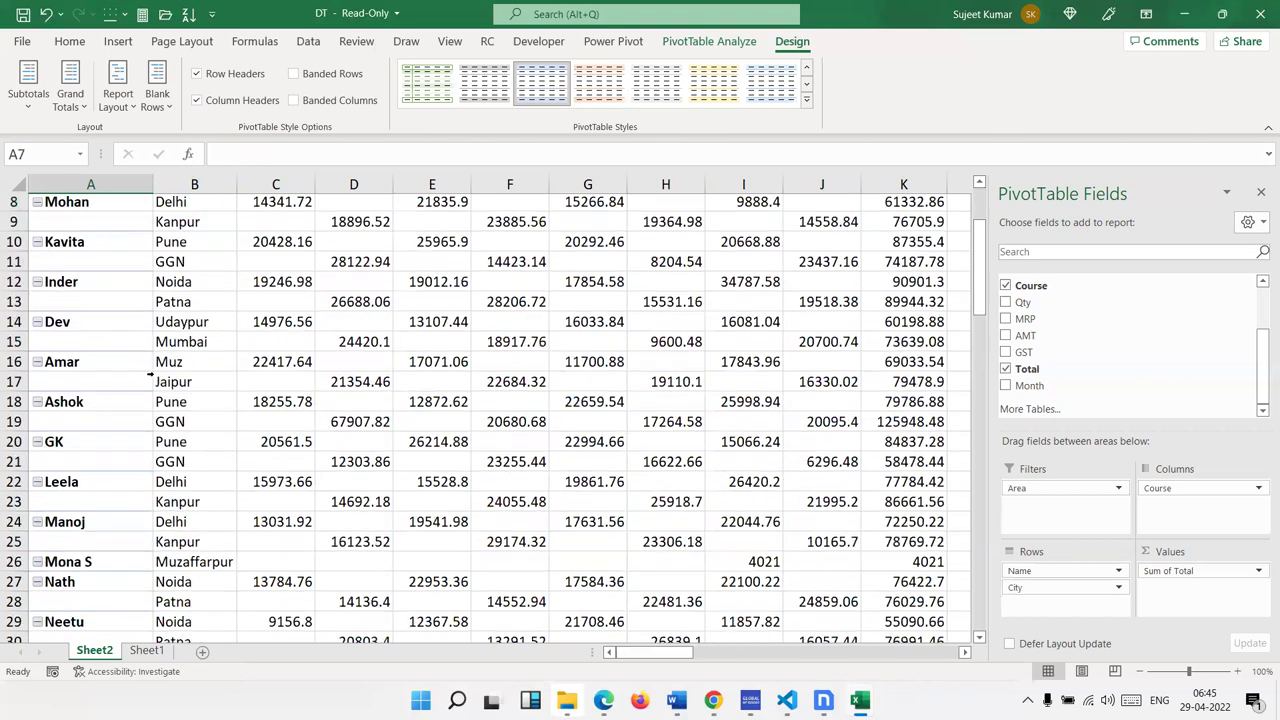
pyautogui.scroll(5, 118, 312)
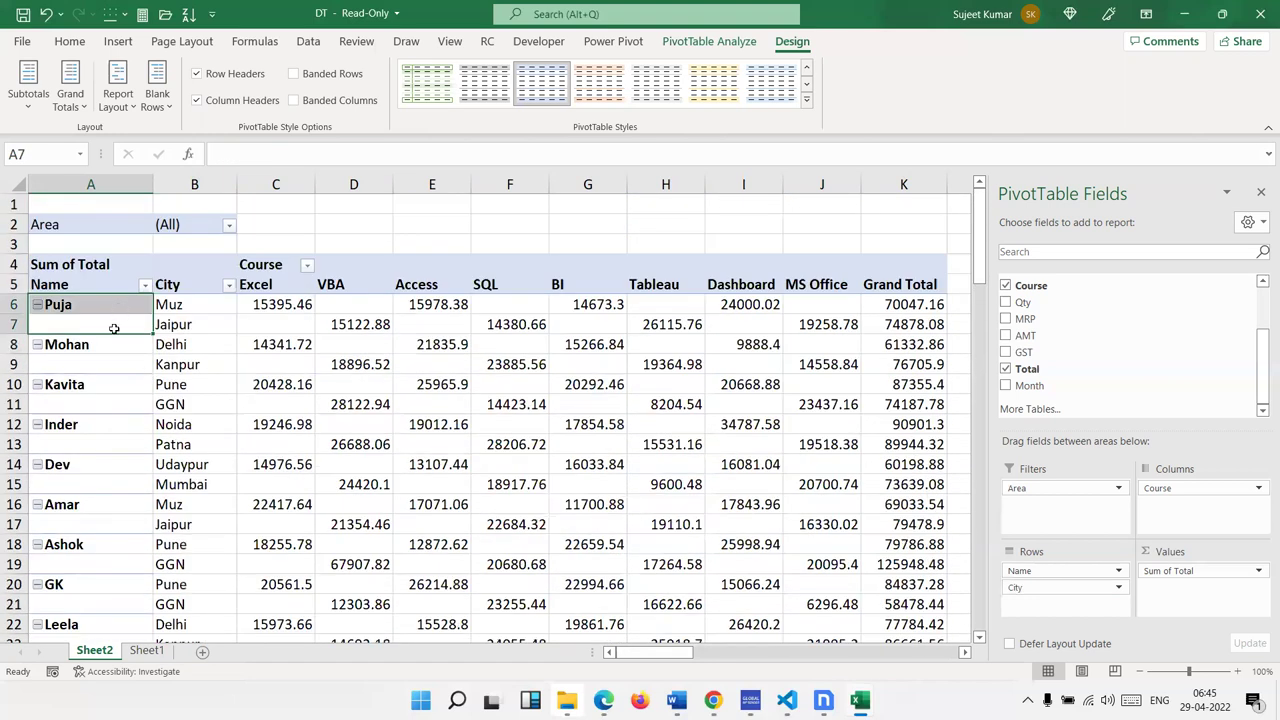
pyautogui.click(190, 305)
pyautogui.moveTo(198, 326); pyautogui.dragTo(195, 507)
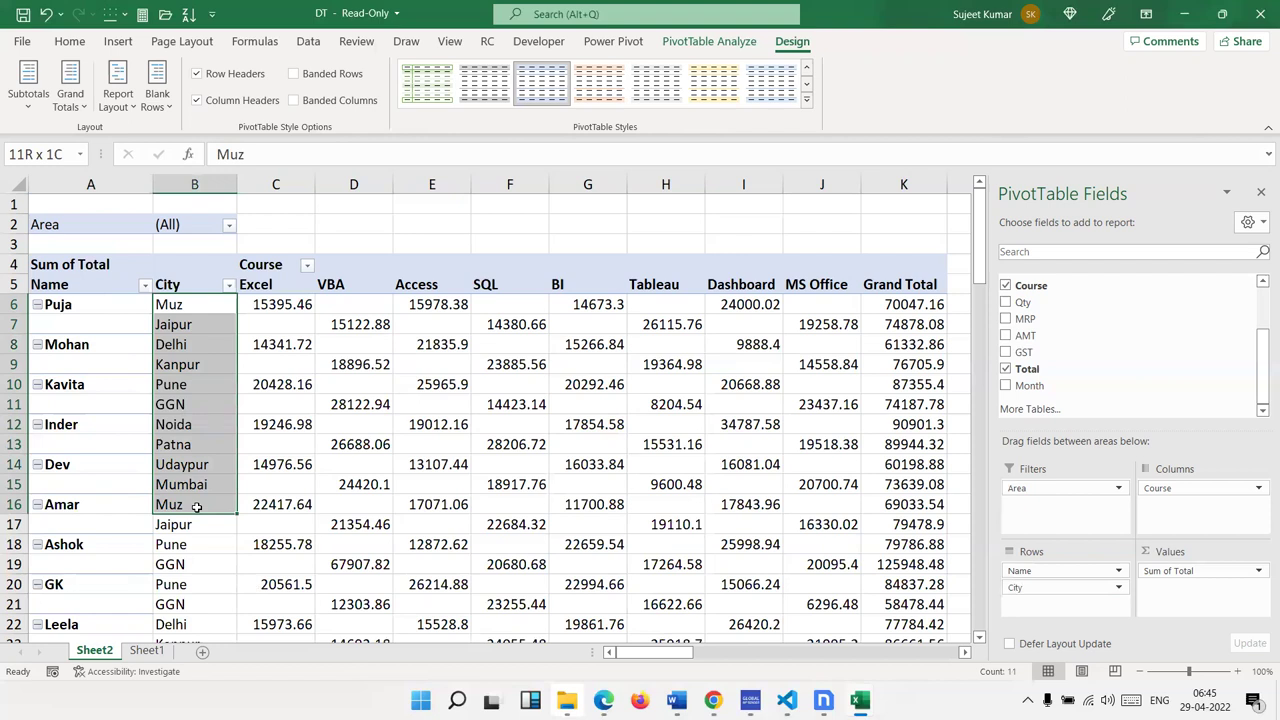
pyautogui.click(205, 428)
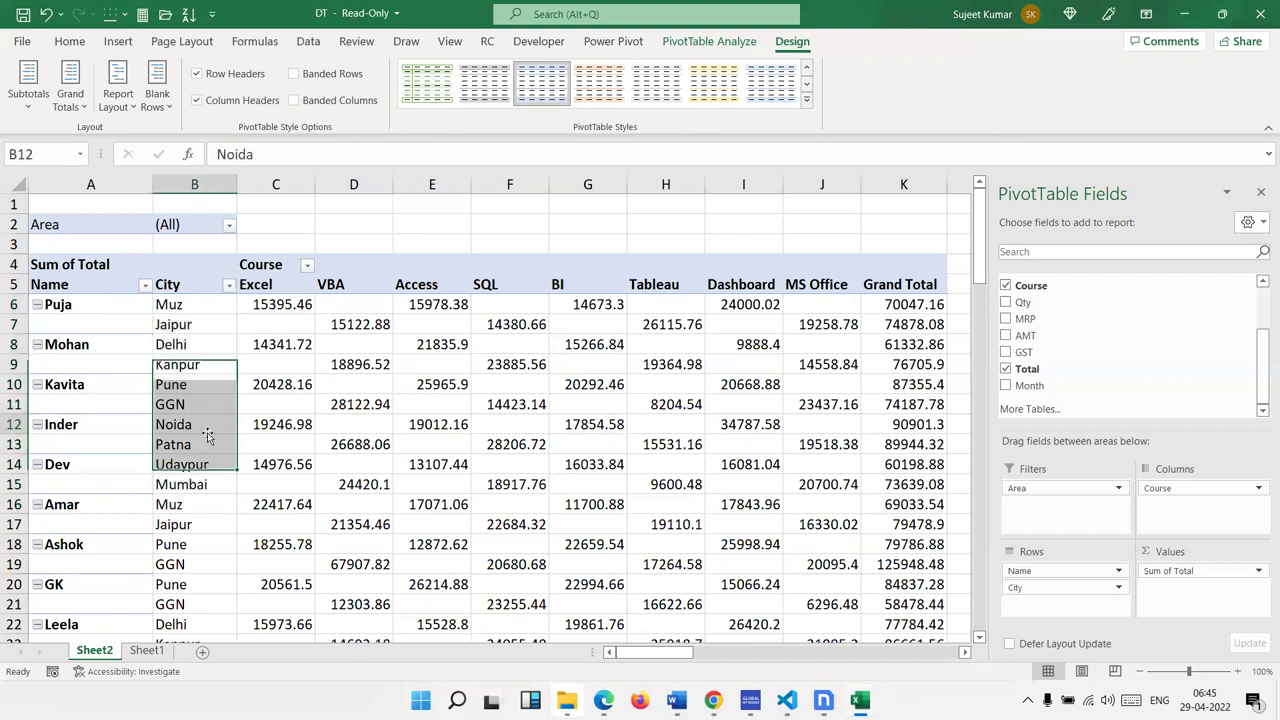
pyautogui.click(131, 106)
pyautogui.click(245, 262)
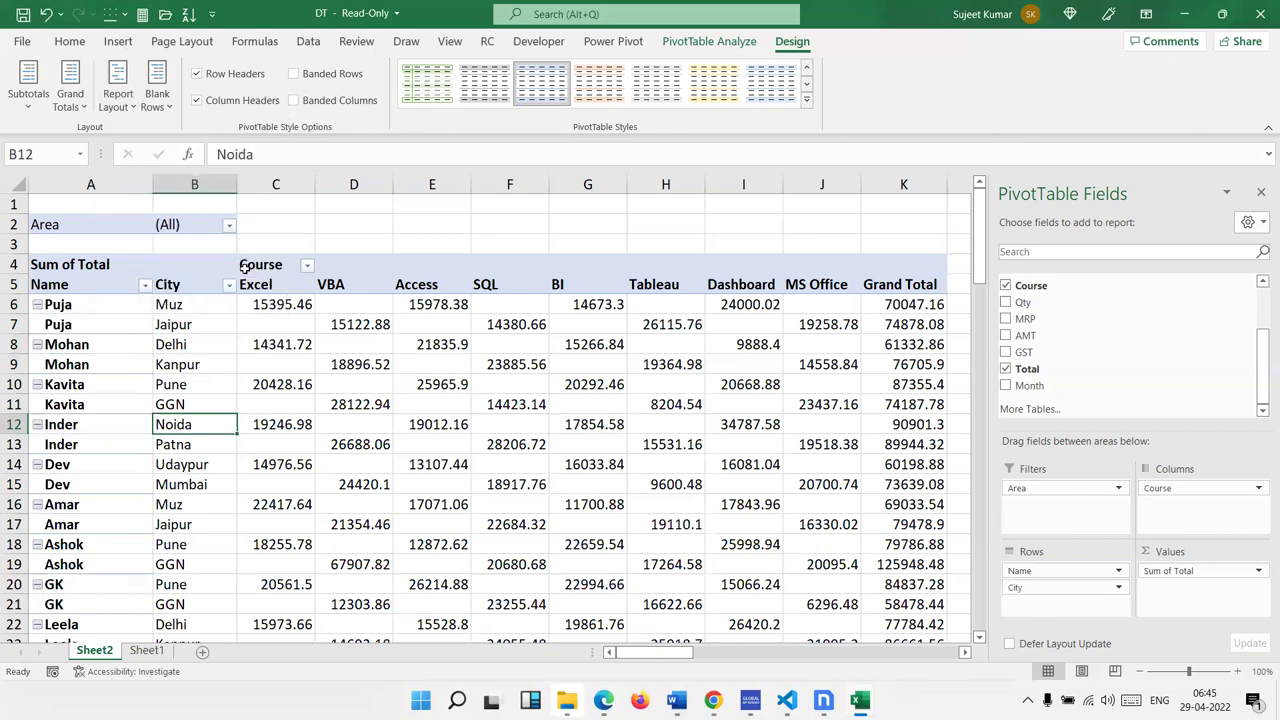
pyautogui.moveTo(125, 306); pyautogui.dragTo(119, 442)
pyautogui.scroll(-10, 119, 445)
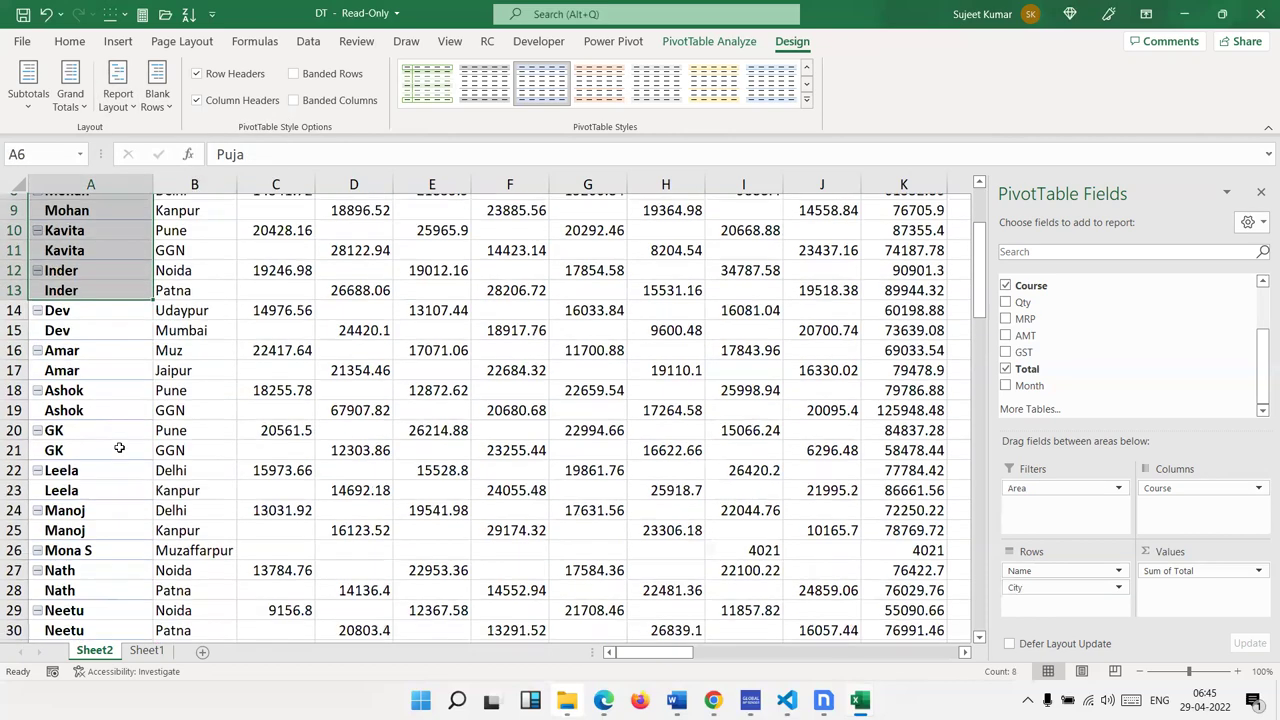
pyautogui.scroll(2, 119, 445)
pyautogui.scroll(8, 119, 449)
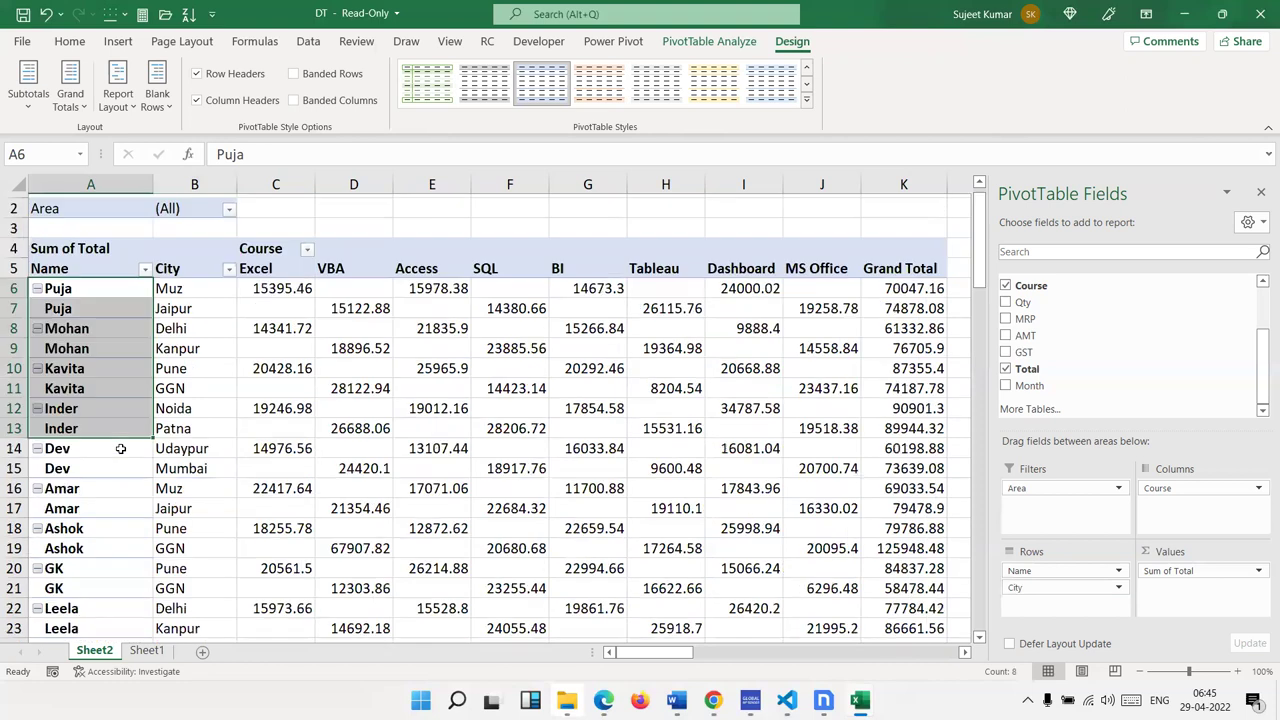
pyautogui.click(212, 324)
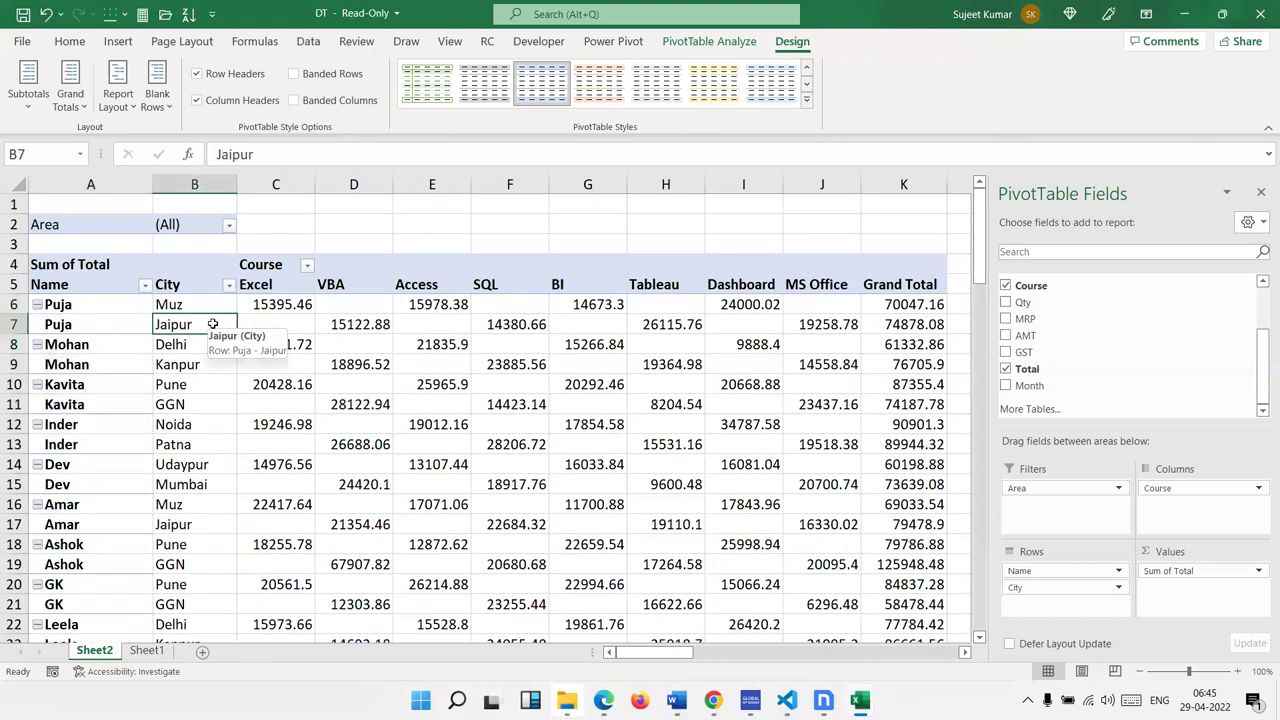
pyautogui.click(118, 90)
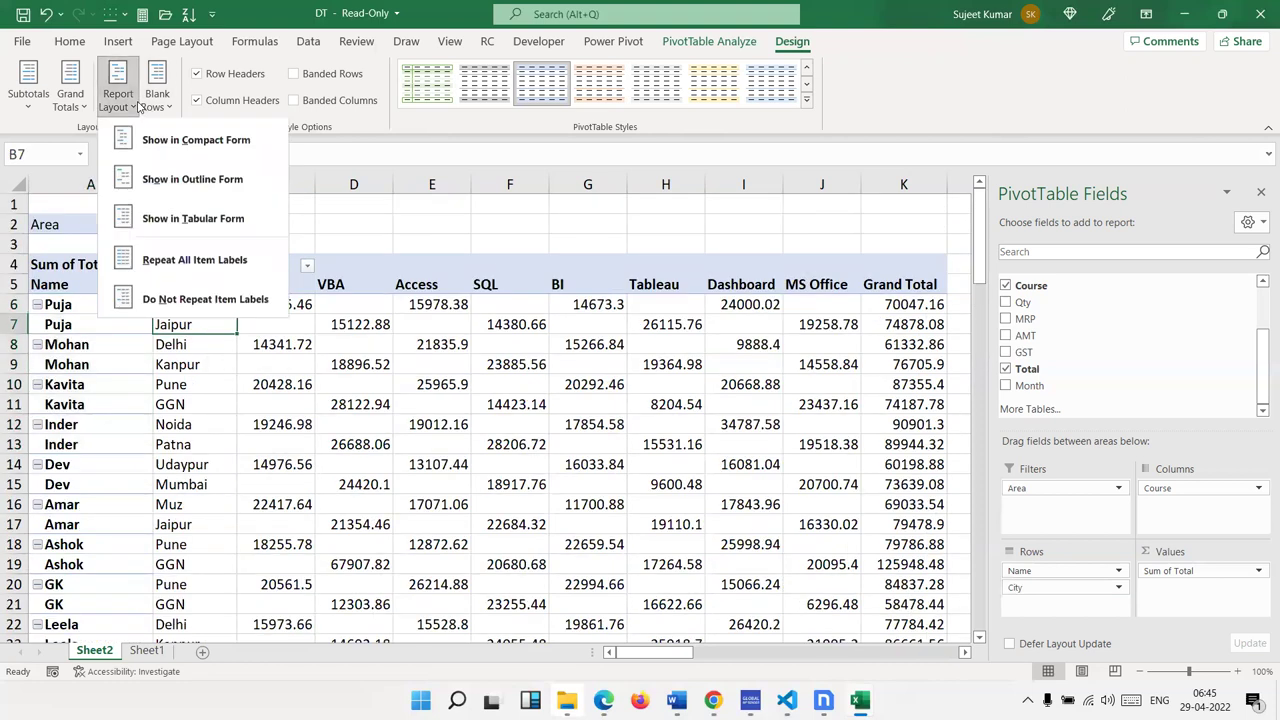
pyautogui.click(172, 297)
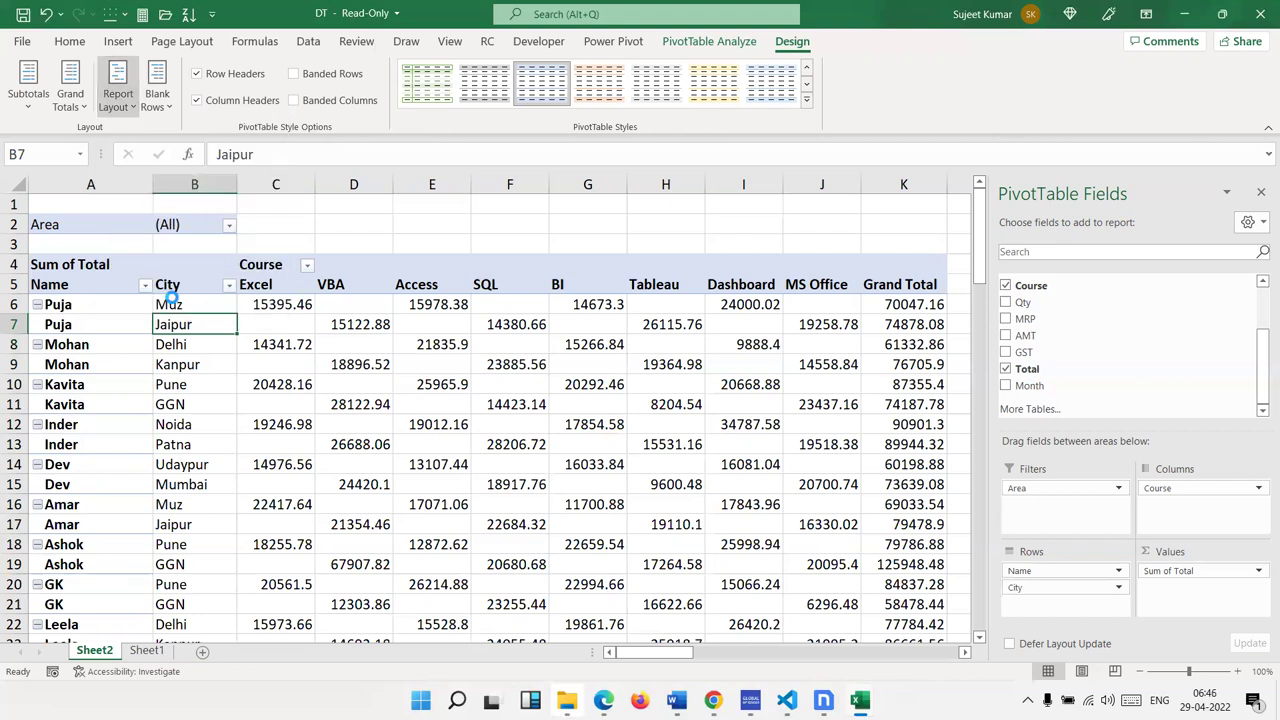
pyautogui.rightClick(130, 331)
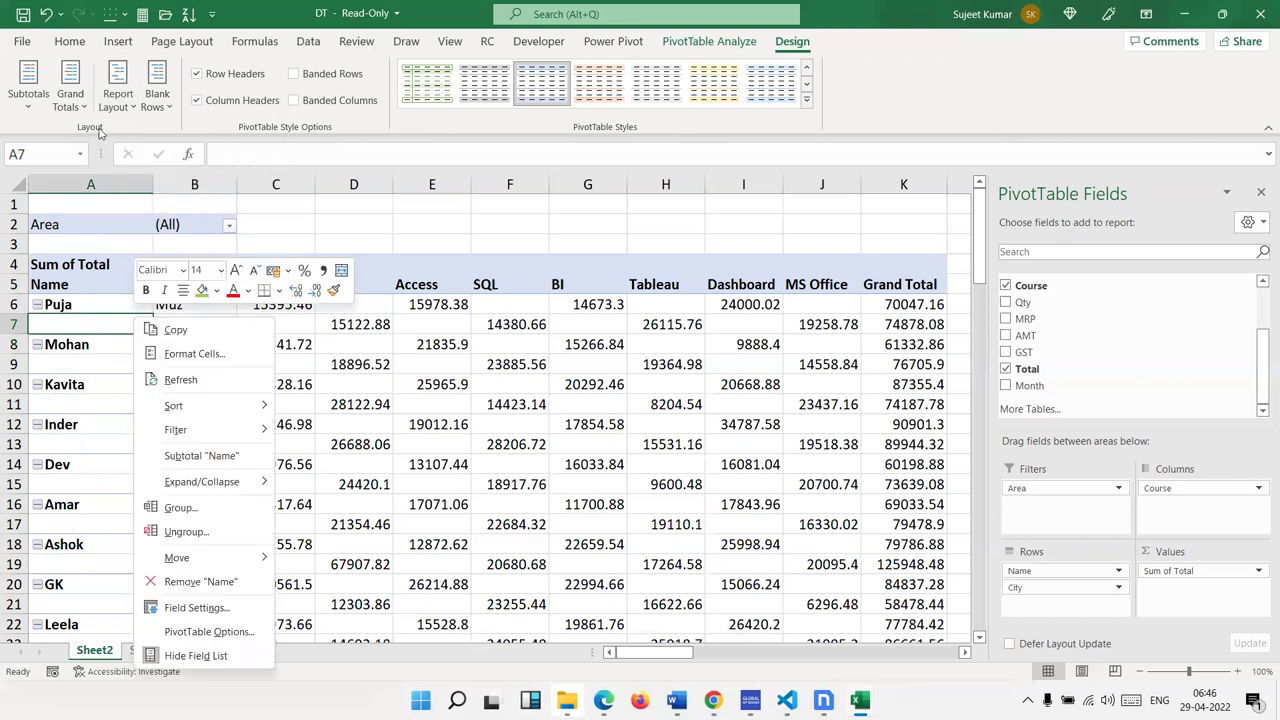
# Try Merge & Center on Puja's cells from the Home tab and dismiss the pivot warning
pyautogui.click(75, 45)
pyautogui.click(70, 41)
pyautogui.moveTo(108, 306); pyautogui.dragTo(116, 328)
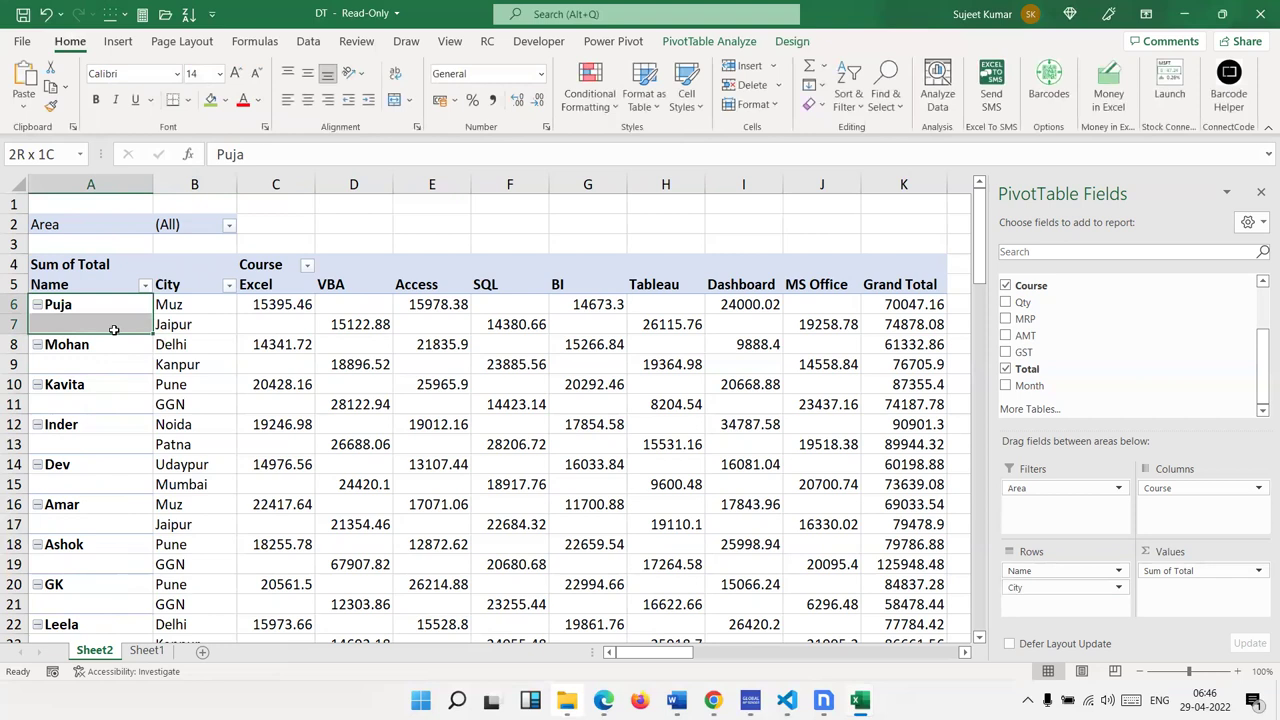
pyautogui.click(395, 100)
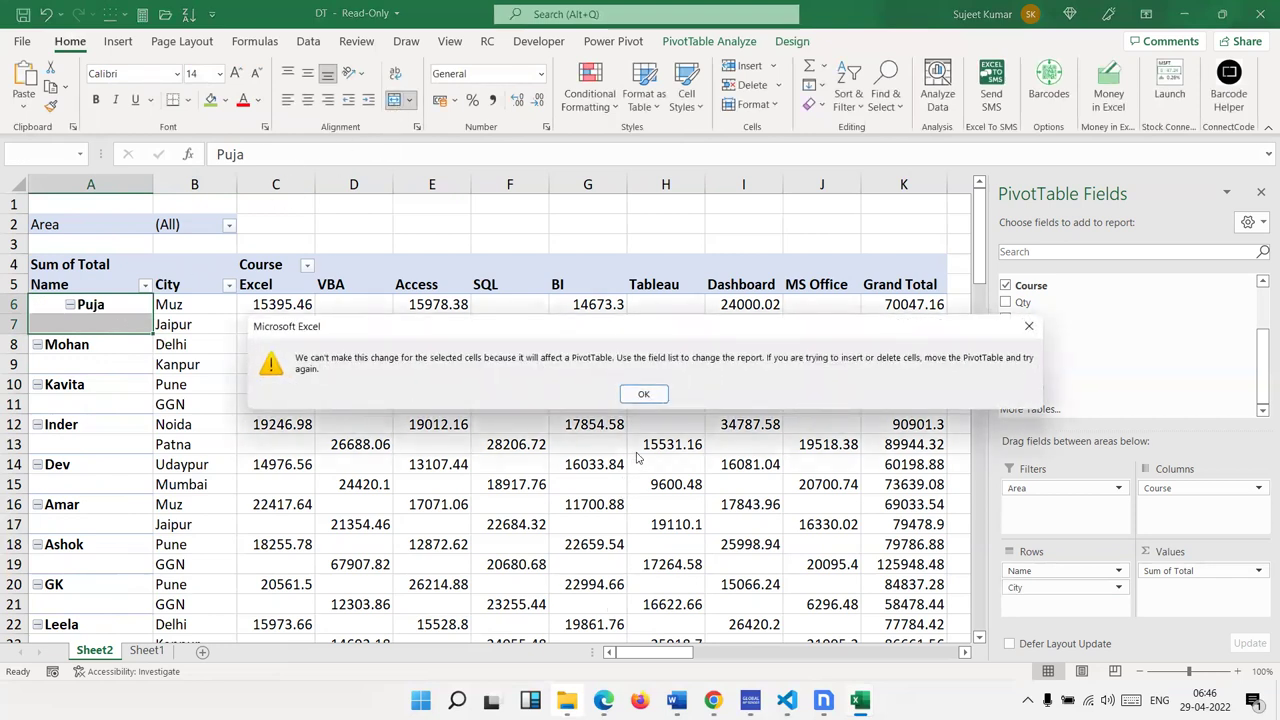
pyautogui.click(644, 396)
pyautogui.click(360, 388)
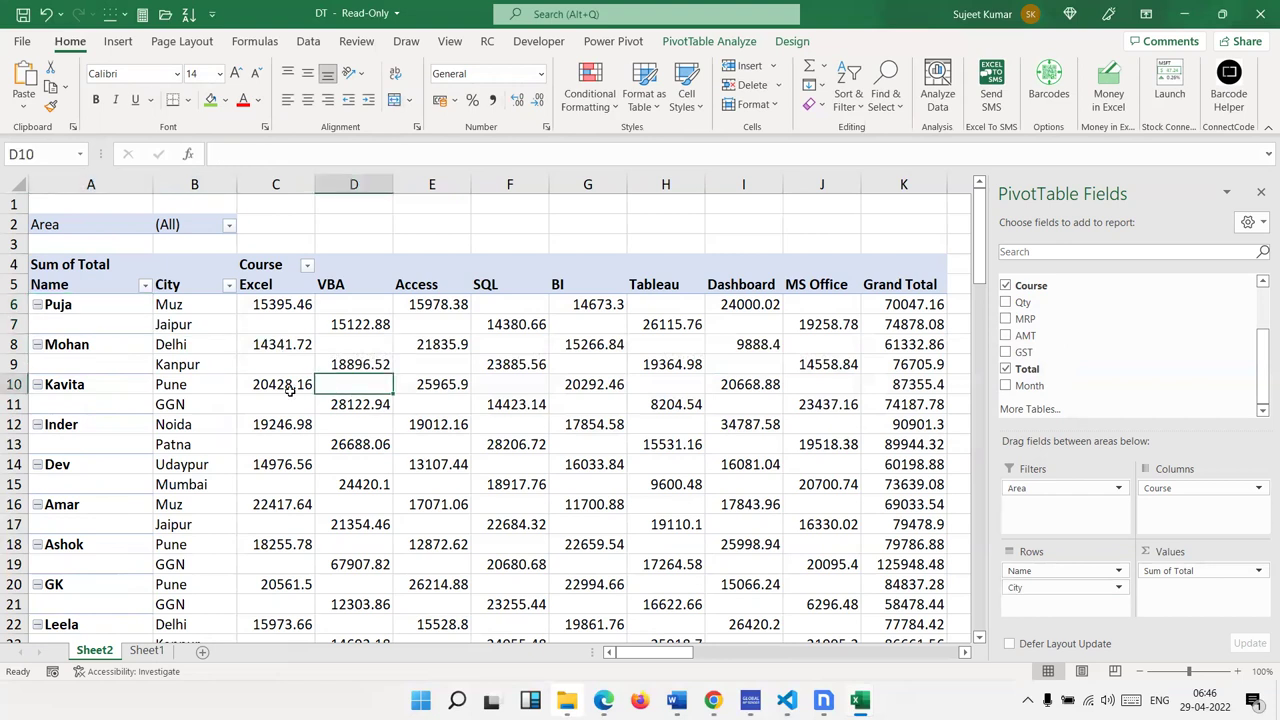
# Enable 'Merge and center cells with labels' in PivotTable Options
pyautogui.rightClick(142, 326)
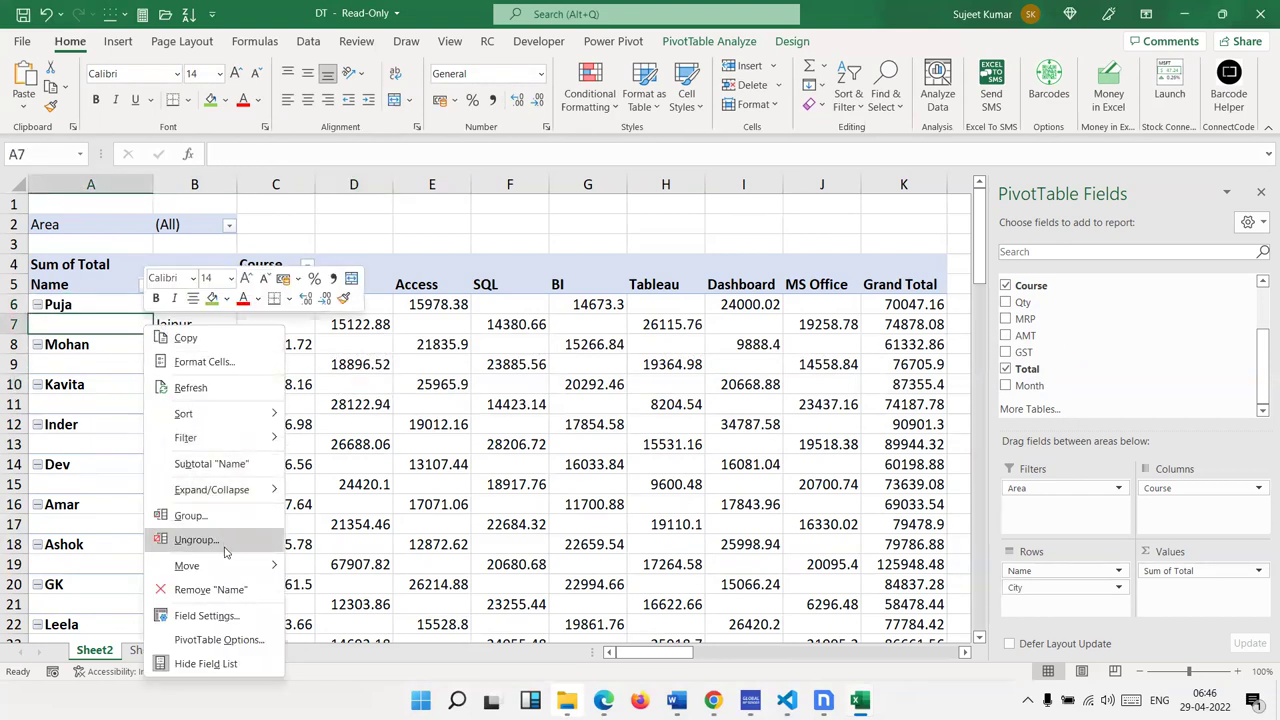
pyautogui.click(220, 640)
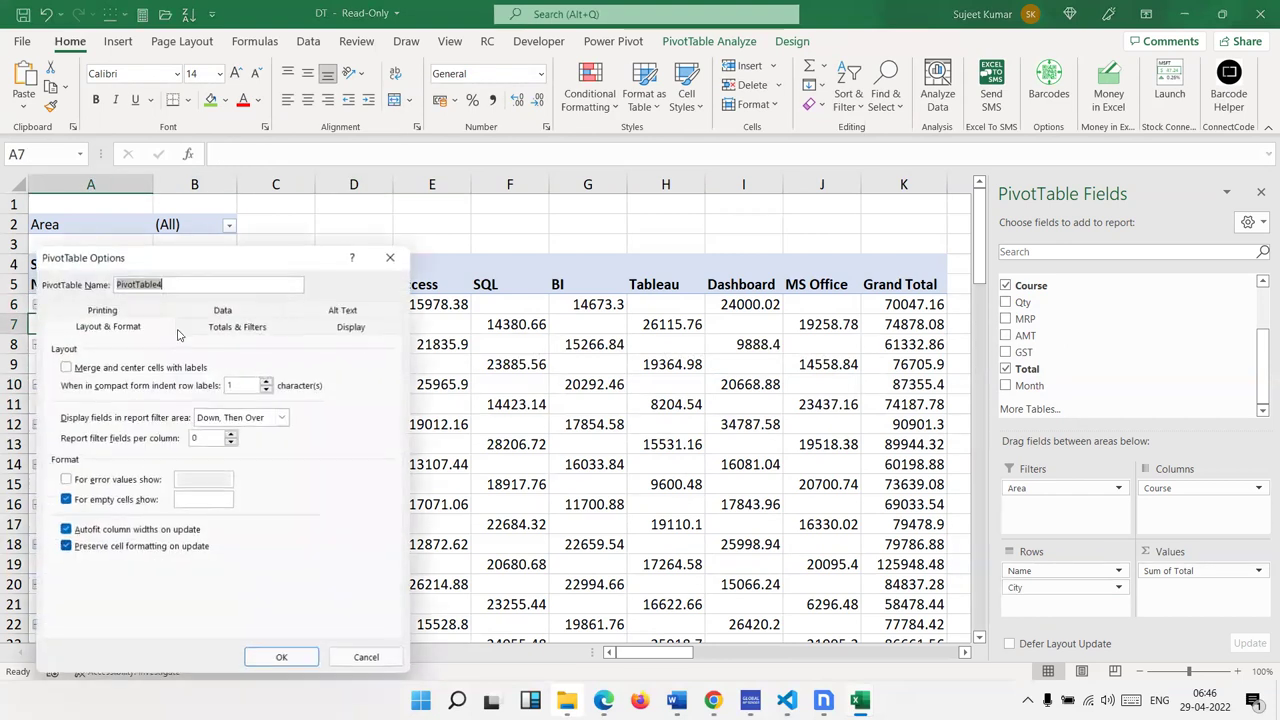
pyautogui.moveTo(193, 263); pyautogui.dragTo(505, 208)
pyautogui.click(433, 316)
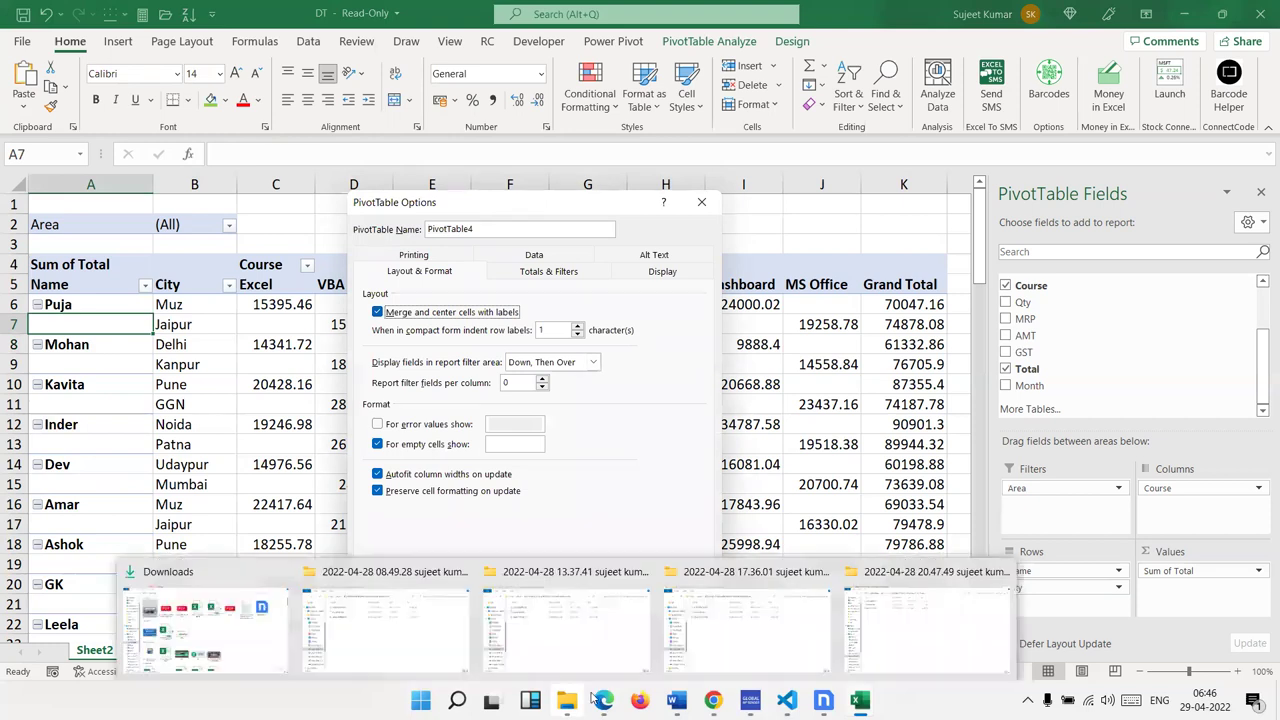
pyautogui.moveTo(787, 700)
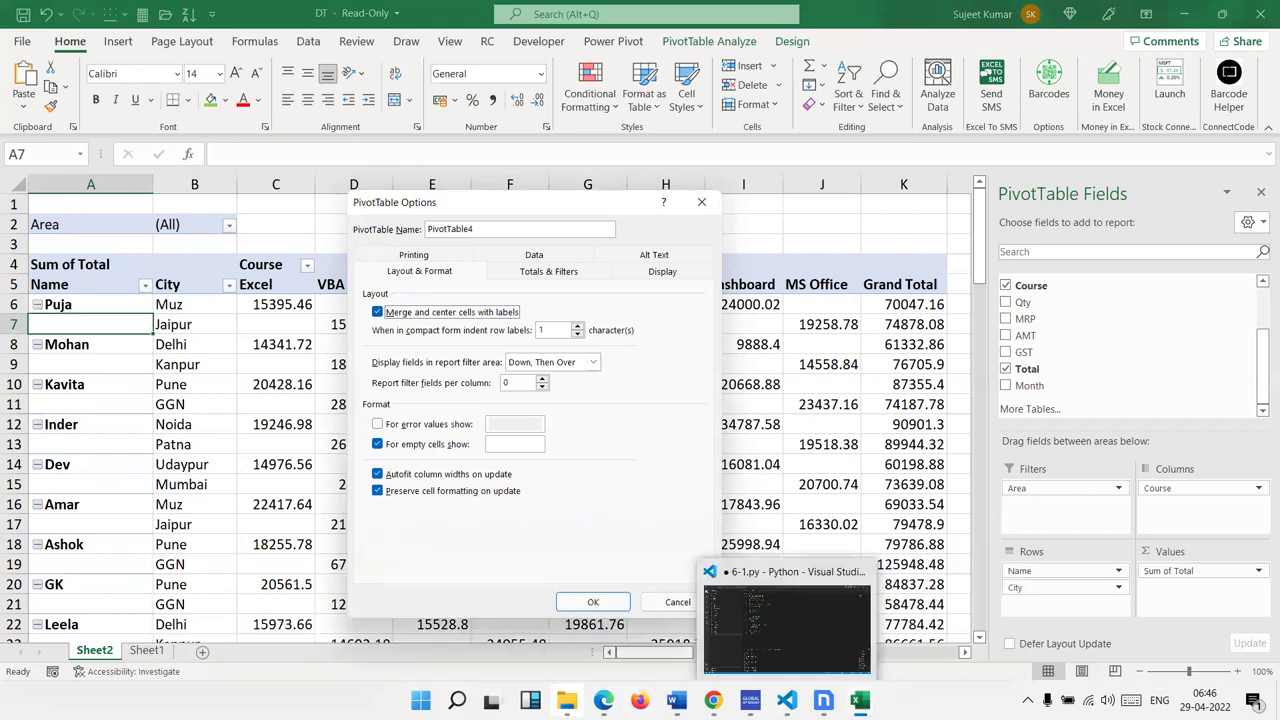
pyautogui.click(607, 605)
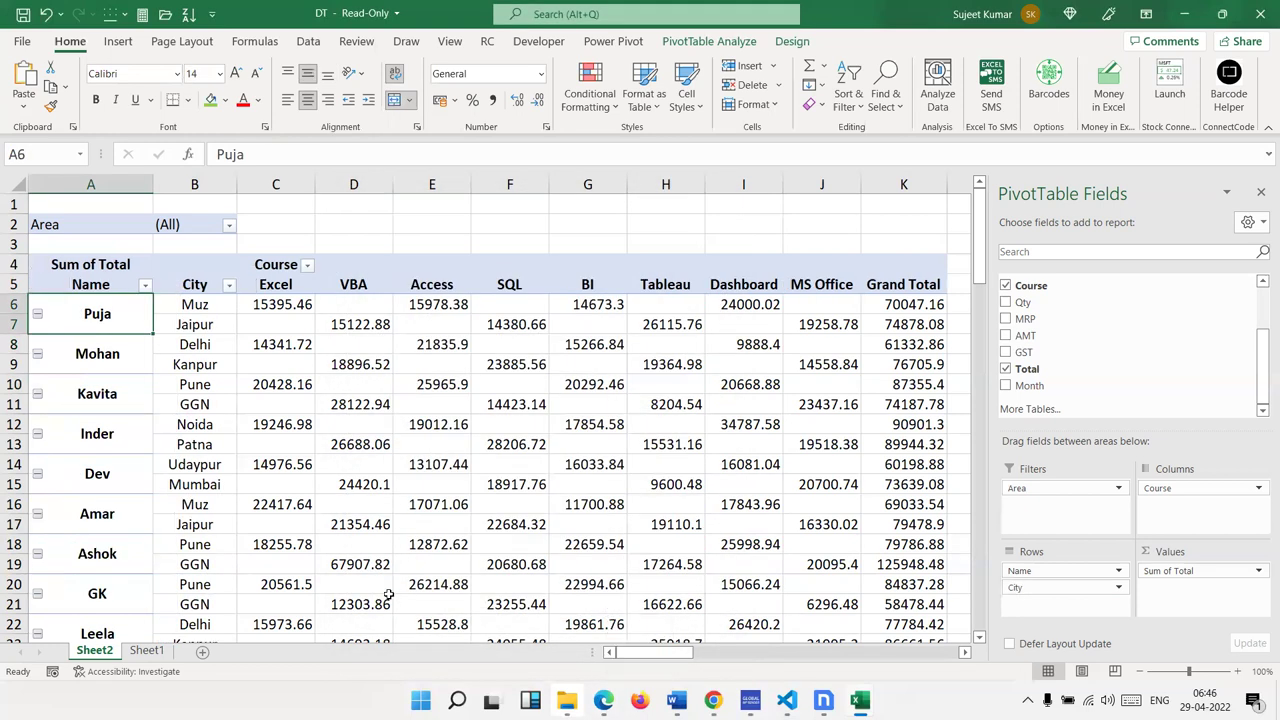
# Collapse and re-expand Puja, then turn off the +/- Buttons beside the names
pyautogui.click(37, 314)
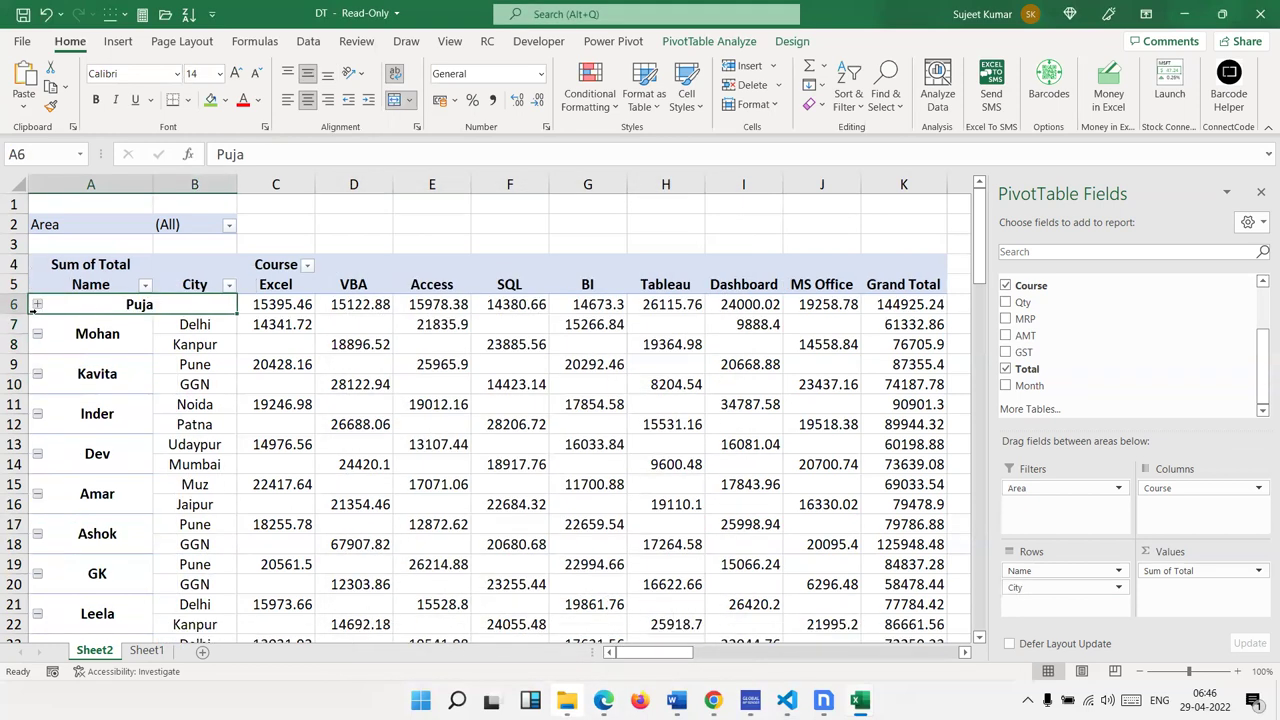
pyautogui.click(37, 305)
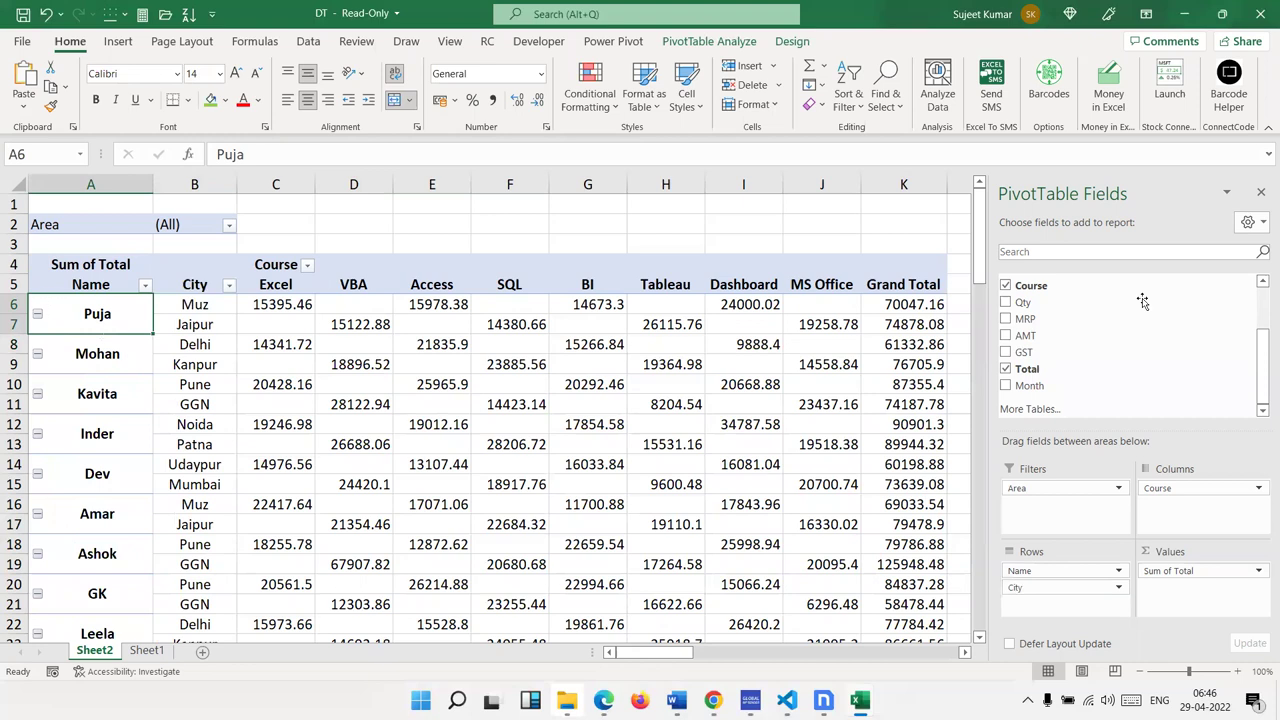
pyautogui.click(749, 44)
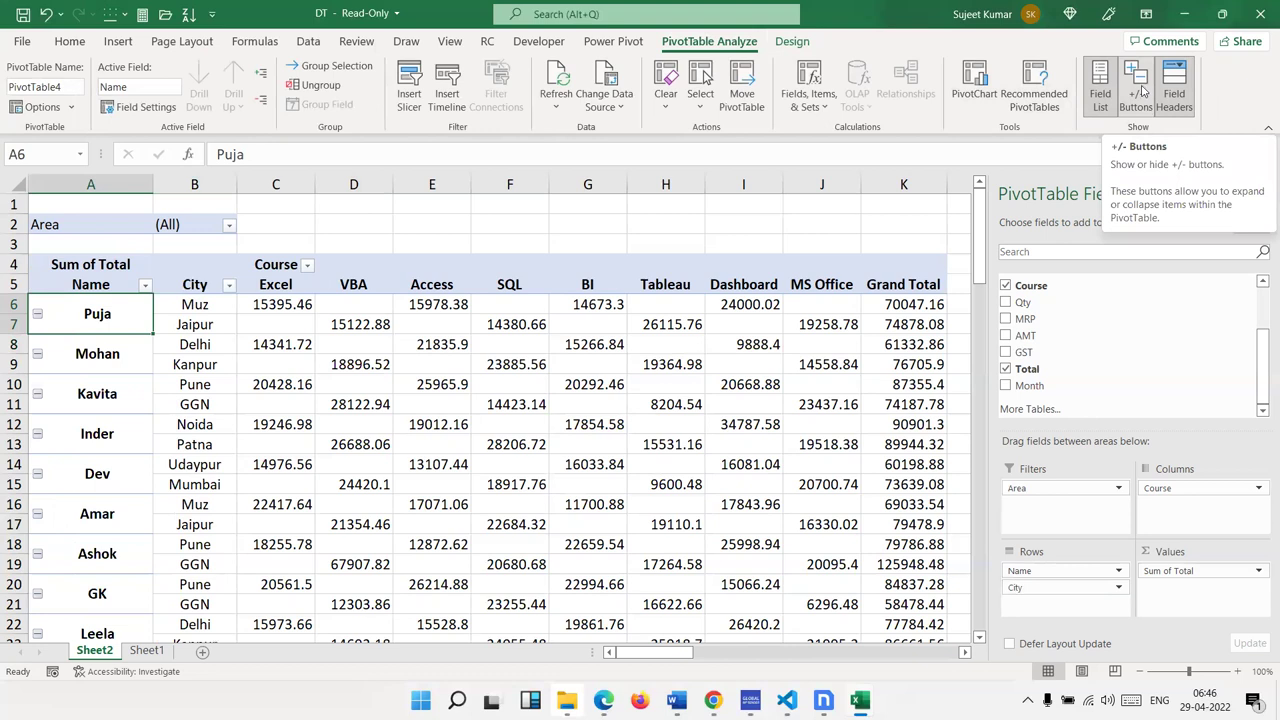
pyautogui.click(1142, 91)
pyautogui.click(1142, 91)
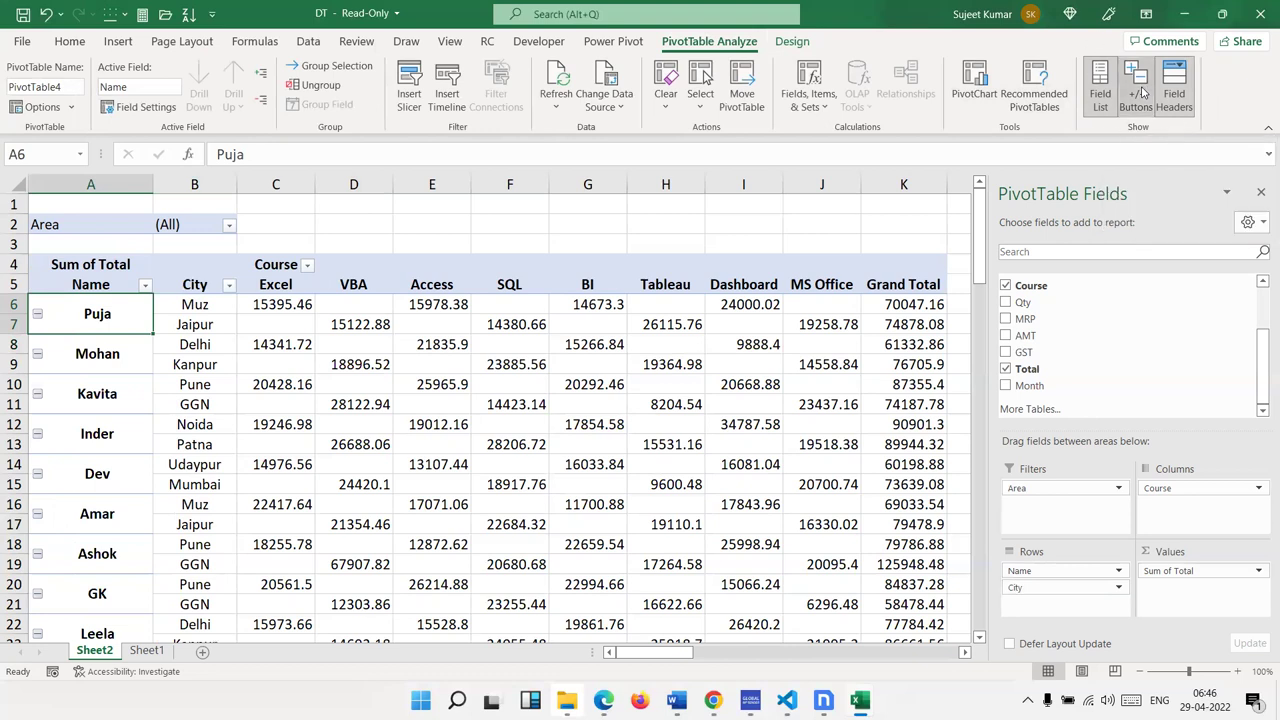
pyautogui.click(854, 404)
pyautogui.scroll(-10, 854, 403)
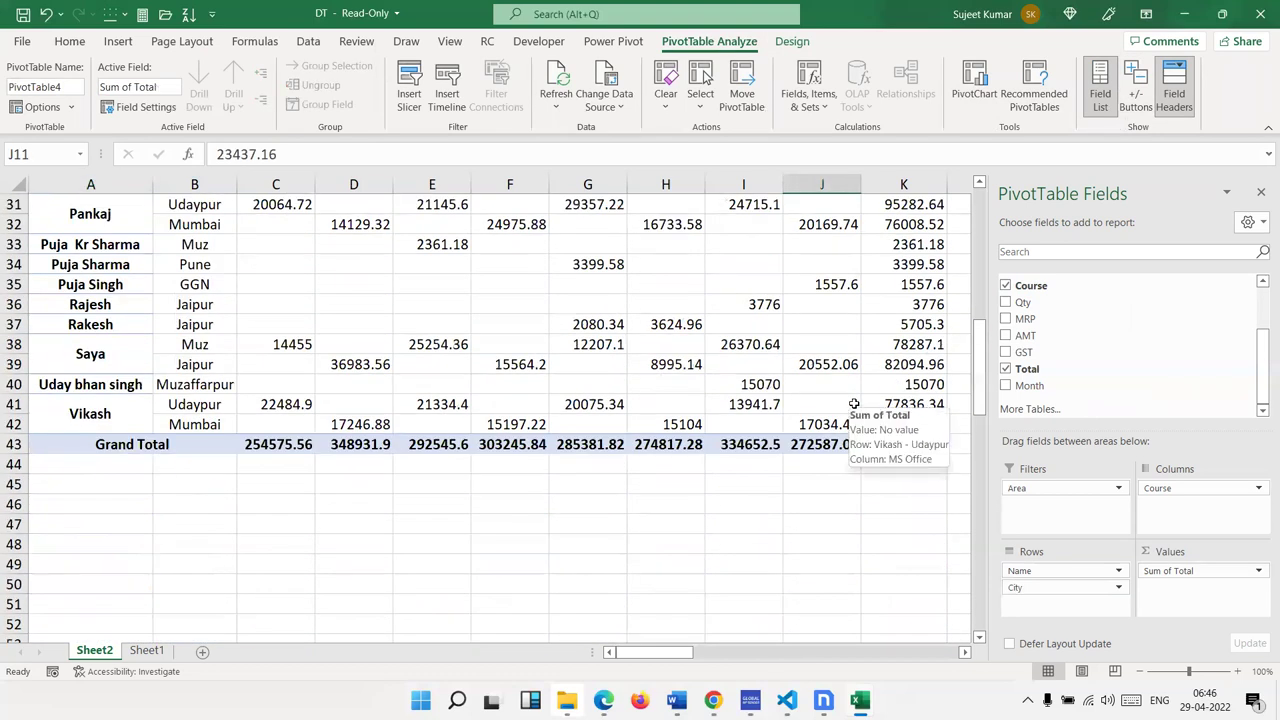
pyautogui.scroll(10, 860, 400)
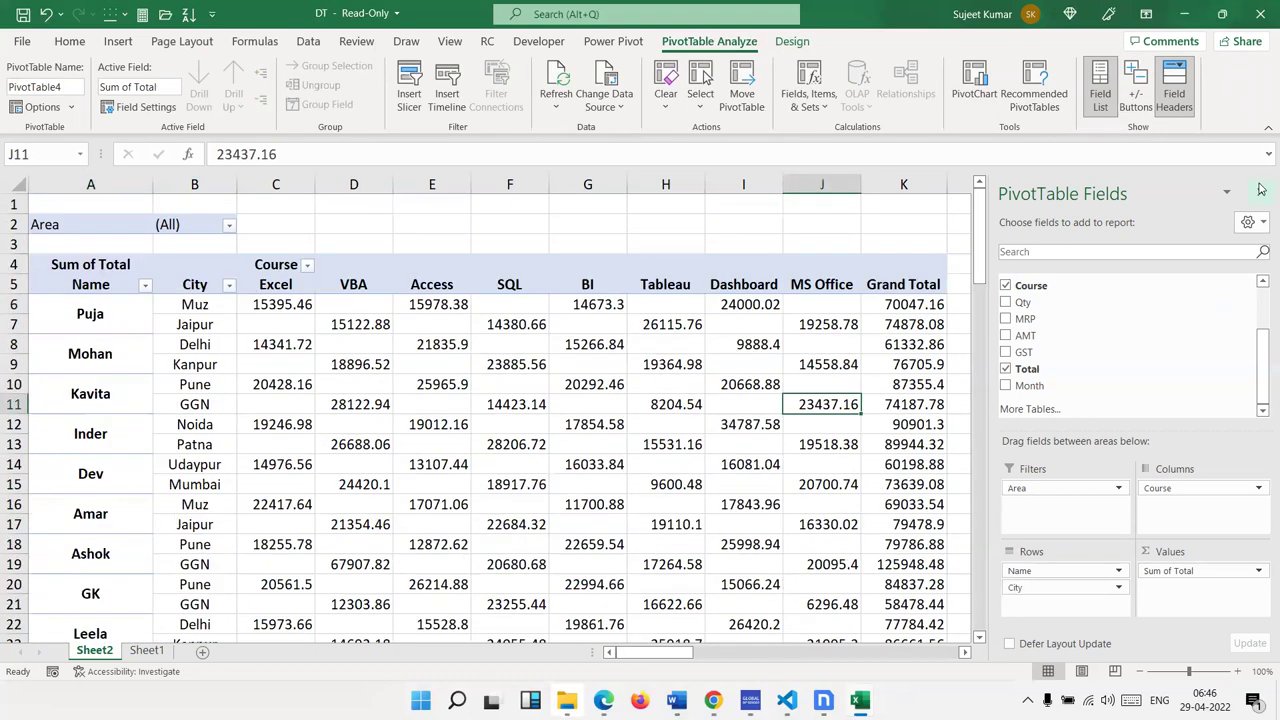
pyautogui.click(1260, 190)
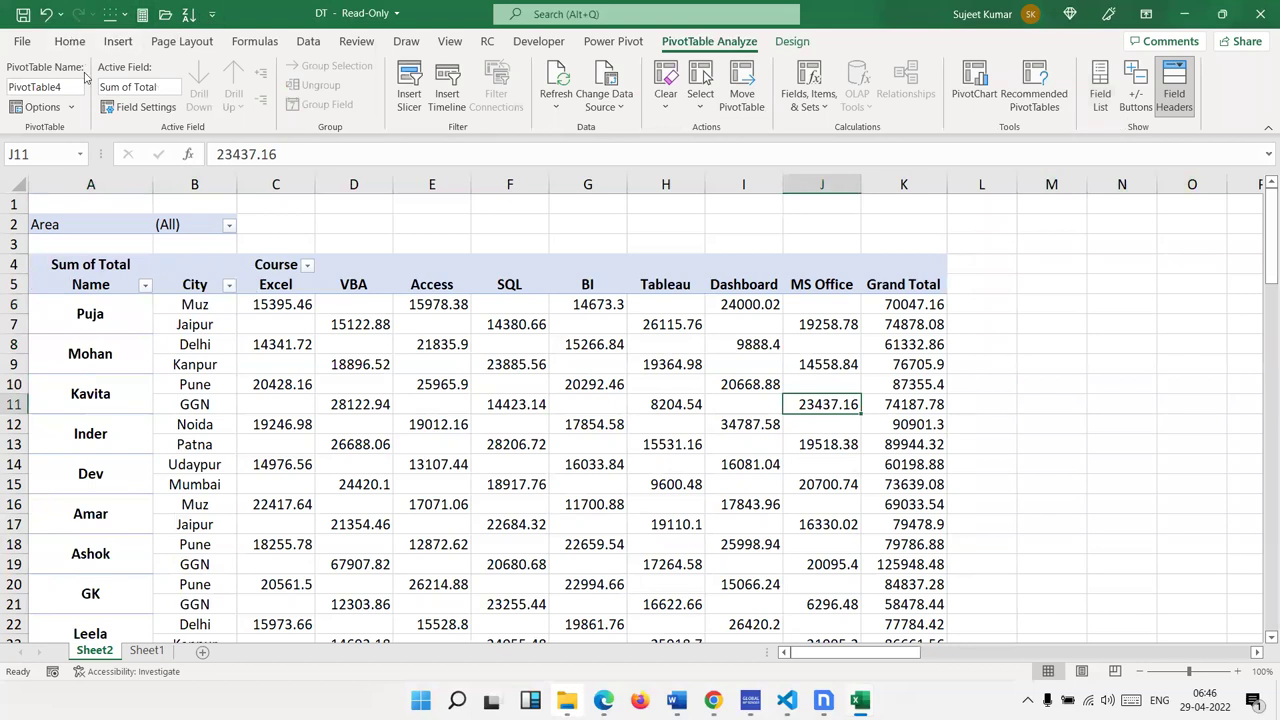
pyautogui.click(70, 41)
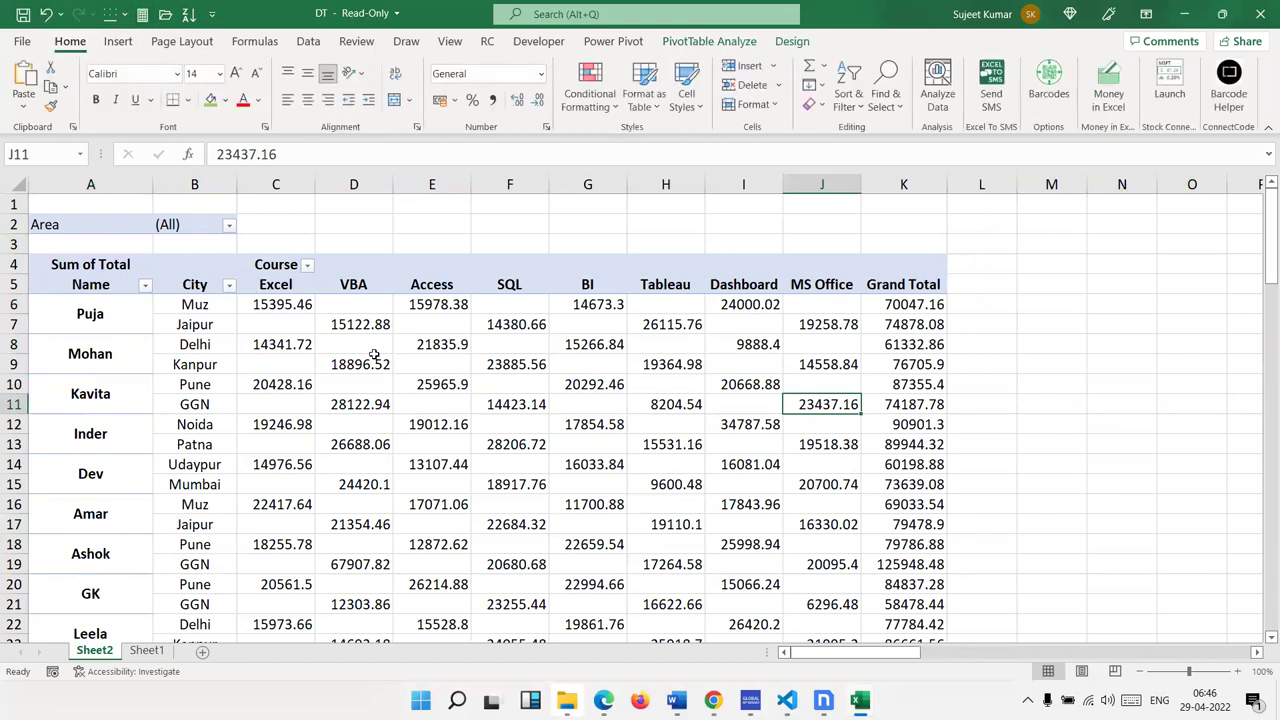
pyautogui.click(229, 229)
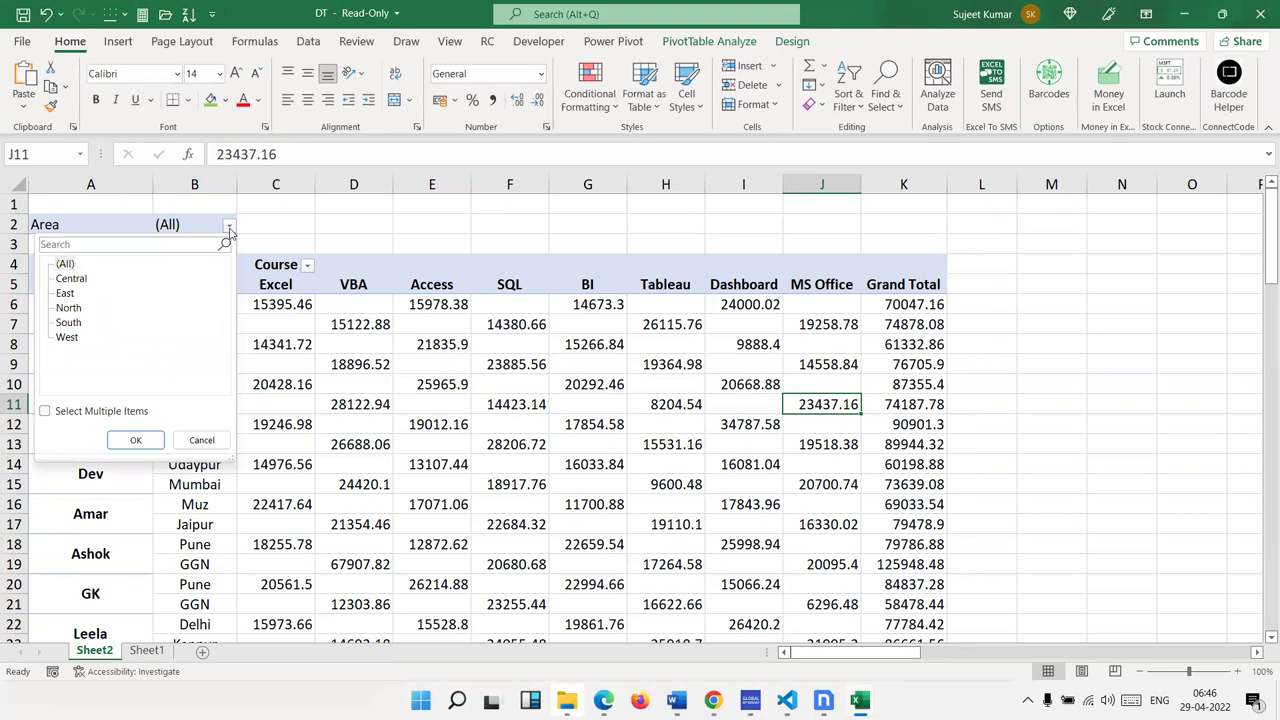
pyautogui.click(229, 229)
pyautogui.click(229, 229)
pyautogui.click(229, 229)
pyautogui.click(229, 229)
pyautogui.click(229, 229)
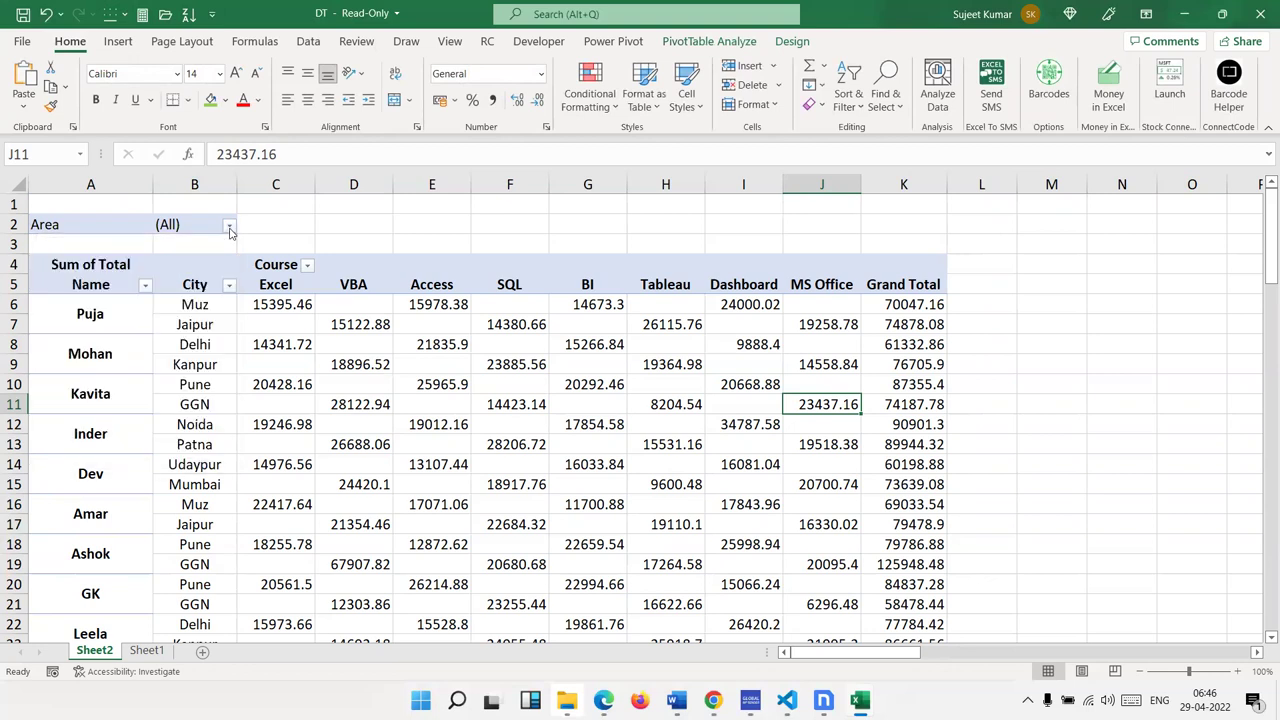
pyautogui.click(490, 405)
pyautogui.click(738, 42)
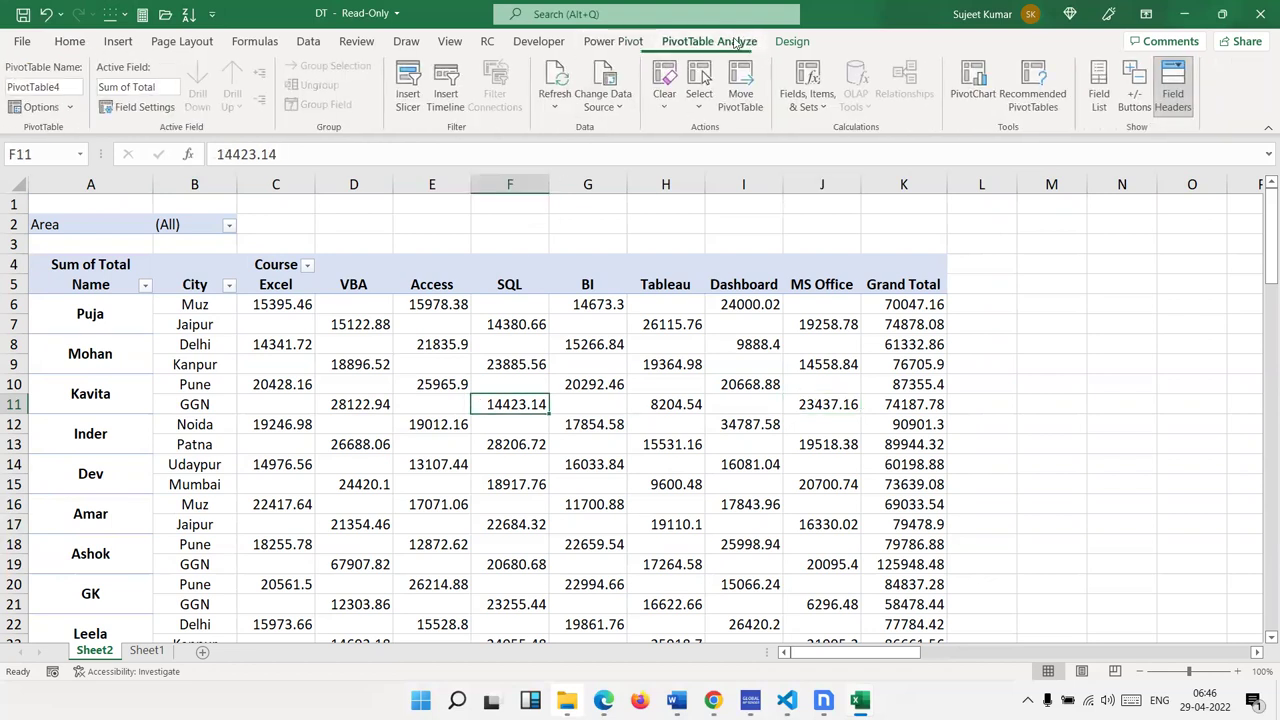
# Insert an Area slicer for the pivot table and move it onto the sheet
pyautogui.click(420, 105)
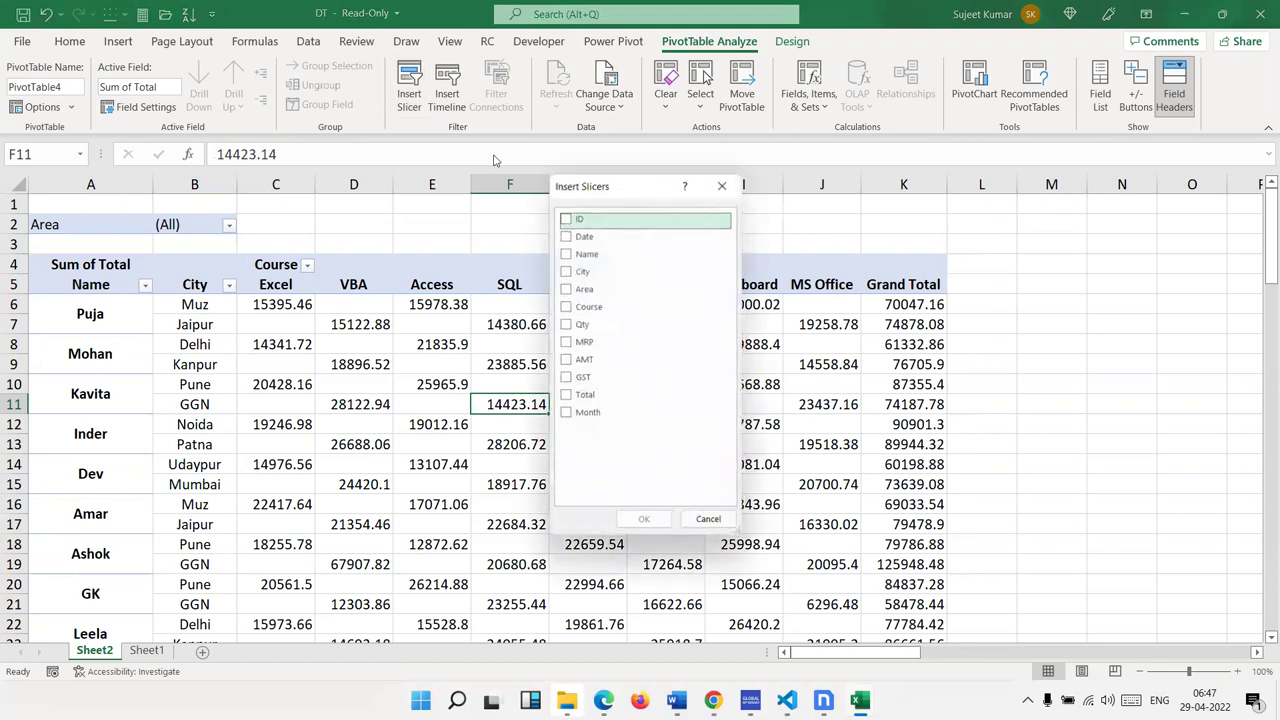
pyautogui.click(582, 292)
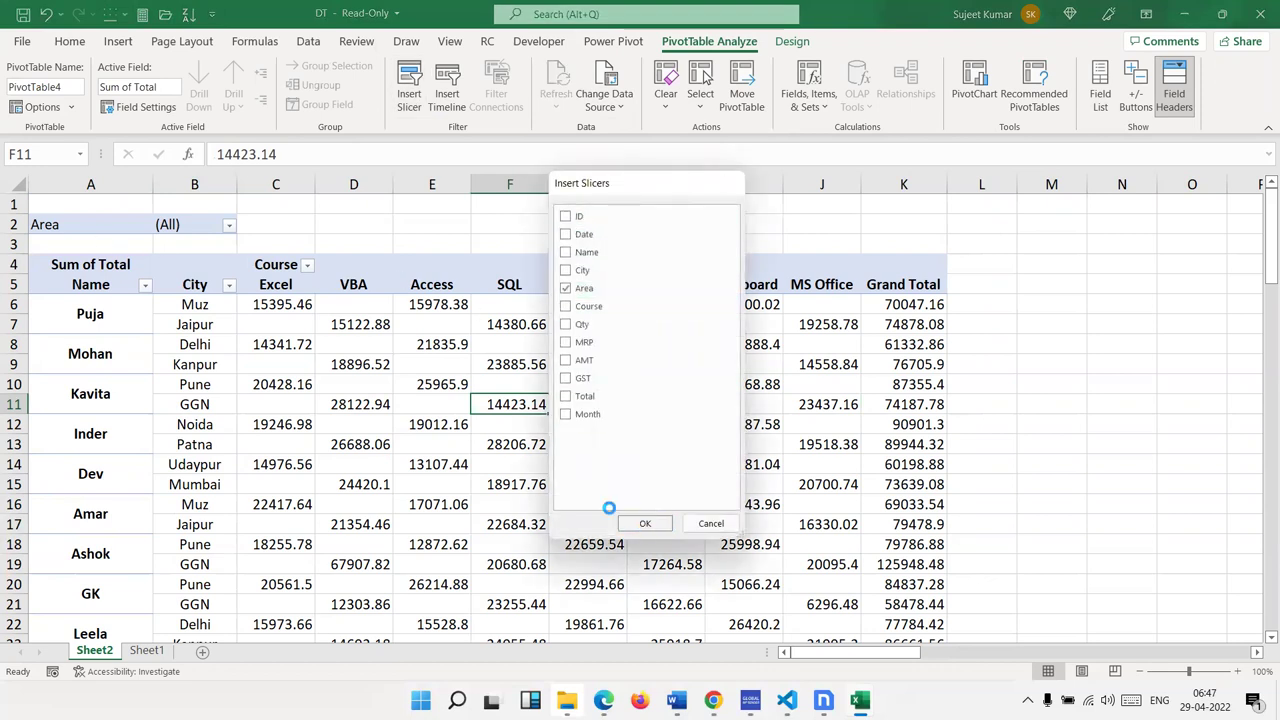
pyautogui.click(645, 523)
pyautogui.moveTo(650, 325)
pyautogui.mouseDown()
pyautogui.moveTo(565, 198)
pyautogui.moveTo(292, 208)
pyautogui.mouseUp()
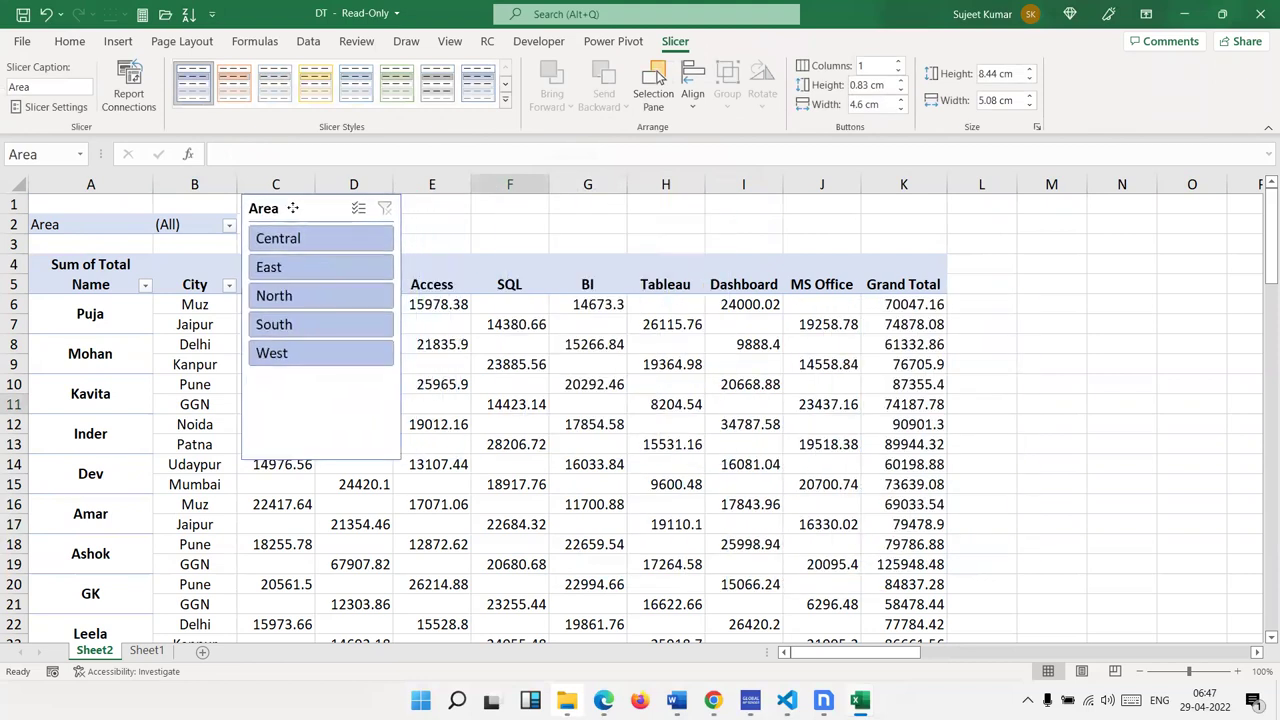
# Make the Area slicer wide and short with 5 columns, placed above the table
pyautogui.moveTo(411, 358)
pyautogui.mouseDown()
pyautogui.moveTo(414, 265)
pyautogui.moveTo(782, 229)
pyautogui.mouseUp()
pyautogui.moveTo(507, 264); pyautogui.dragTo(508, 257)
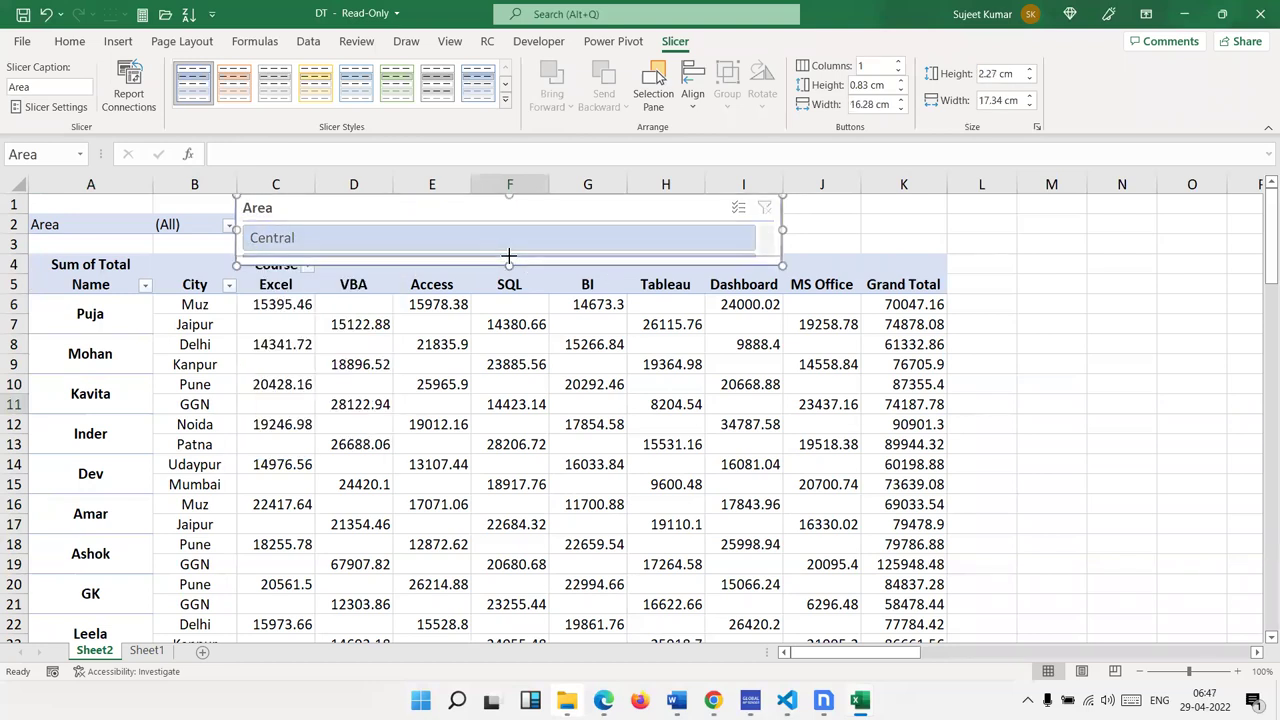
pyautogui.click(899, 61)
pyautogui.click(899, 61)
pyautogui.click(899, 61)
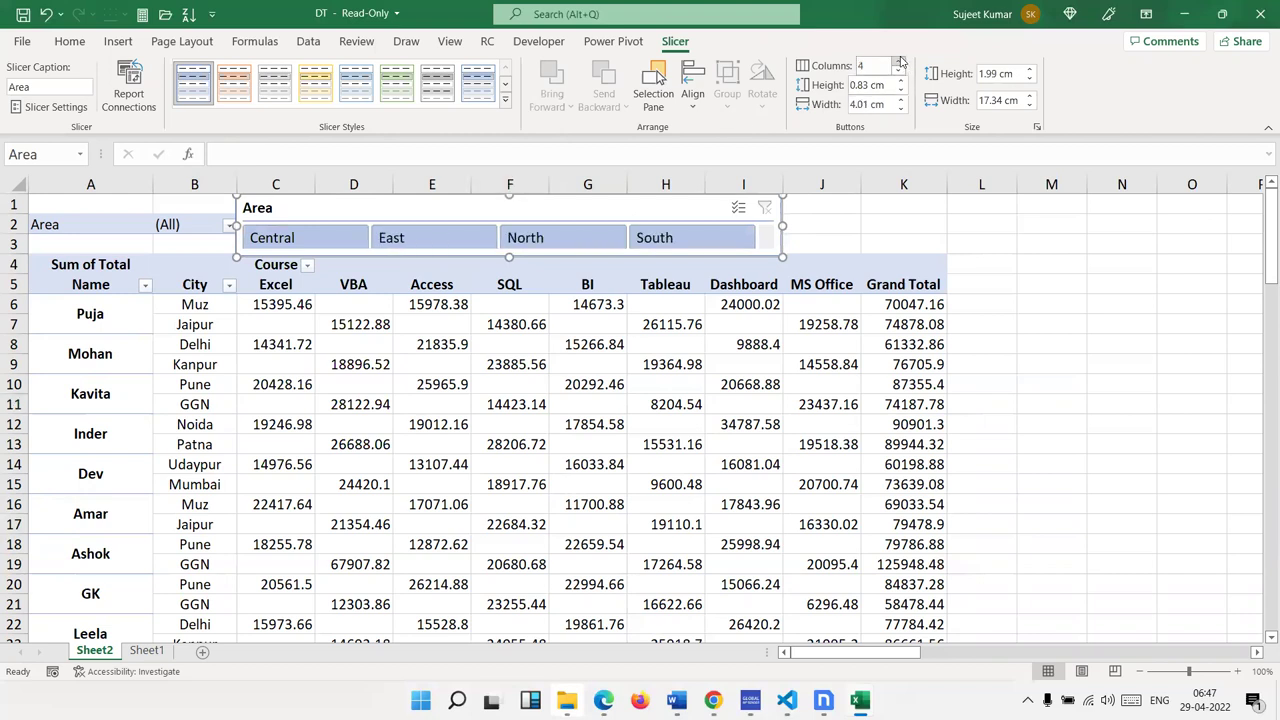
pyautogui.click(899, 61)
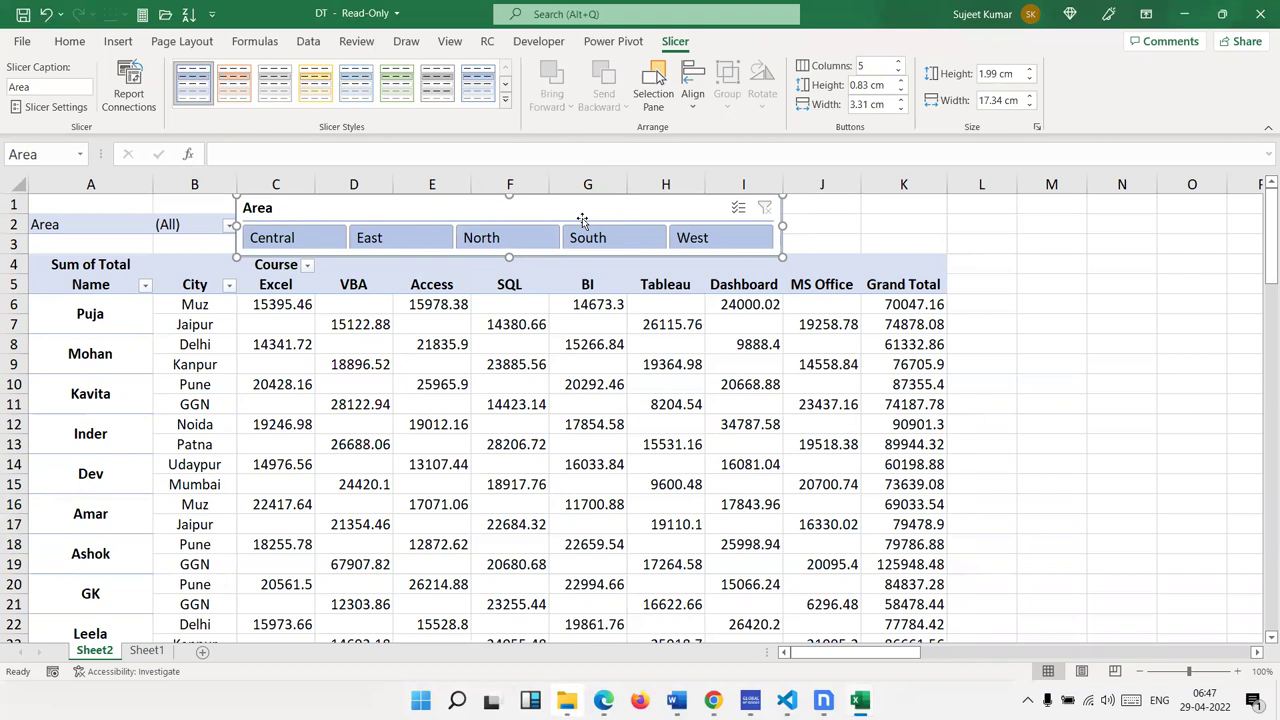
pyautogui.moveTo(570, 218); pyautogui.dragTo(575, 207)
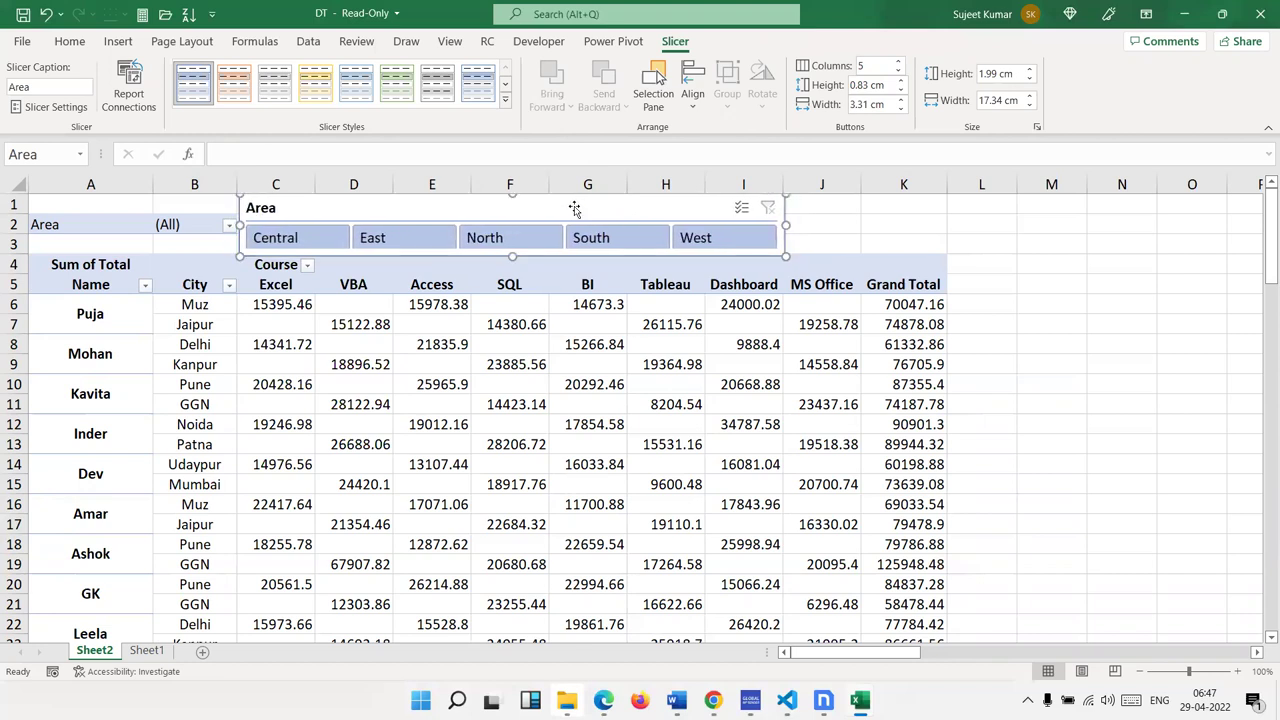
pyautogui.click(891, 229)
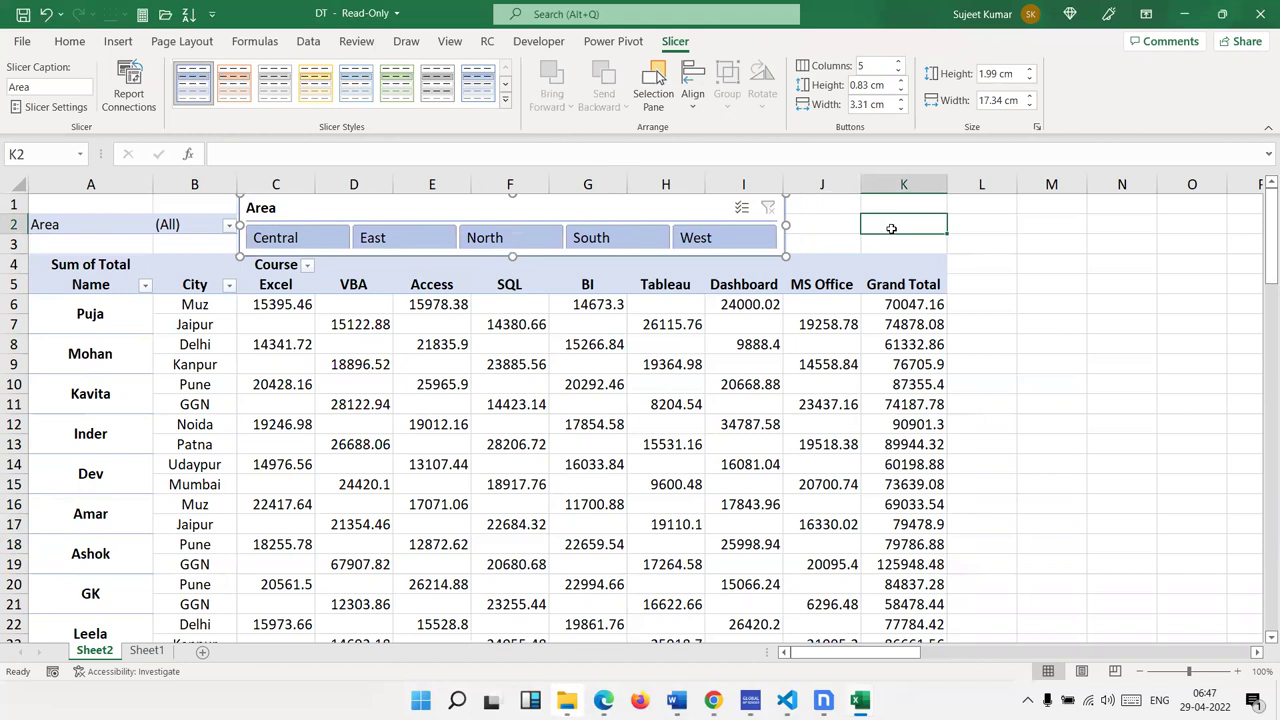
pyautogui.click(410, 244)
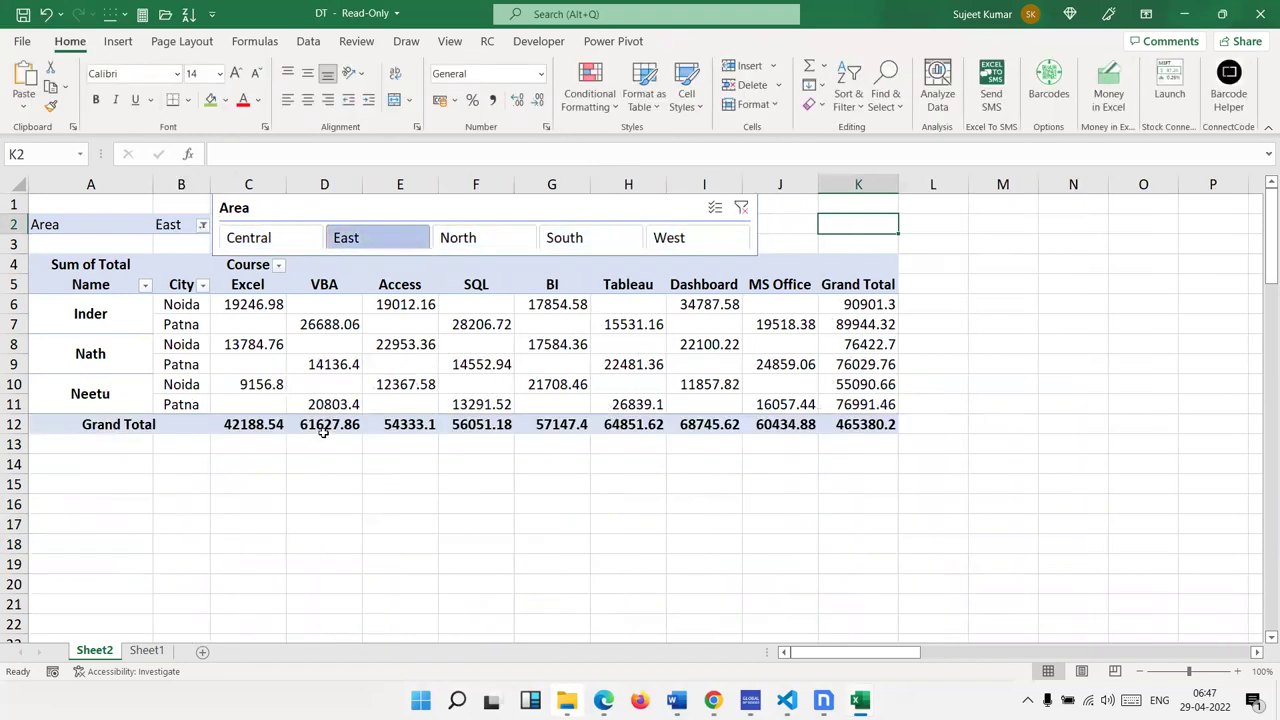
pyautogui.click(478, 246)
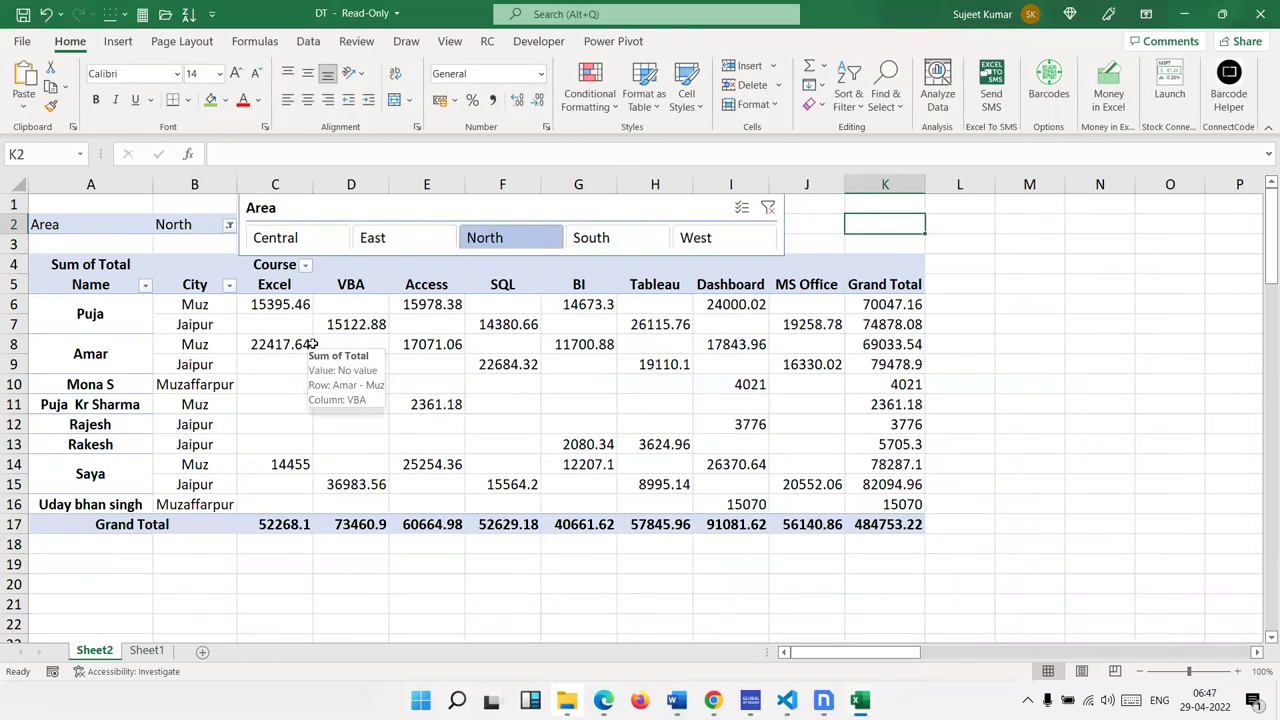
pyautogui.click(576, 248)
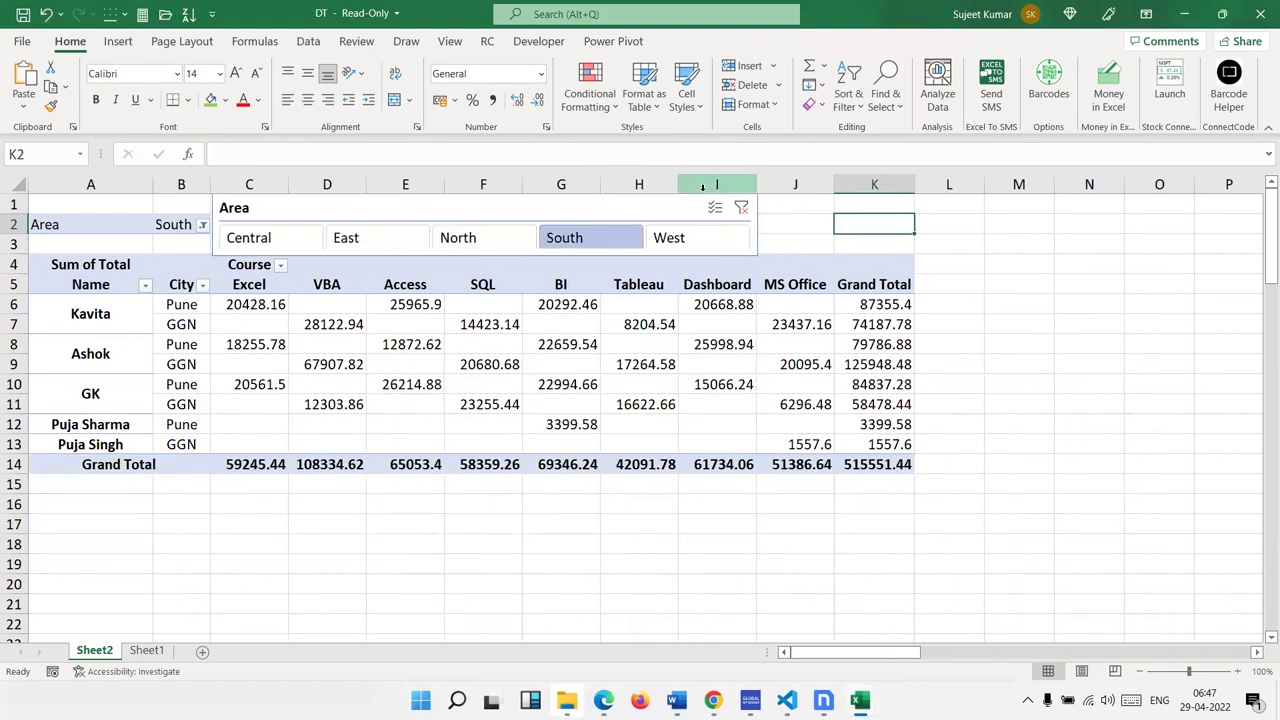
pyautogui.click(702, 238)
pyautogui.click(282, 238)
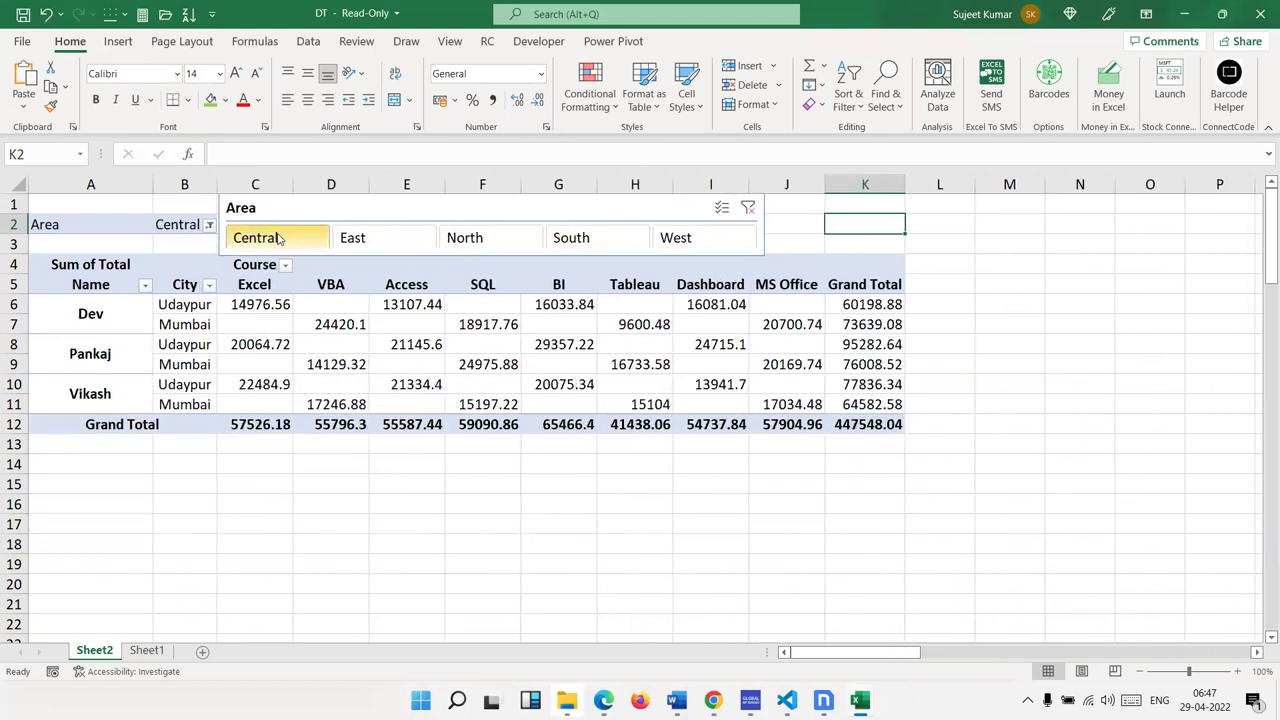
pyautogui.click(660, 238)
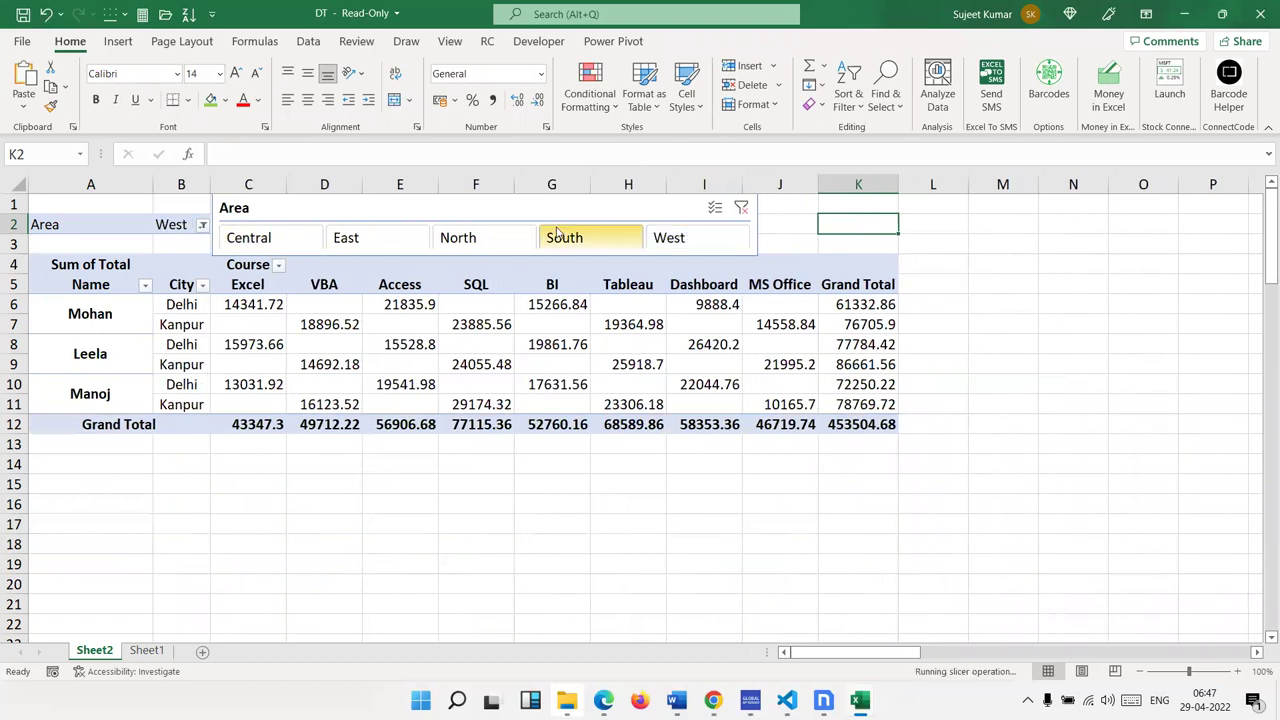
pyautogui.click(563, 236)
pyautogui.click(502, 237)
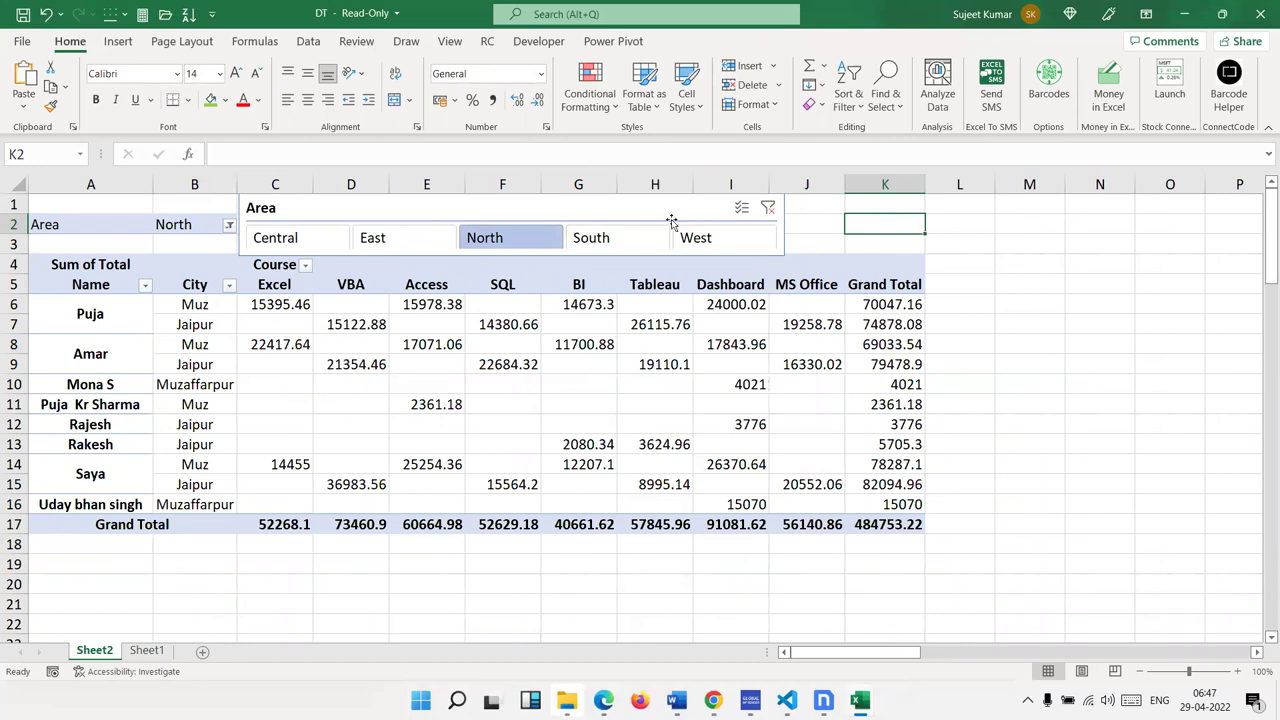
pyautogui.click(767, 208)
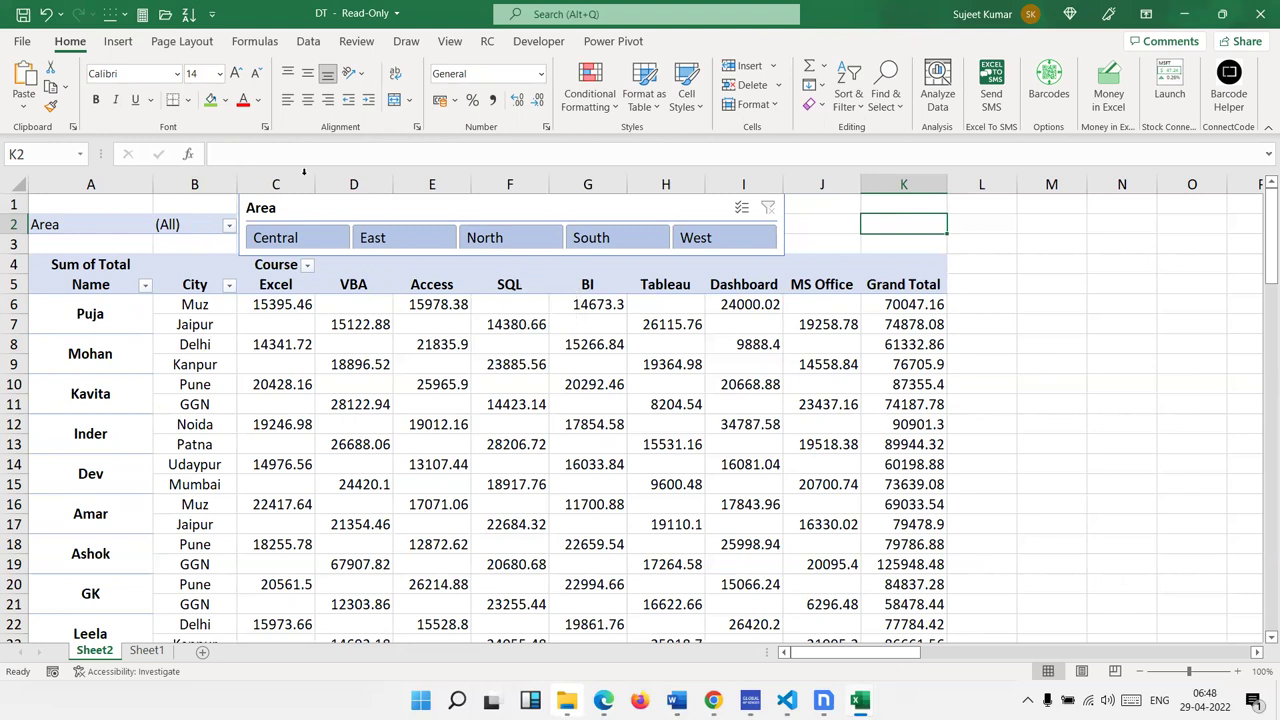
pyautogui.click(177, 217)
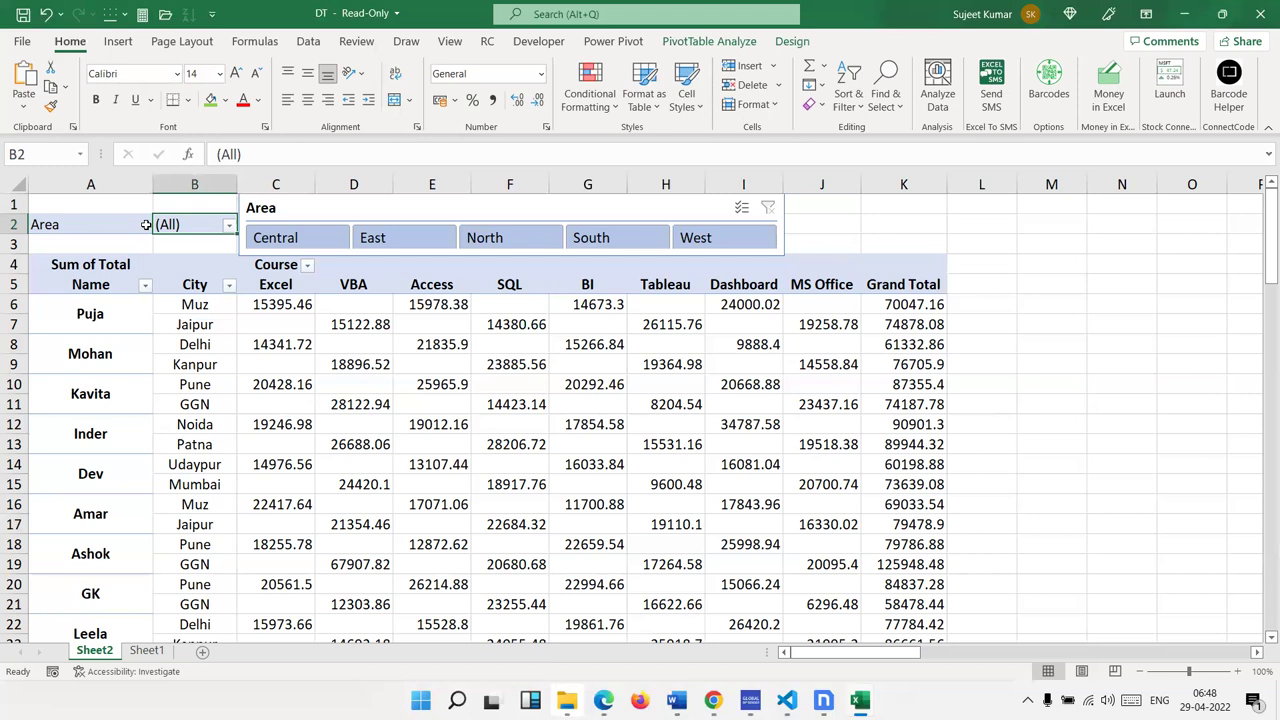
pyautogui.click(617, 482)
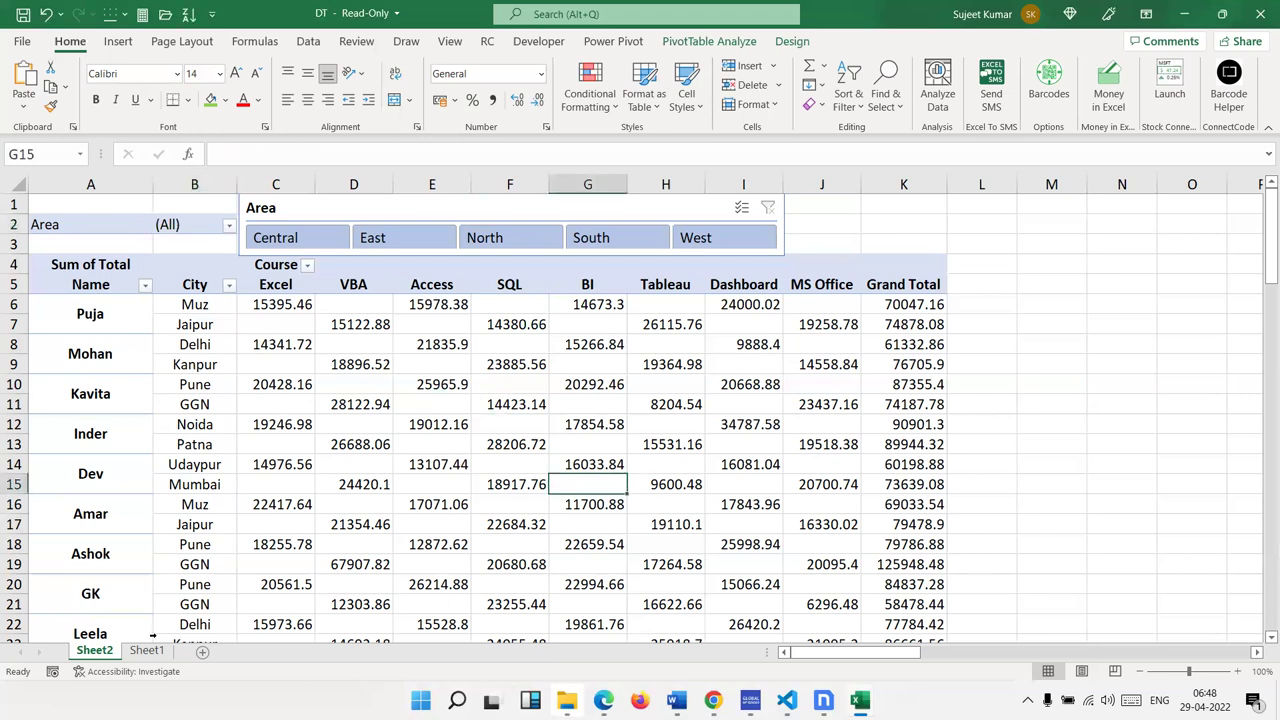
pyautogui.click(568, 320)
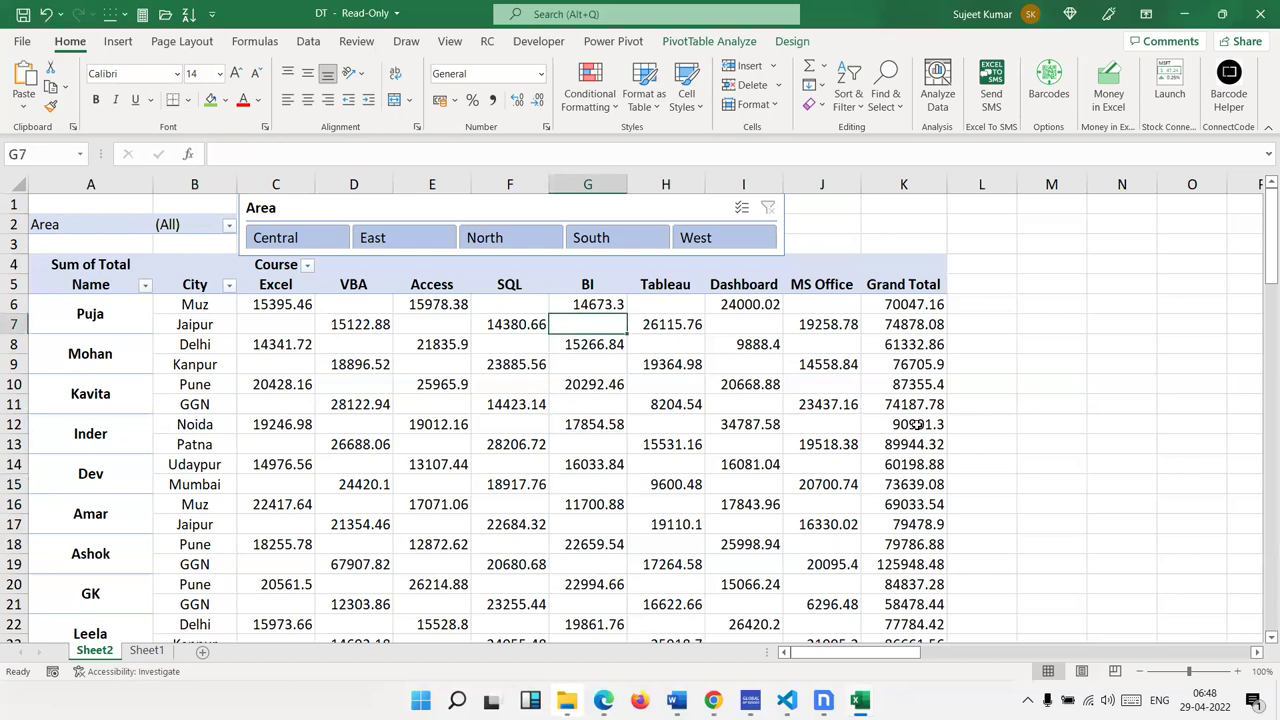
pyautogui.scroll(-20, 915, 424)
pyautogui.scroll(13, 914, 428)
pyautogui.scroll(6, 914, 428)
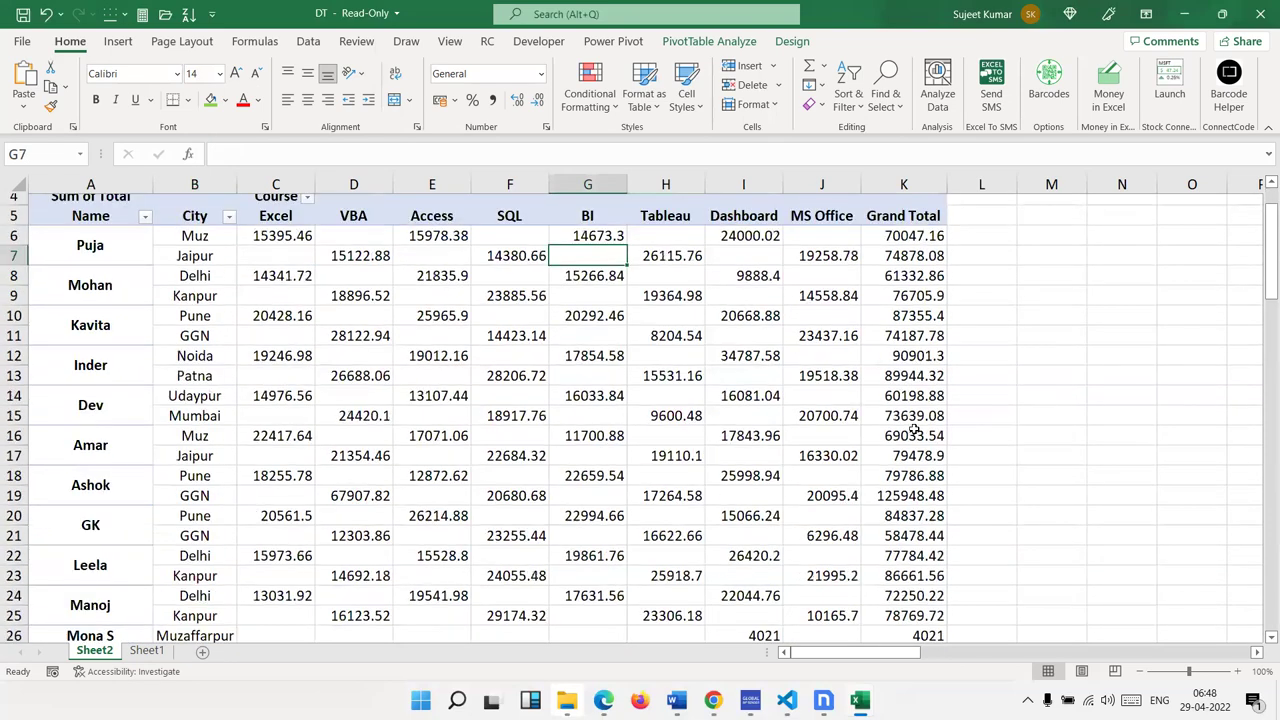
pyautogui.scroll(1, 914, 430)
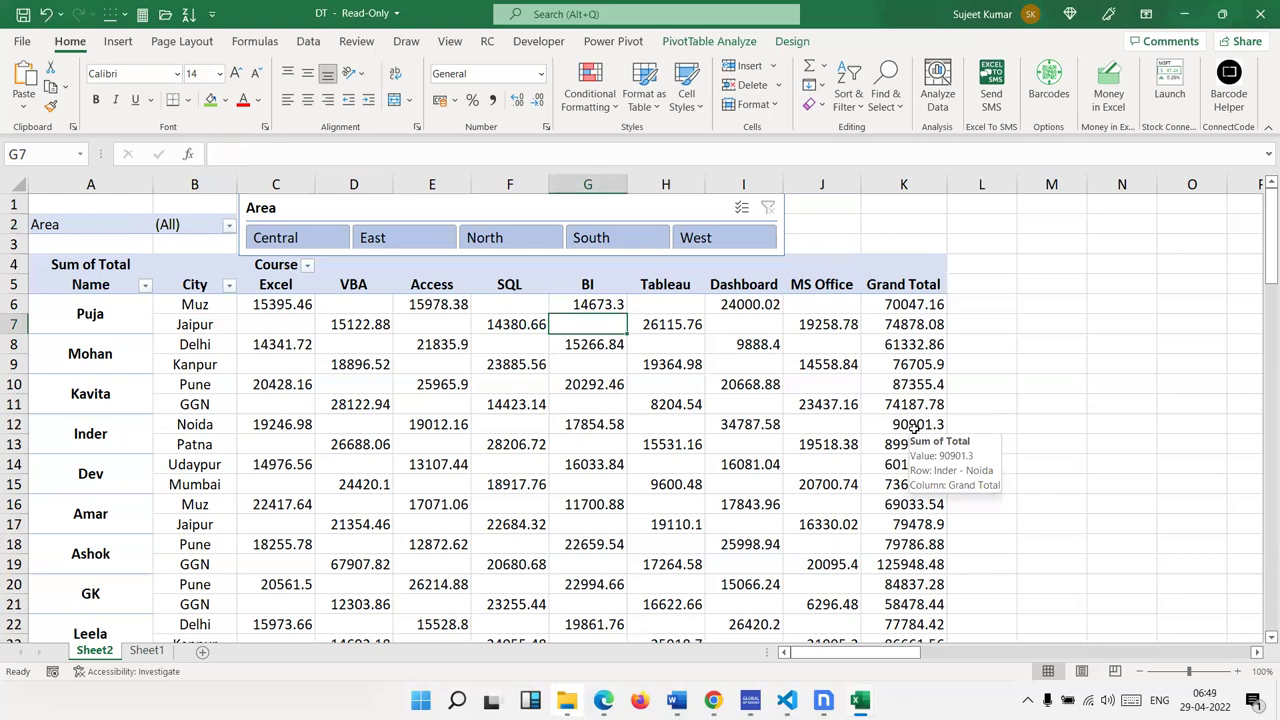
pyautogui.scroll(-2, 980, 480)
pyautogui.scroll(-3, 930, 440)
pyautogui.scroll(-8, 928, 437)
pyautogui.scroll(10, 928, 437)
pyautogui.scroll(4, 600, 400)
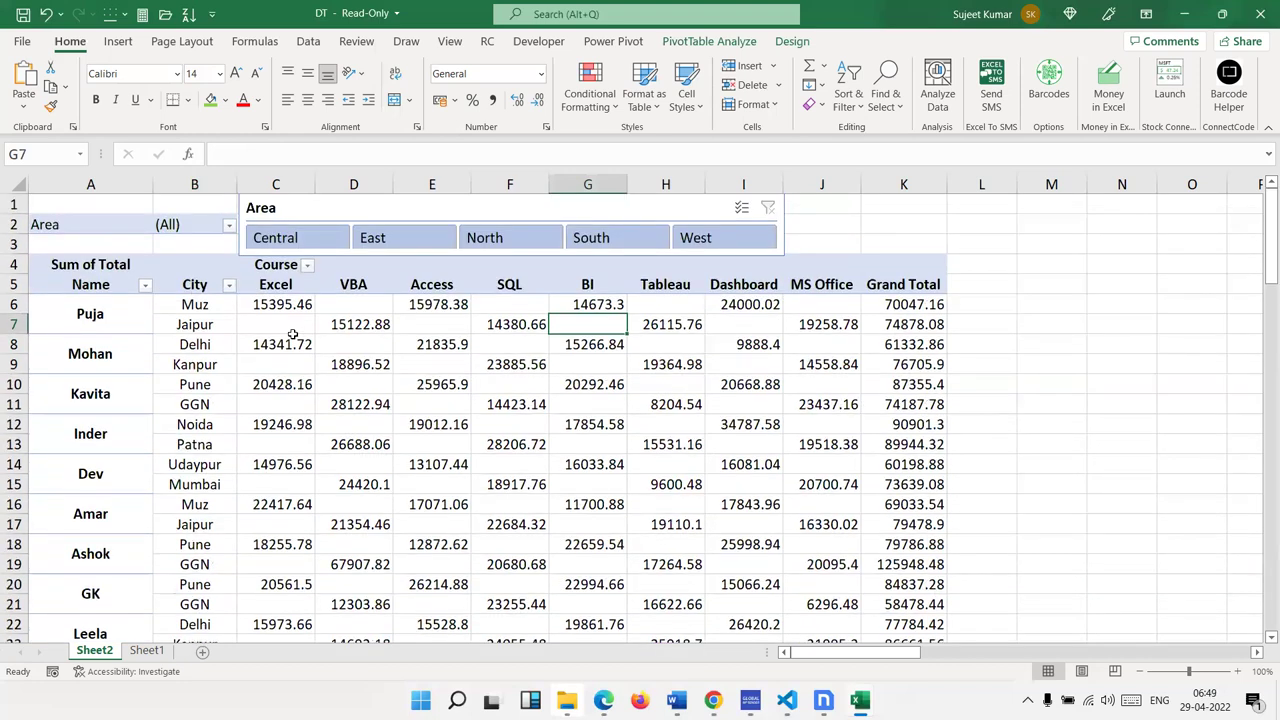
pyautogui.click(292, 330)
pyautogui.click(345, 328)
pyautogui.click(300, 348)
pyautogui.click(354, 406)
pyautogui.click(356, 423)
pyautogui.click(445, 445)
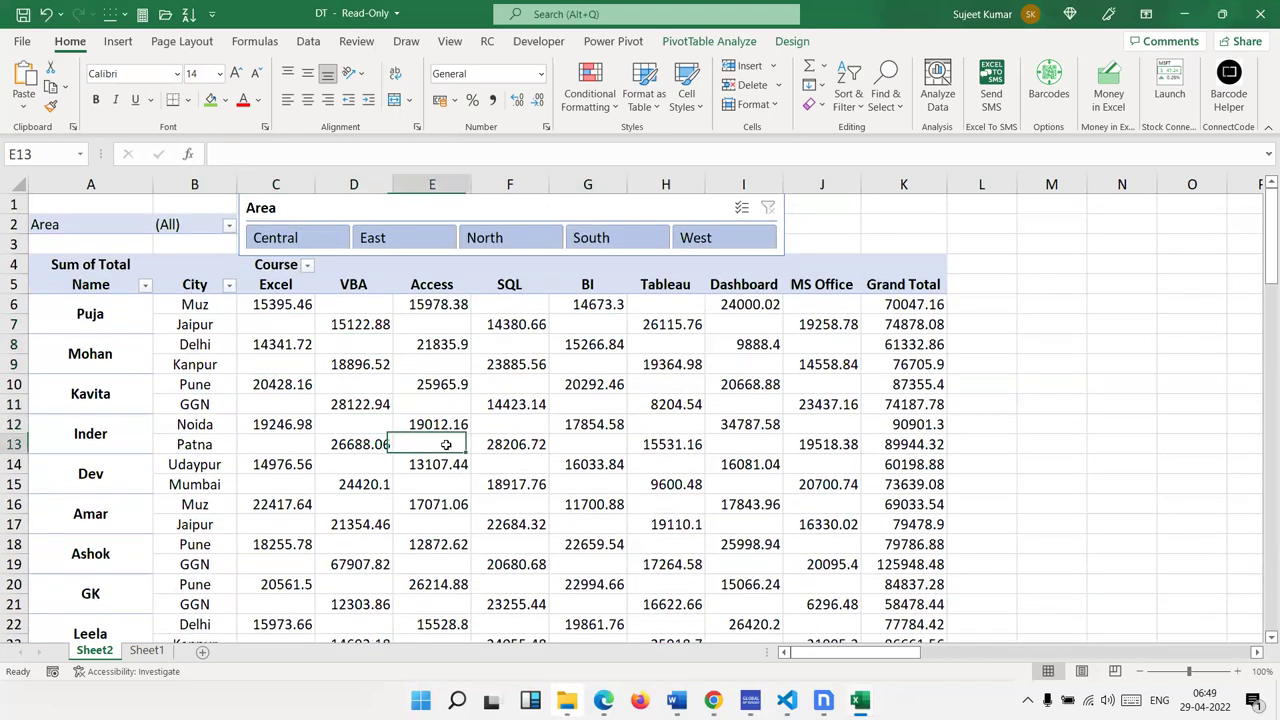
pyautogui.click(533, 465)
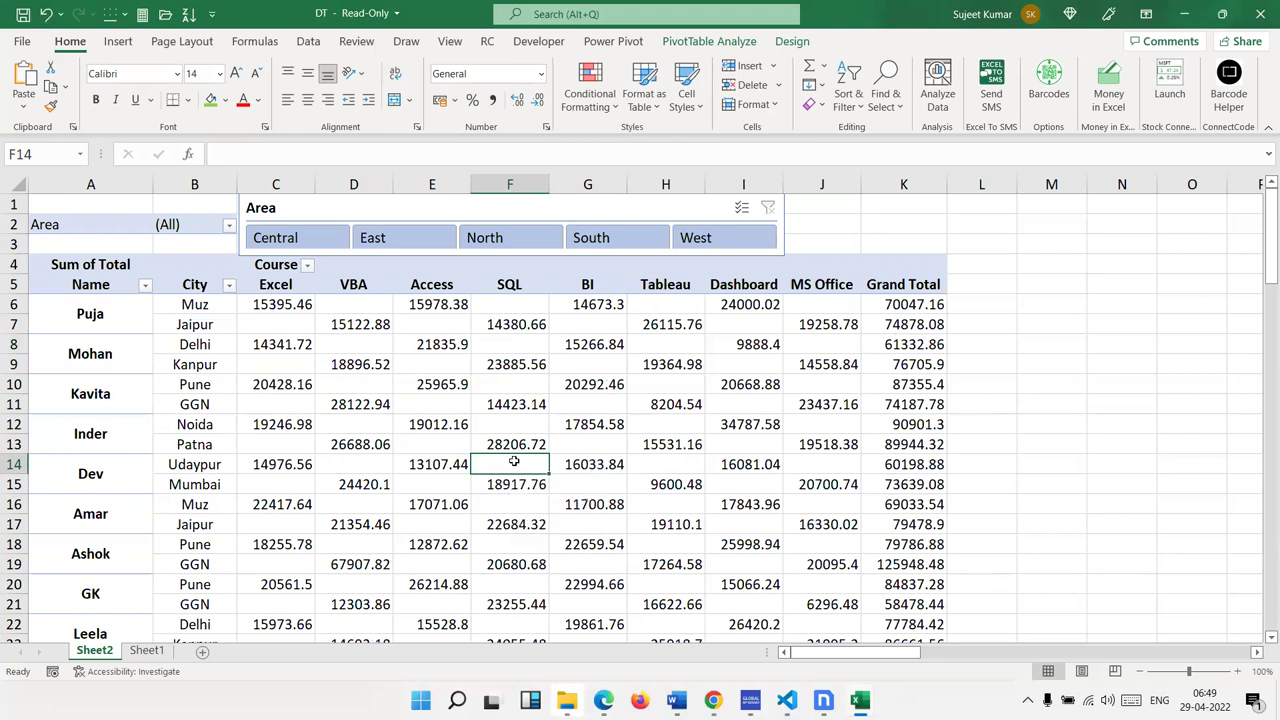
pyautogui.rightClick(513, 461)
pyautogui.click(557, 426)
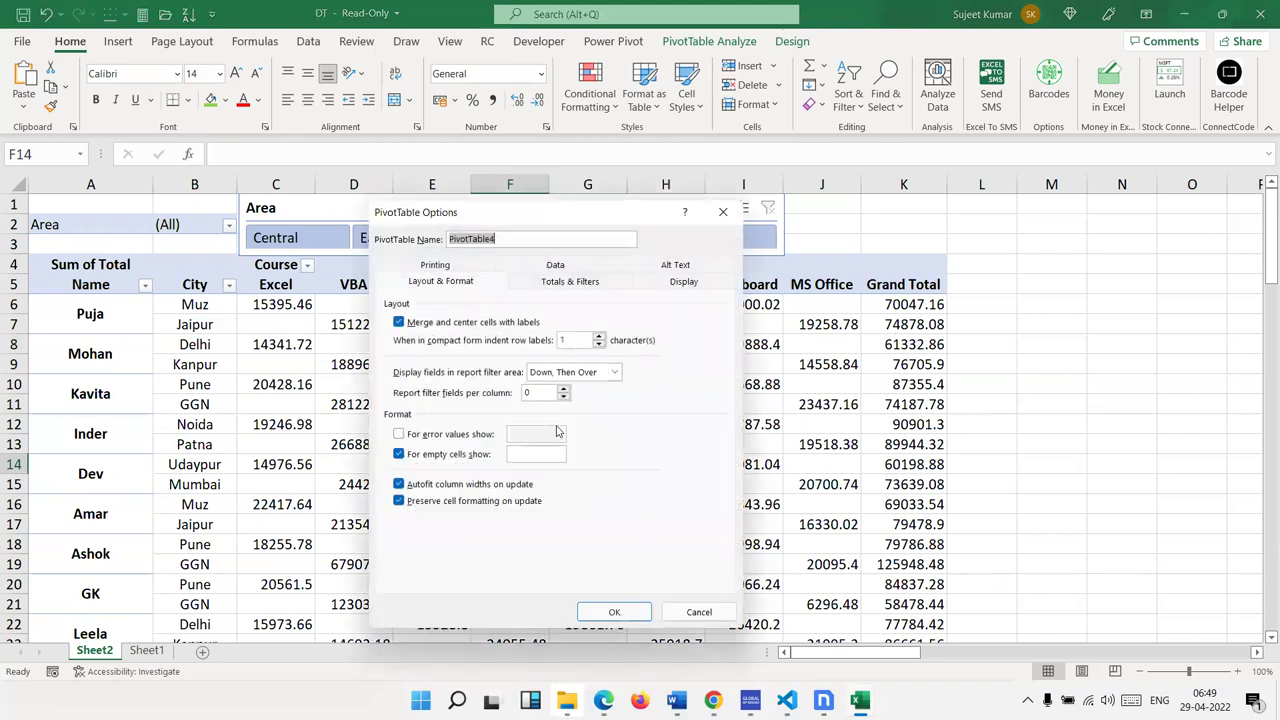
pyautogui.click(524, 452)
pyautogui.write('0')
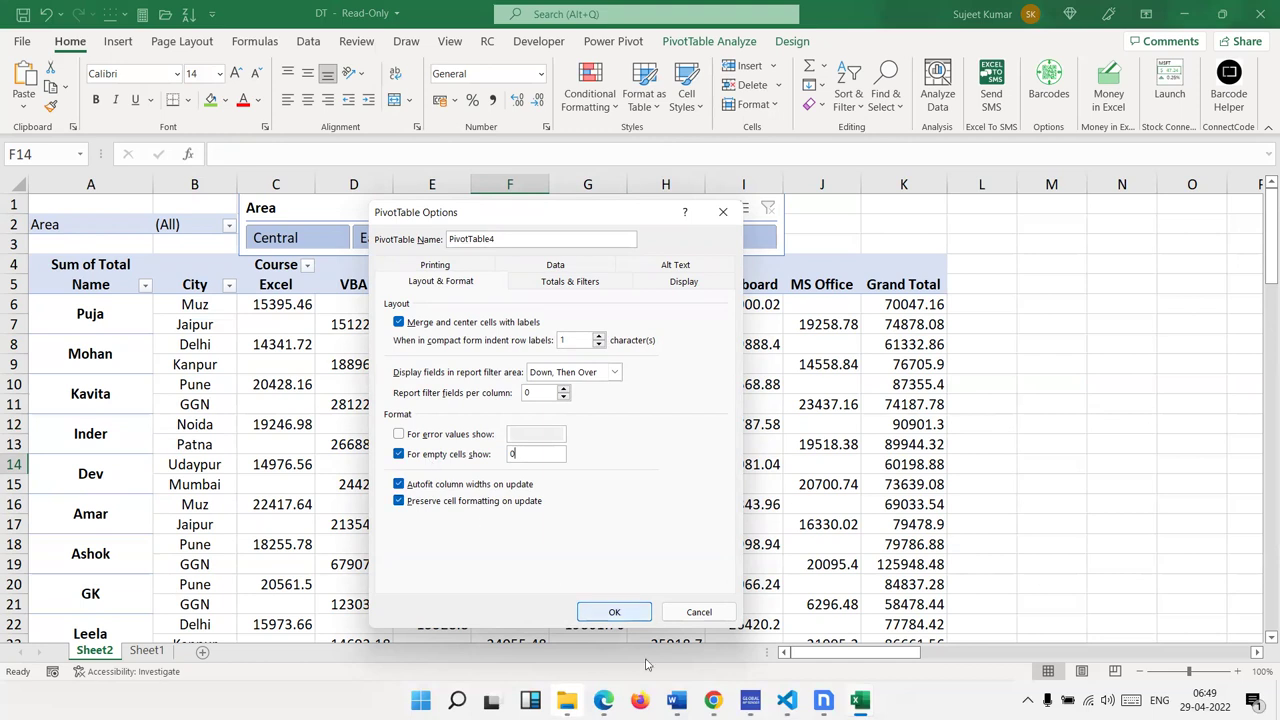
pyautogui.click(614, 611)
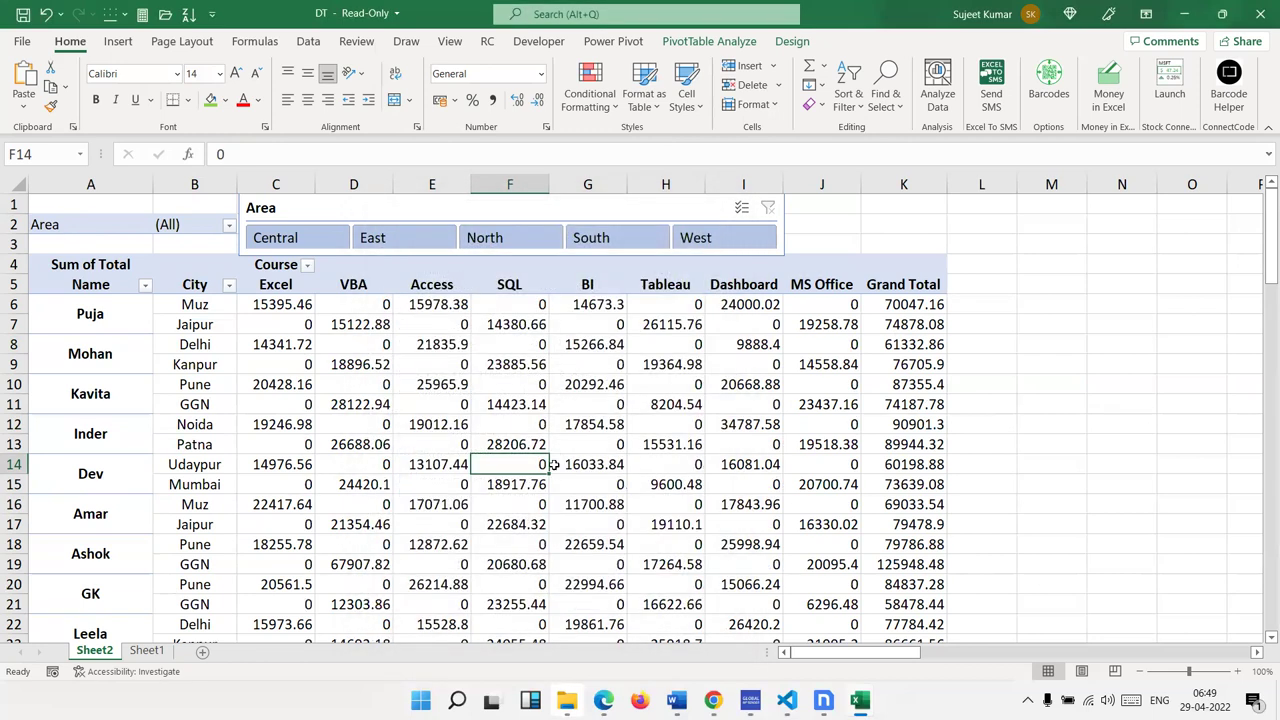
pyautogui.scroll(-3, 553, 450)
pyautogui.scroll(-3, 553, 450)
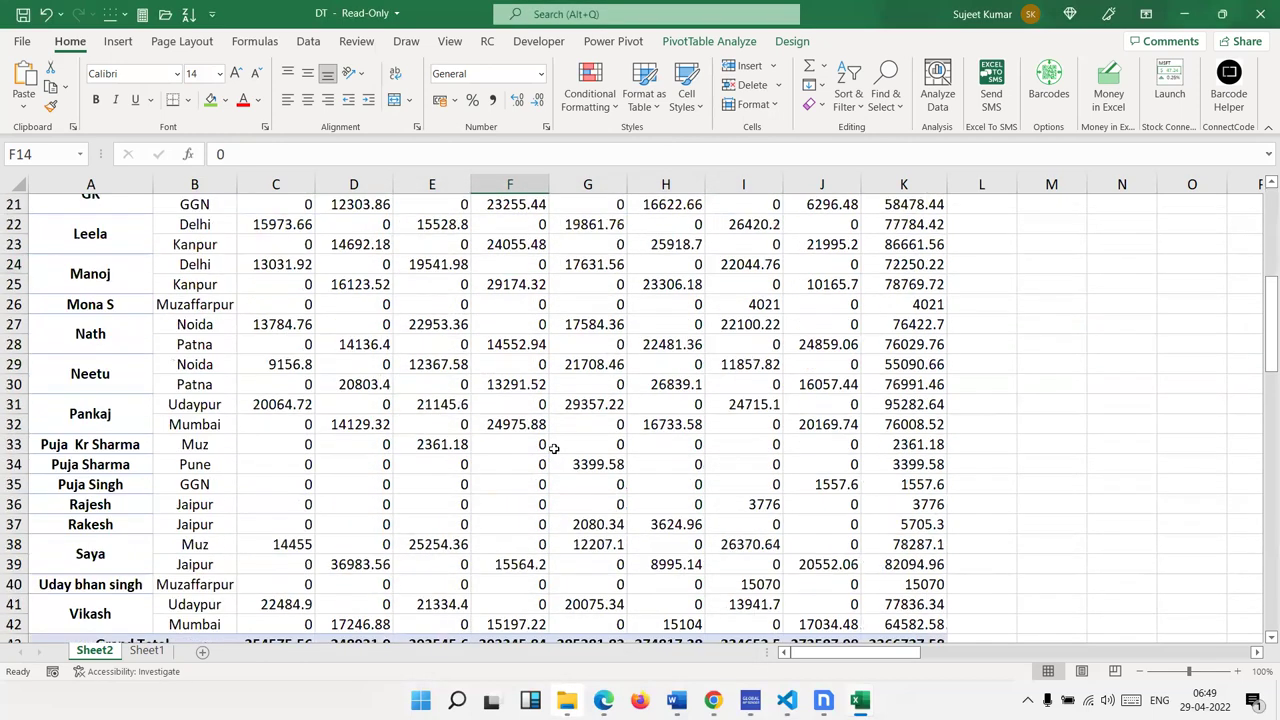
pyautogui.scroll(-3, 553, 450)
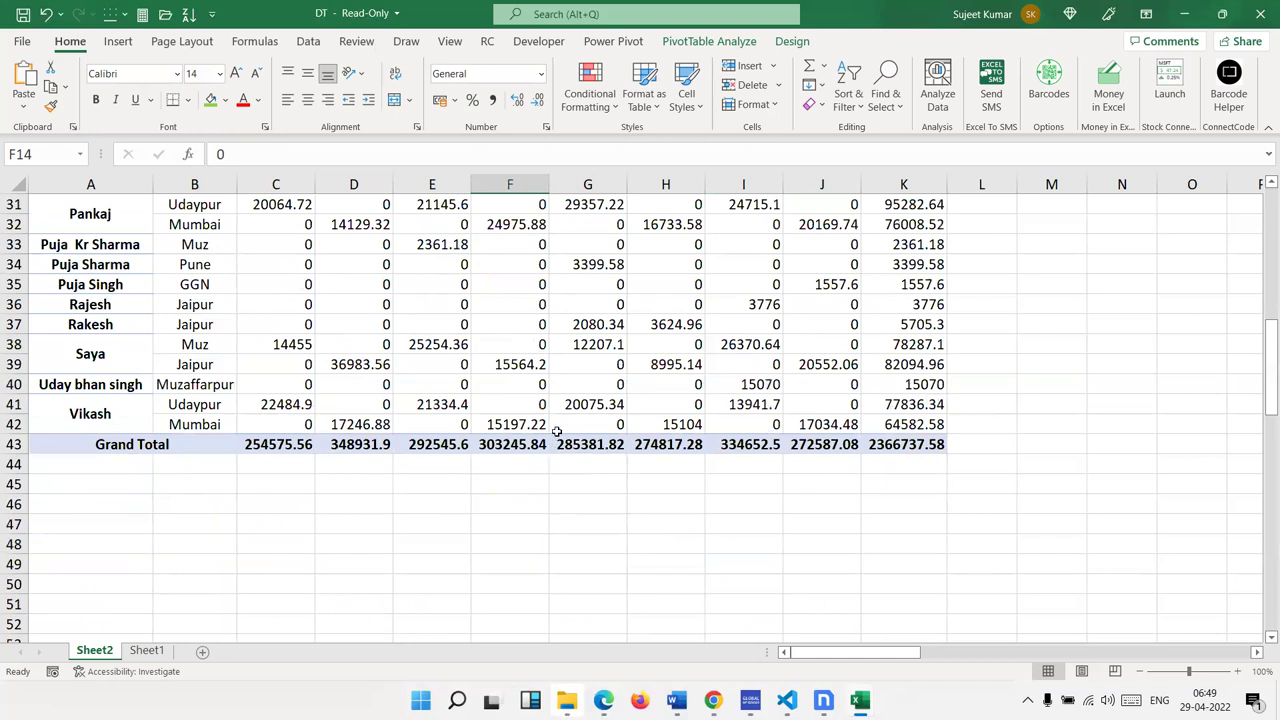
pyautogui.scroll(3, 550, 445)
pyautogui.scroll(1, 550, 445)
pyautogui.scroll(7, 94, 445)
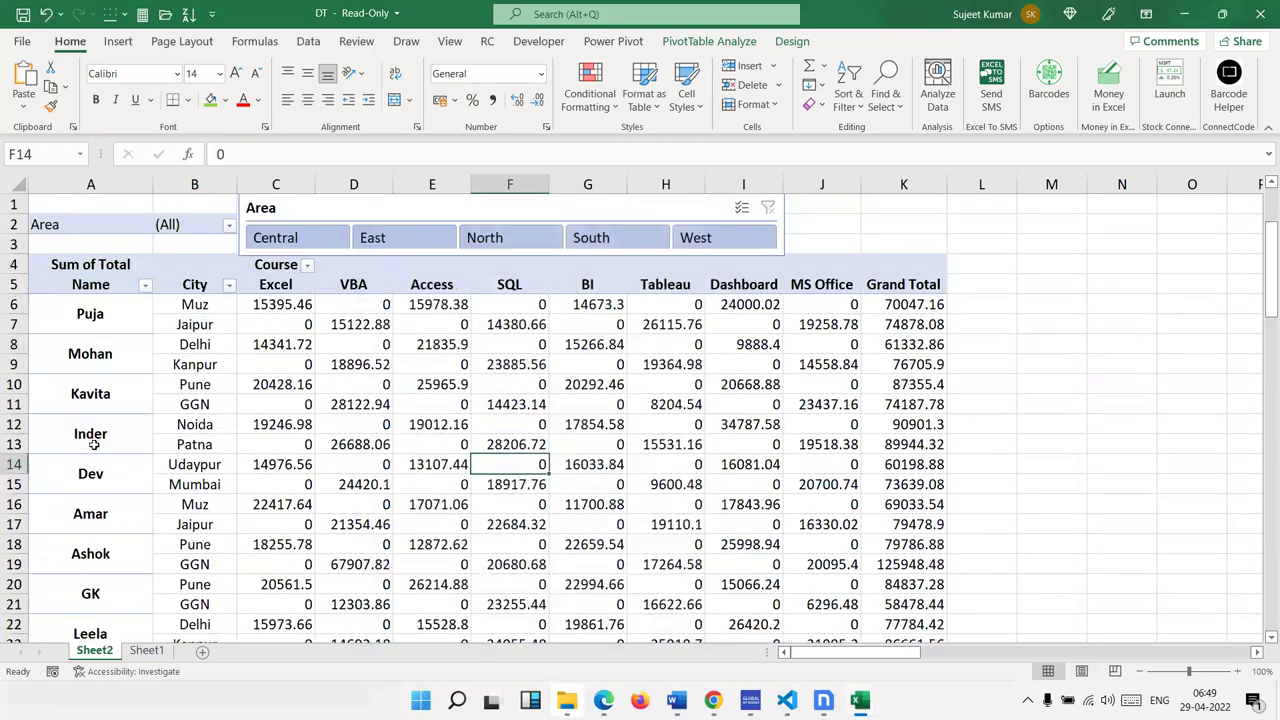
# Ctrl-select the Puja, Puja Kr Sharma, Puja Sharma and Puja Singh labels in column A
pyautogui.click(110, 324)
pyautogui.scroll(-3, 110, 324)
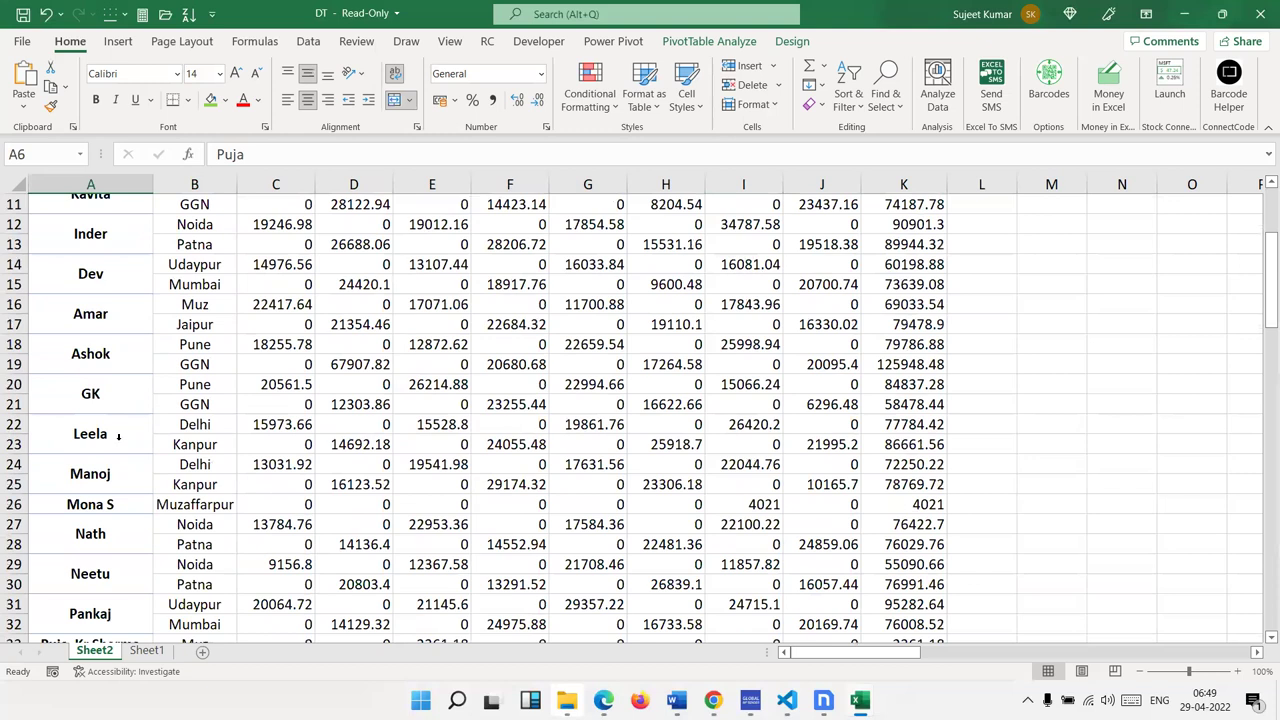
pyautogui.scroll(-3, 112, 400)
pyautogui.scroll(-2, 117, 497)
pyautogui.scroll(3, 117, 497)
pyautogui.click(122, 447)
pyautogui.click(122, 466)
pyautogui.click(124, 483)
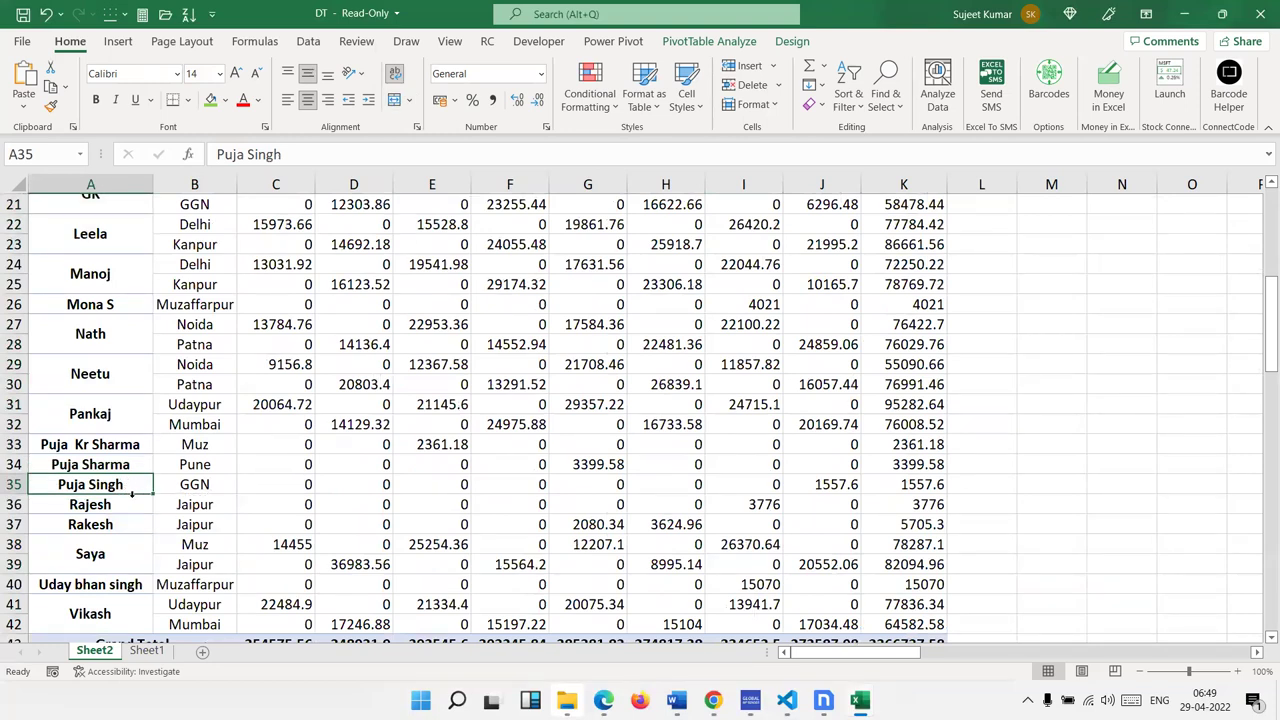
pyautogui.scroll(-3, 131, 494)
pyautogui.scroll(3, 131, 496)
# Reselect the three longer Puja names together and add plain Puja to the selection
pyautogui.moveTo(127, 485); pyautogui.dragTo(131, 450)
pyautogui.scroll(7, 131, 453)
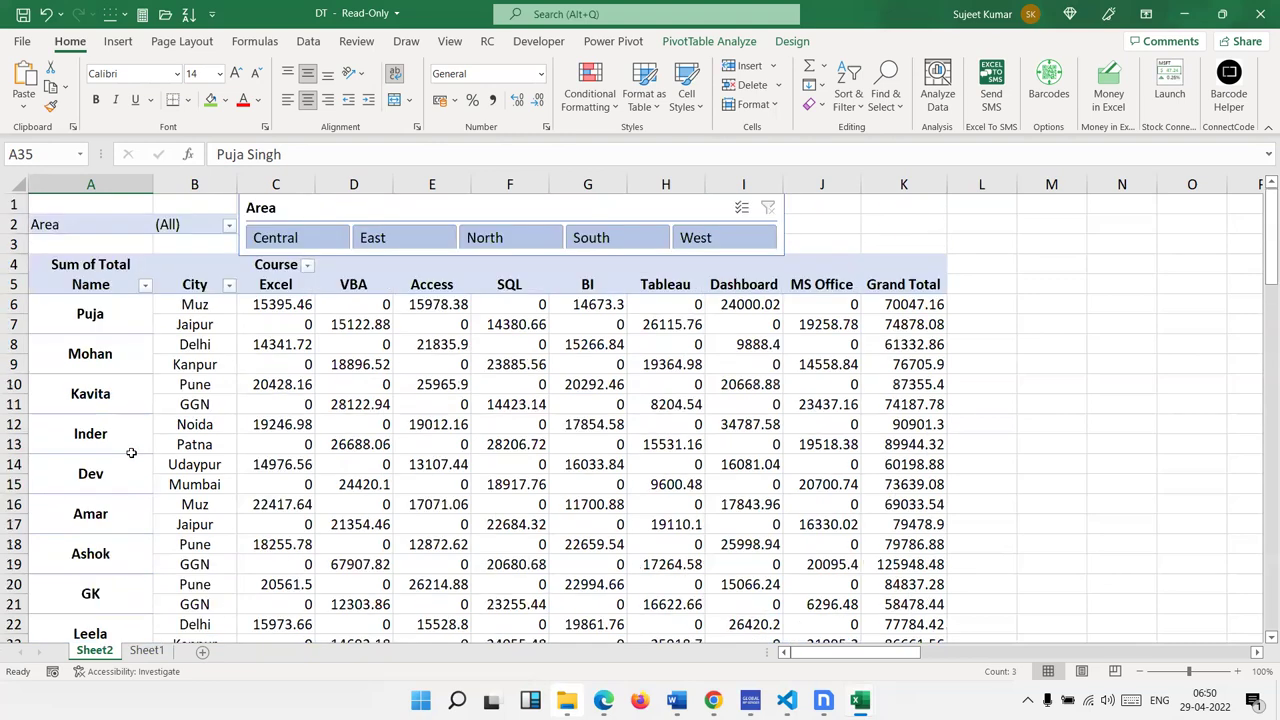
pyautogui.click(96, 313)
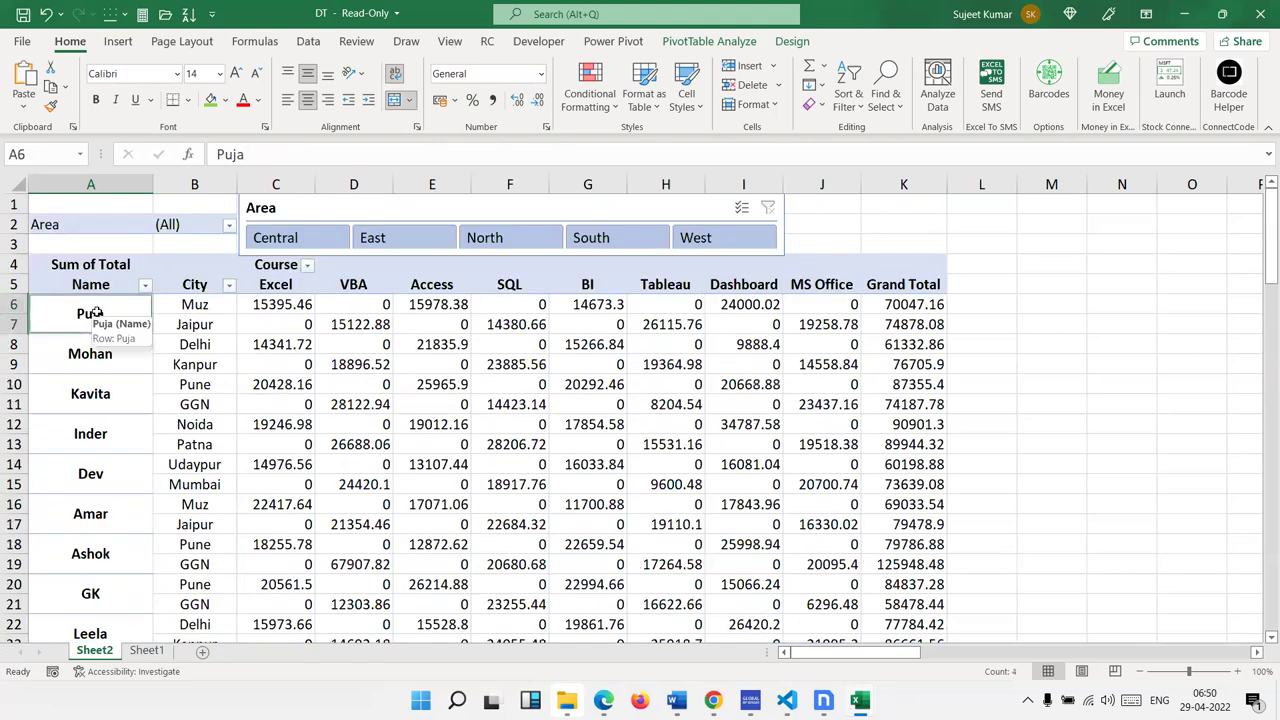
pyautogui.scroll(-3, 196, 410)
pyautogui.scroll(-2, 196, 410)
pyautogui.scroll(-5, 196, 410)
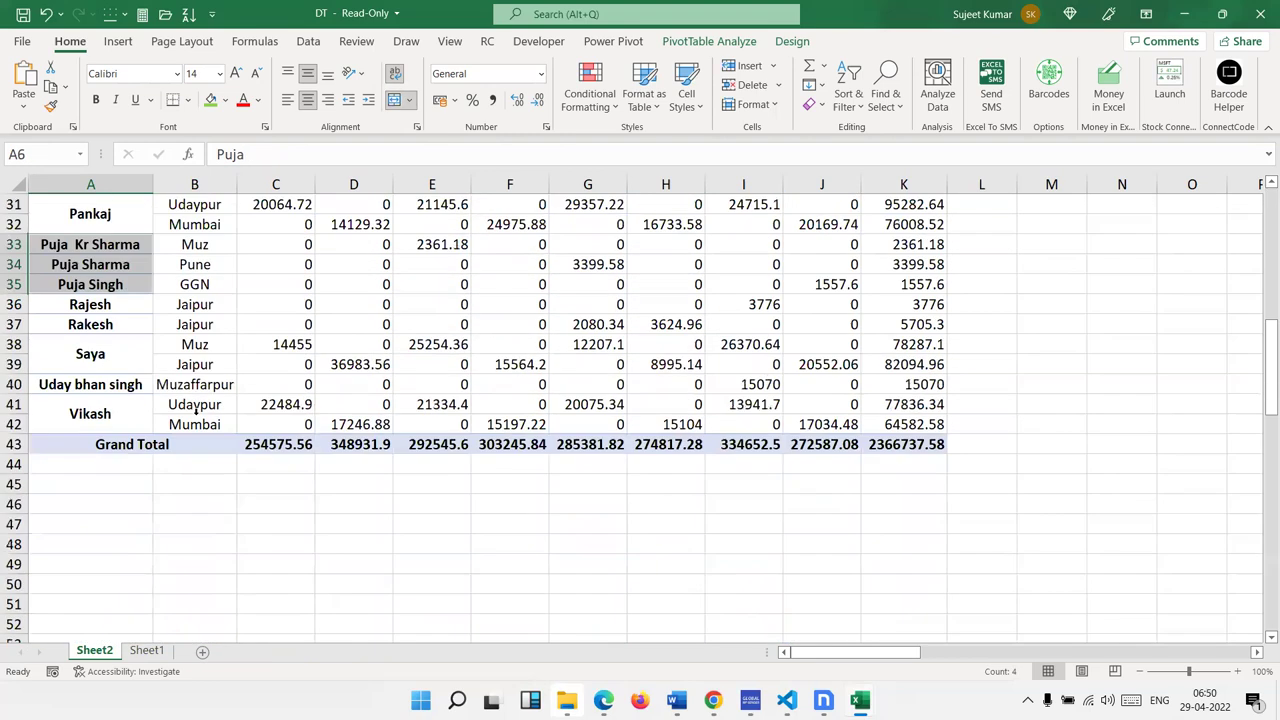
pyautogui.scroll(10, 196, 410)
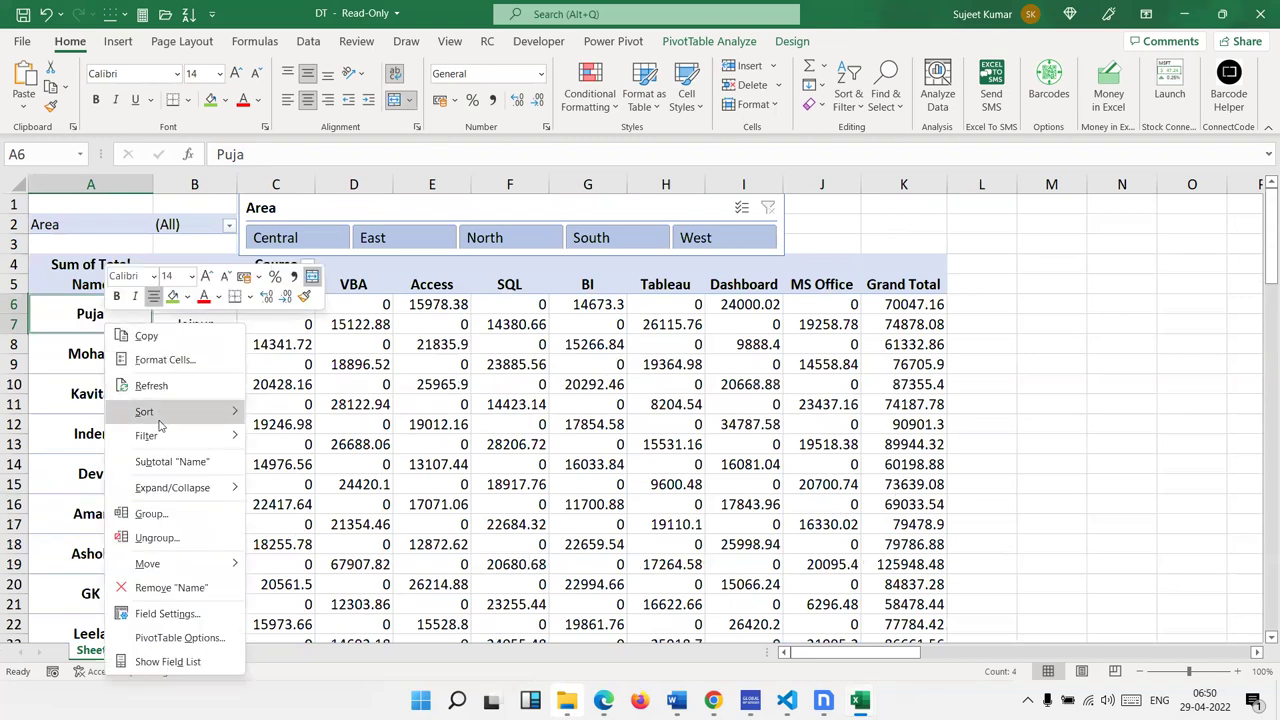
# Group the four selected Puja names into Group1 and check its members
pyautogui.click(172, 520)
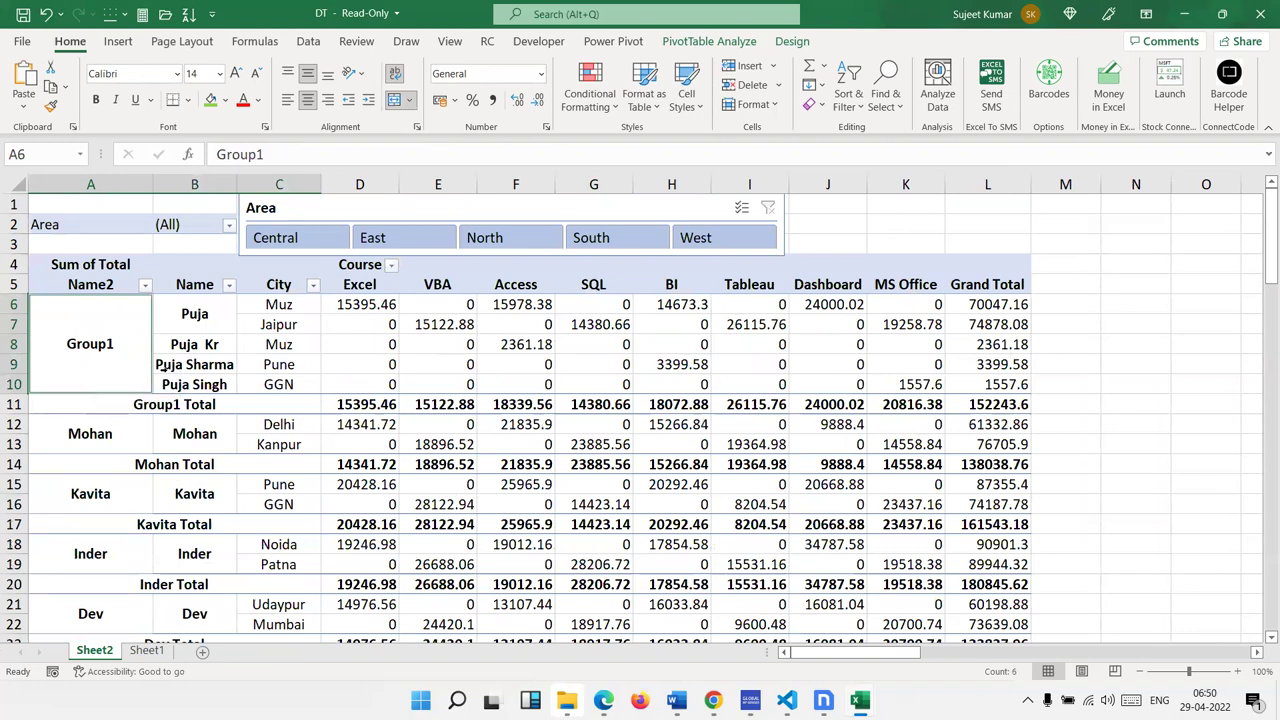
pyautogui.moveTo(200, 384); pyautogui.dragTo(202, 313)
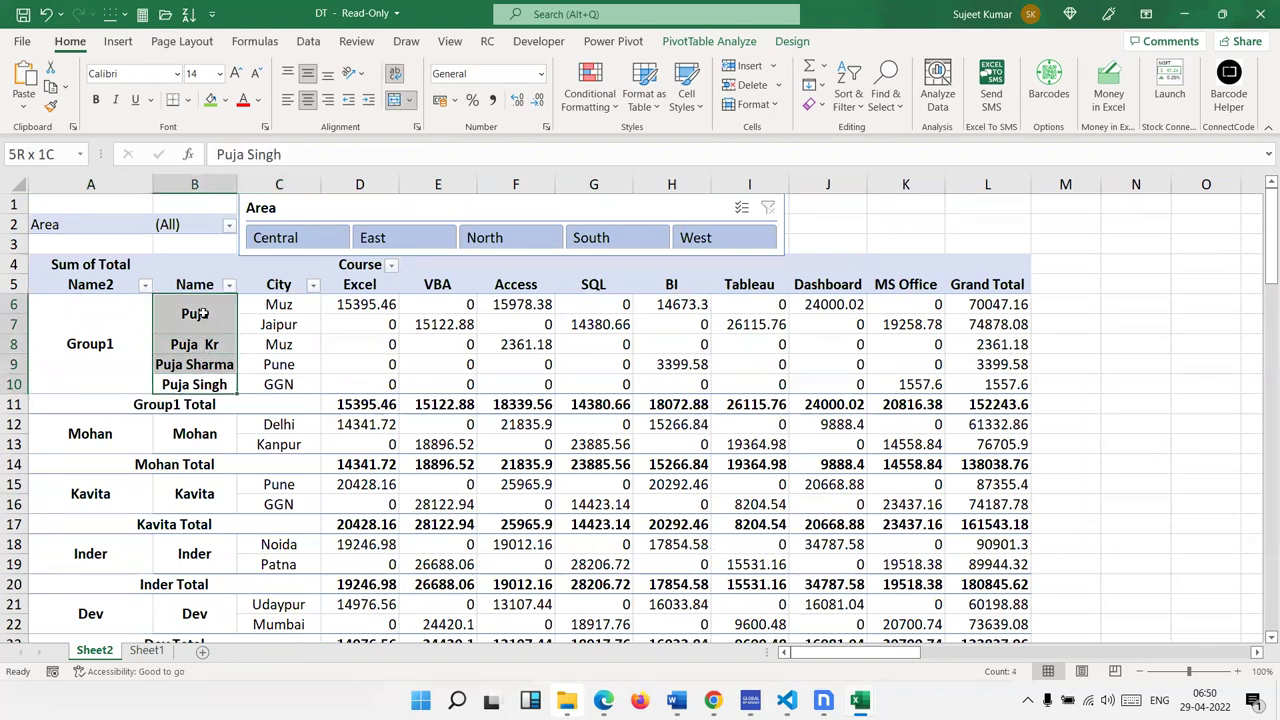
pyautogui.scroll(-7, 189, 433)
pyautogui.scroll(-3, 181, 464)
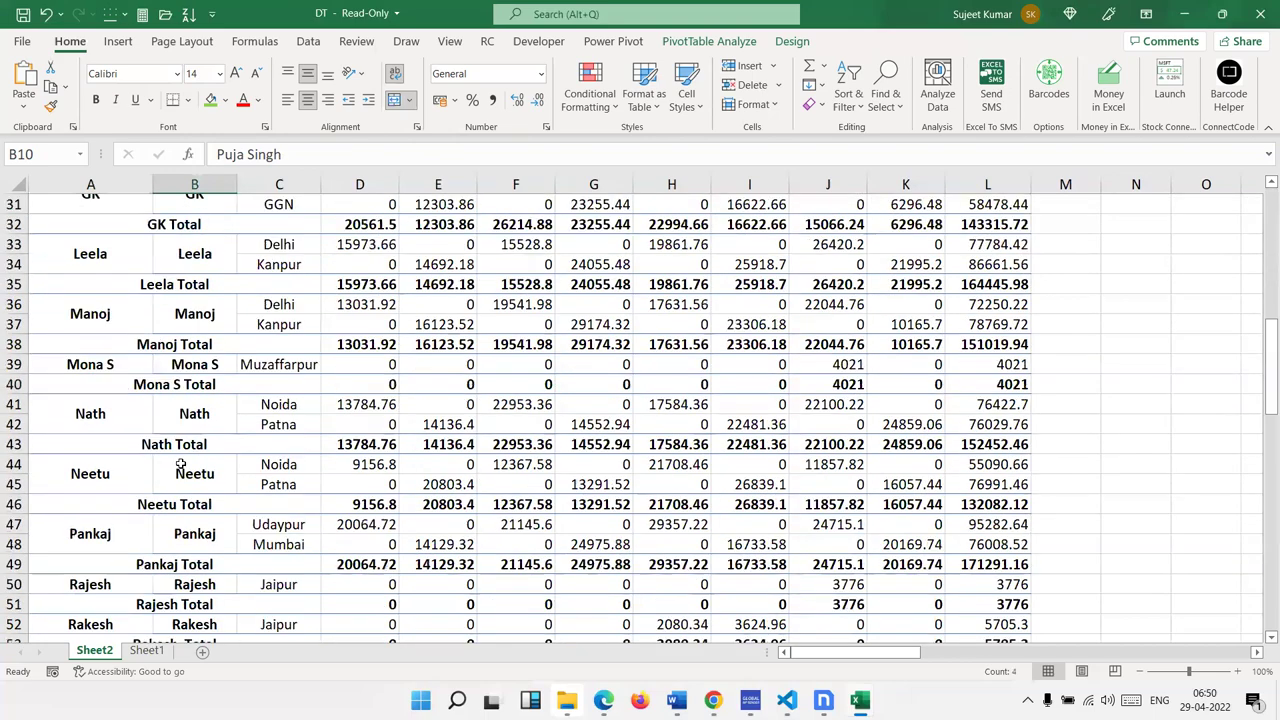
pyautogui.scroll(-7, 181, 464)
pyautogui.scroll(2, 177, 463)
pyautogui.scroll(3, 186, 457)
pyautogui.scroll(-1, 177, 451)
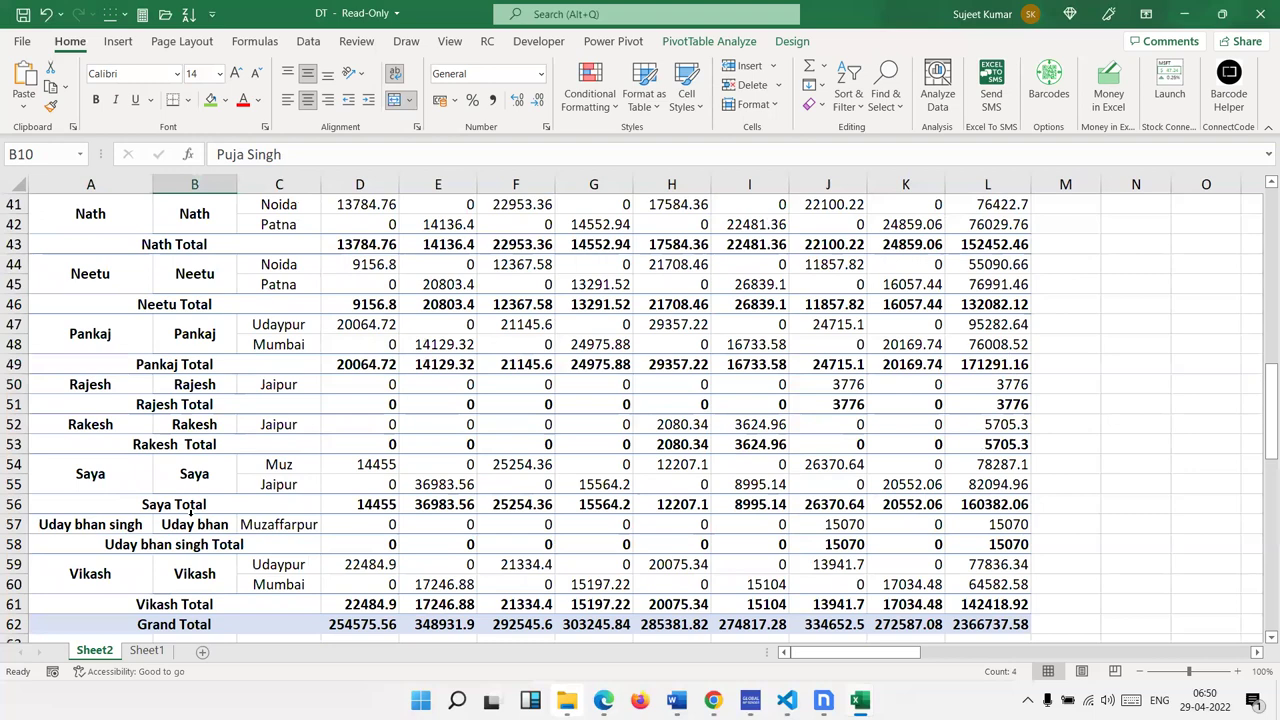
pyautogui.scroll(1, 190, 515)
pyautogui.scroll(6, 190, 514)
pyautogui.scroll(7, 194, 500)
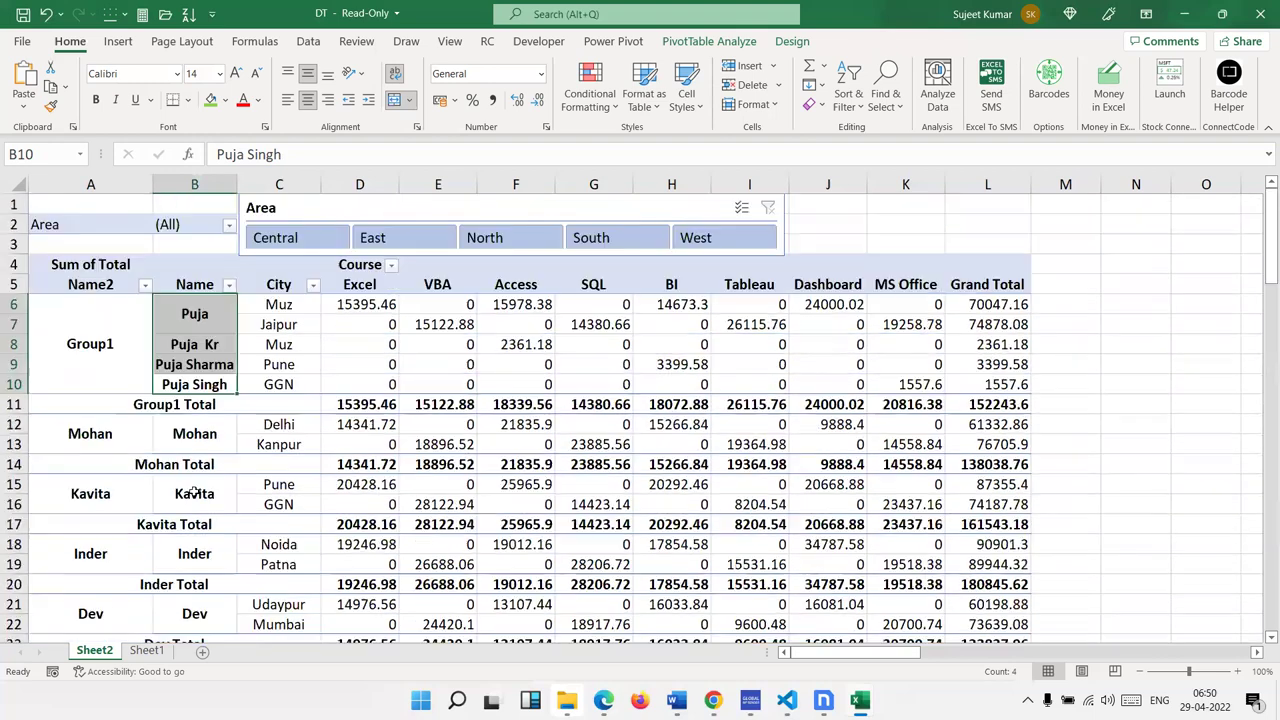
# Drag the Name field out of Rows in the Field List, leaving Name2 then City
pyautogui.click(116, 330)
pyautogui.click(186, 330)
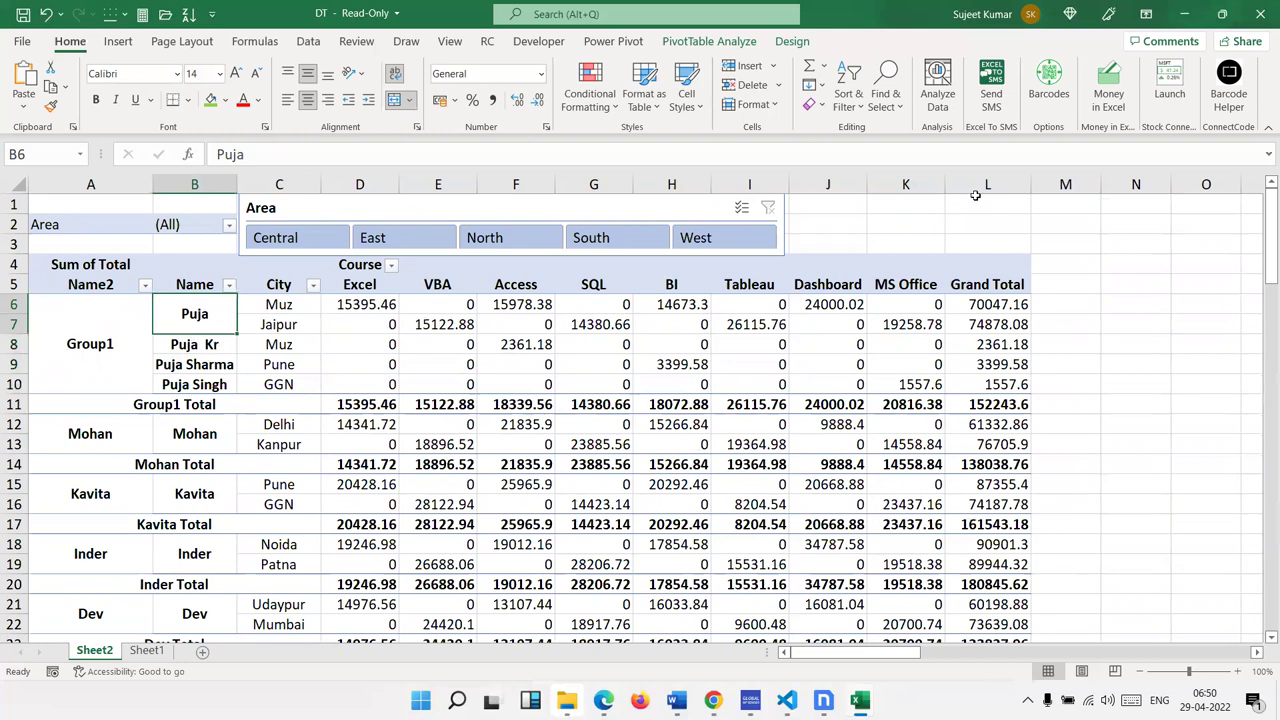
pyautogui.click(722, 45)
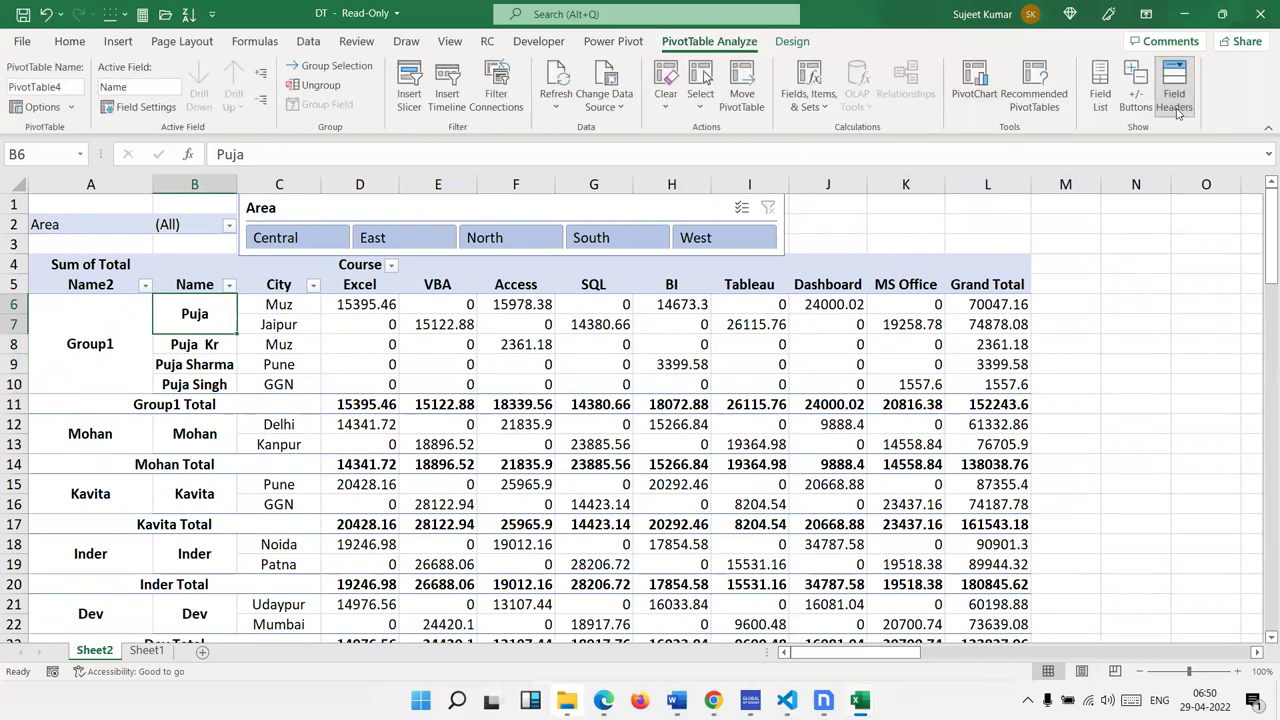
pyautogui.click(1100, 88)
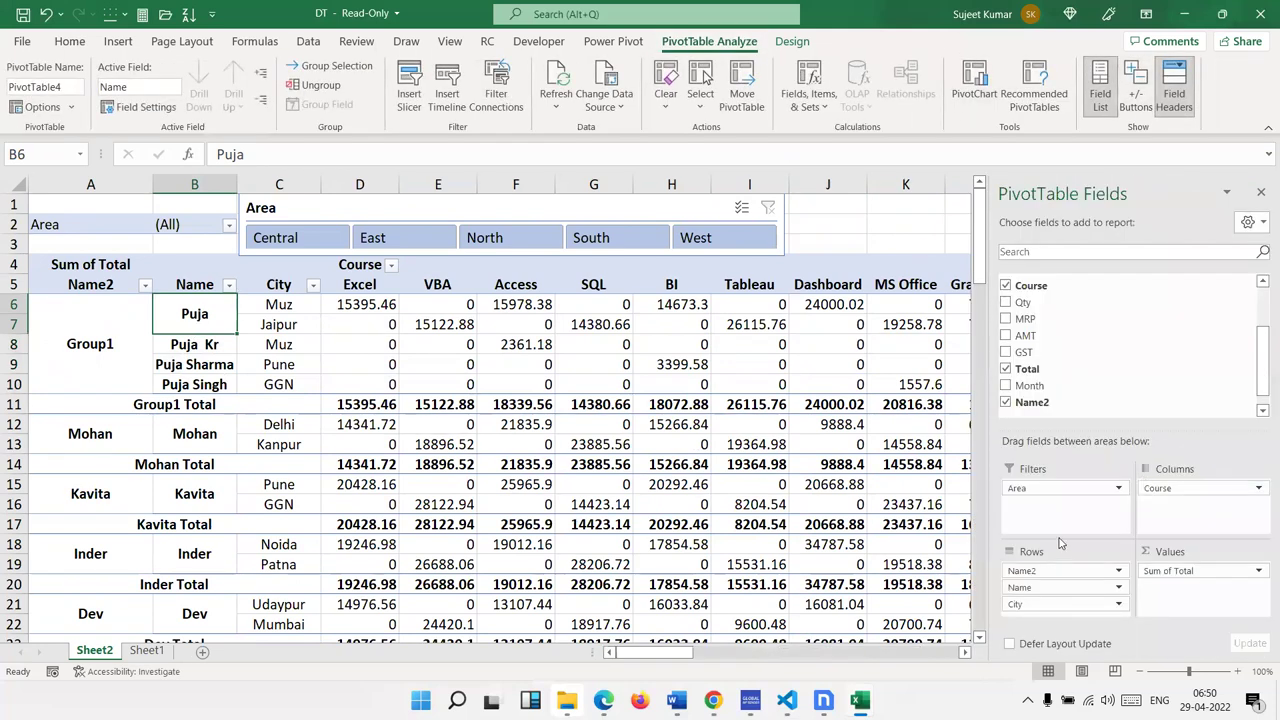
pyautogui.moveTo(1046, 590); pyautogui.dragTo(1115, 408)
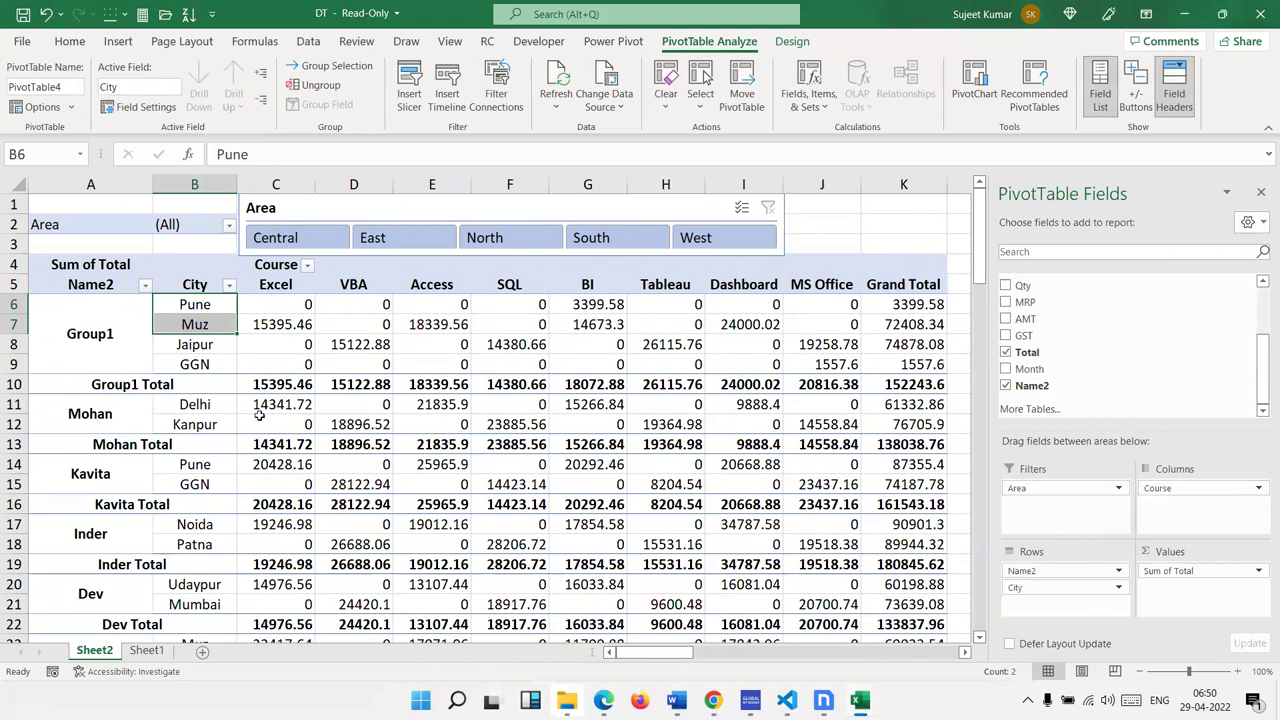
pyautogui.click(185, 411)
pyautogui.click(150, 378)
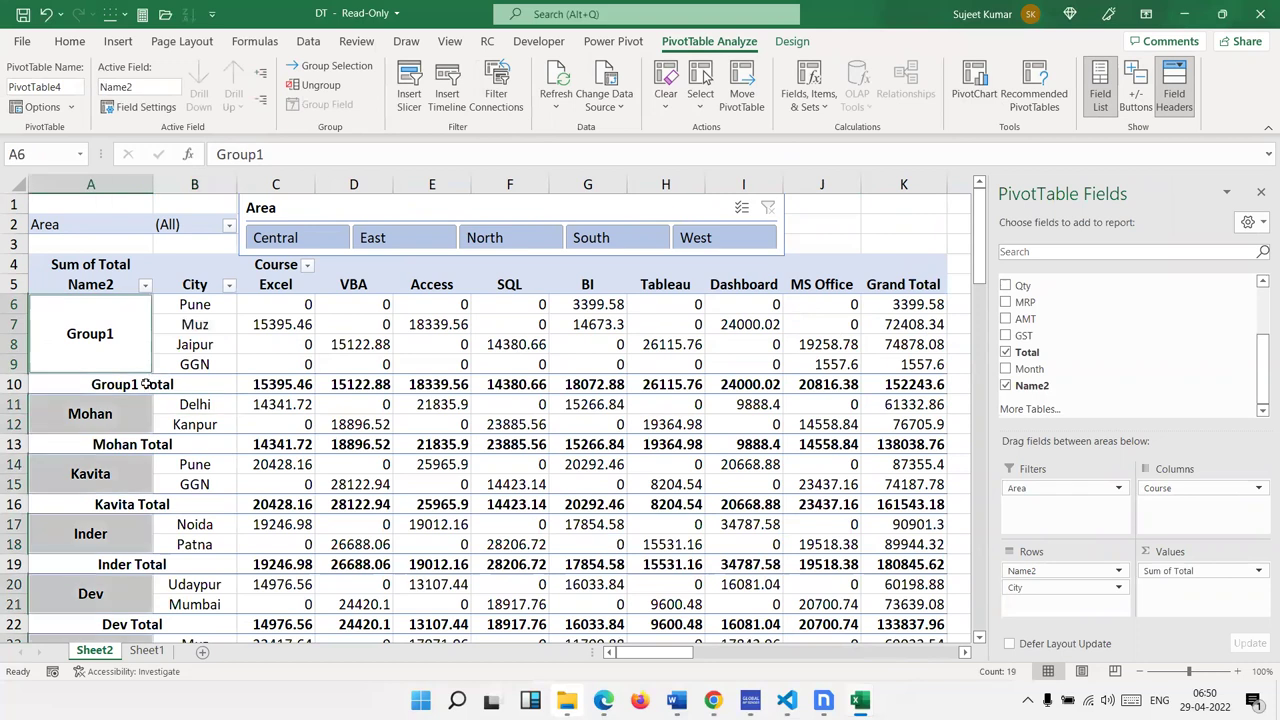
# Turn off Name2 subtotals, rename Group1 to 'Puja ALL', and hide the field list
pyautogui.rightClick(146, 384)
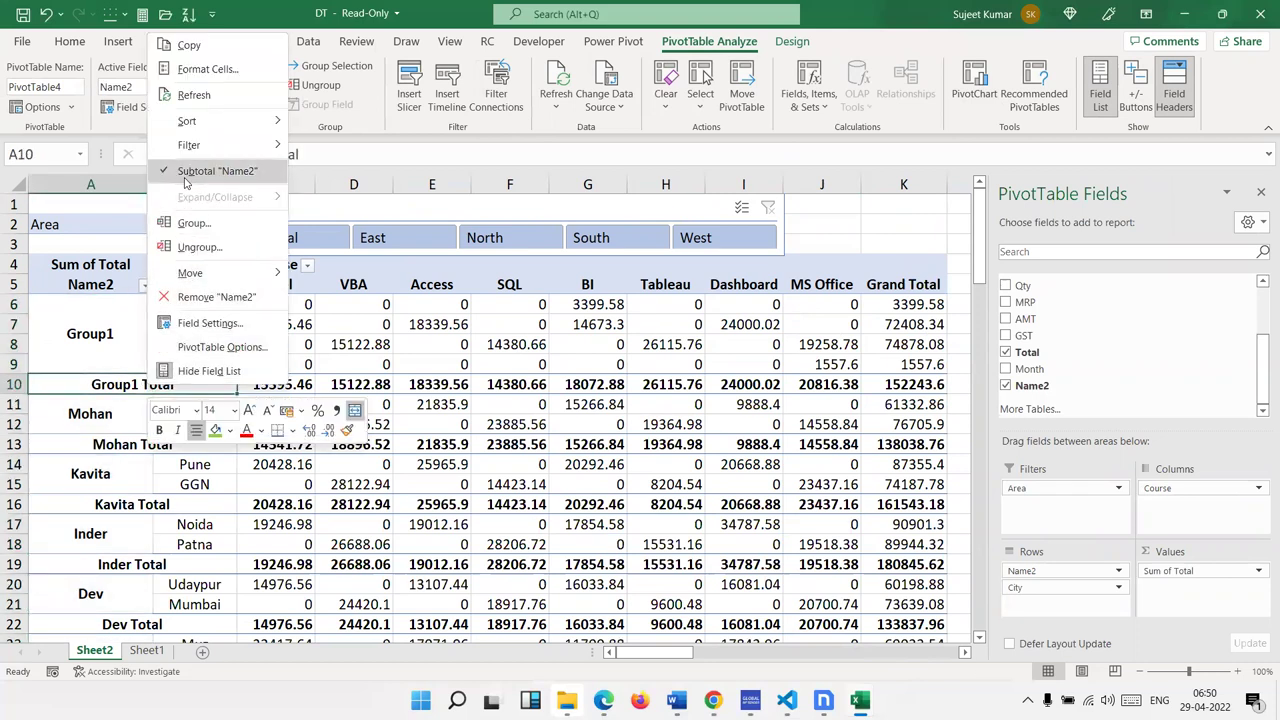
pyautogui.click(210, 171)
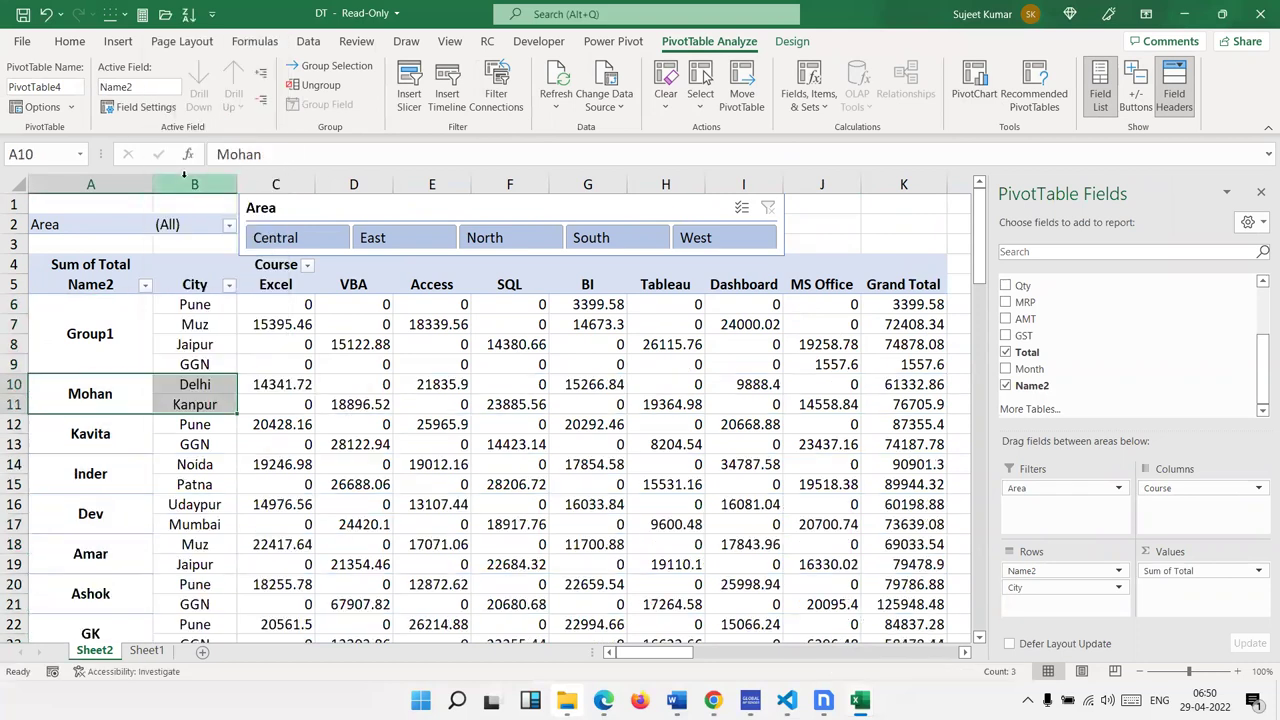
pyautogui.doubleClick(113, 340)
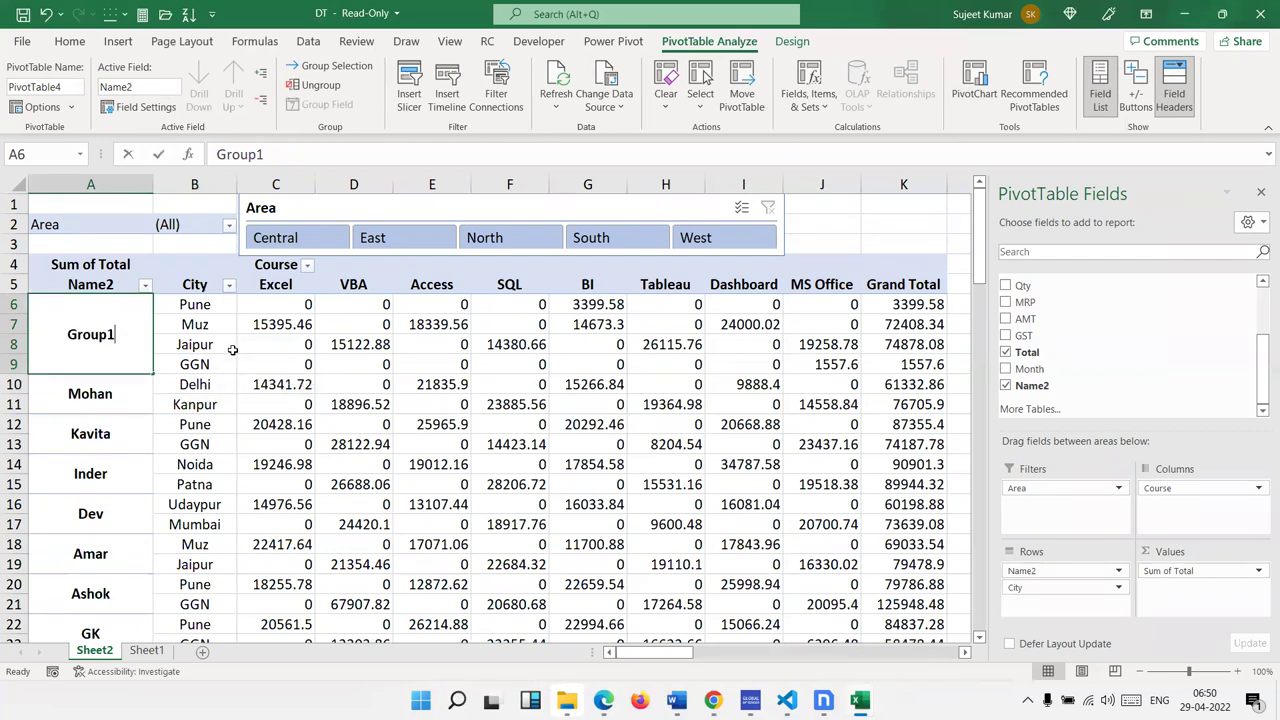
pyautogui.write('Puja ALL')
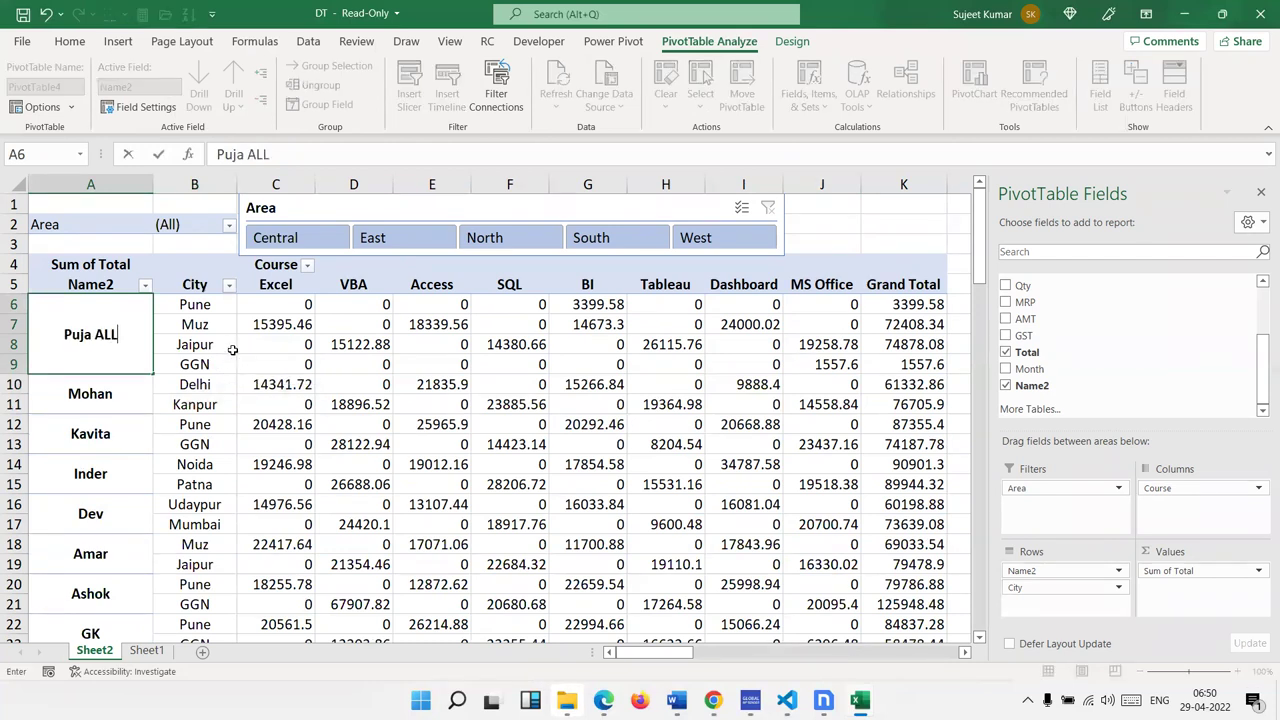
pyautogui.press('Return')
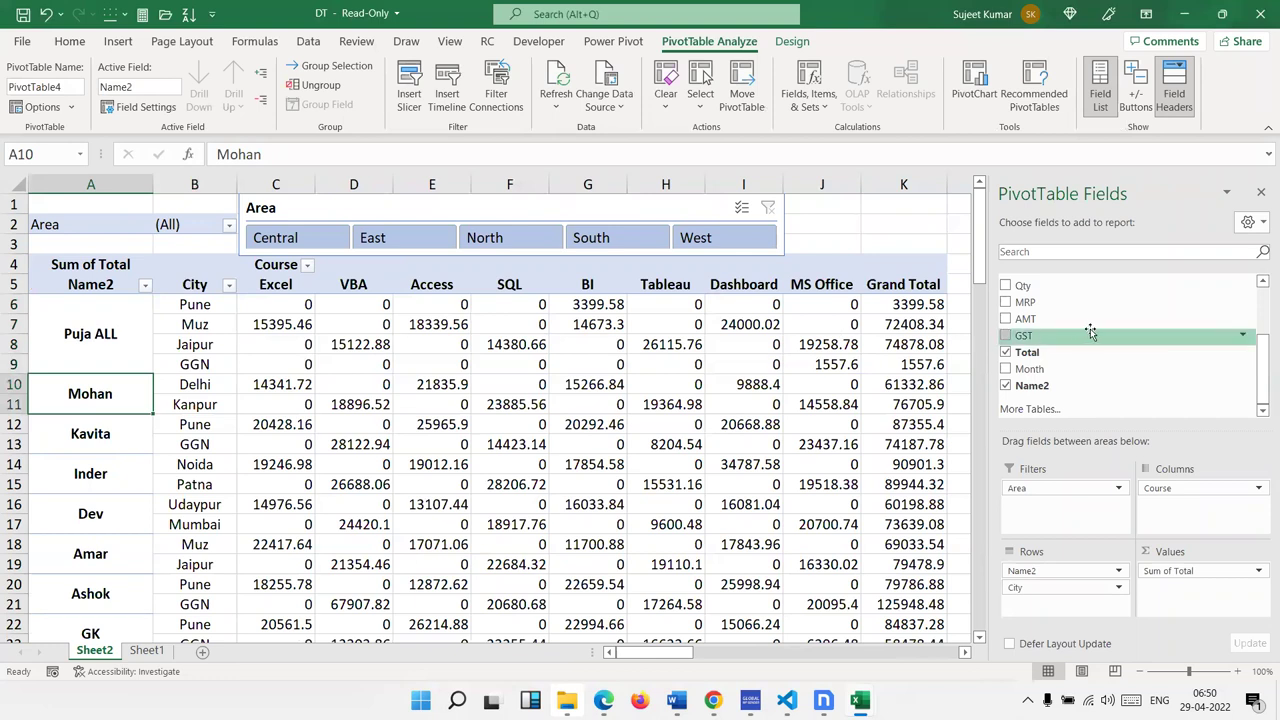
pyautogui.click(1258, 193)
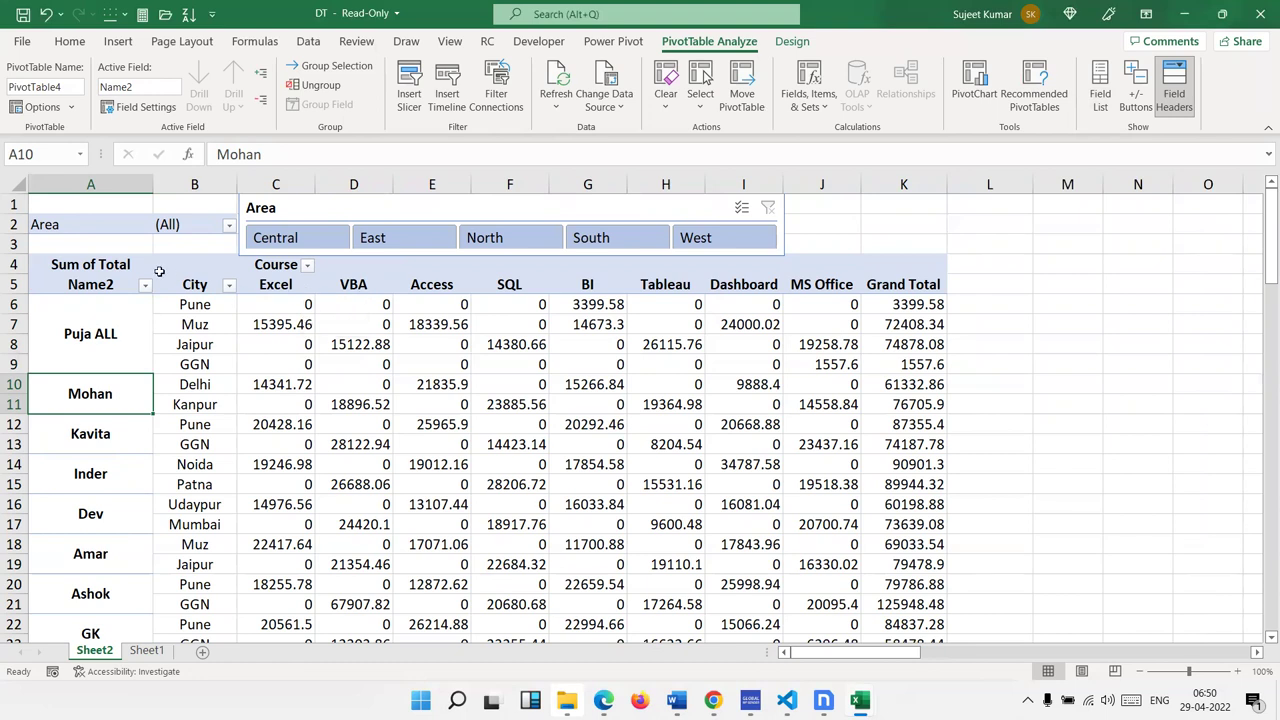
pyautogui.click(105, 264)
pyautogui.click(103, 283)
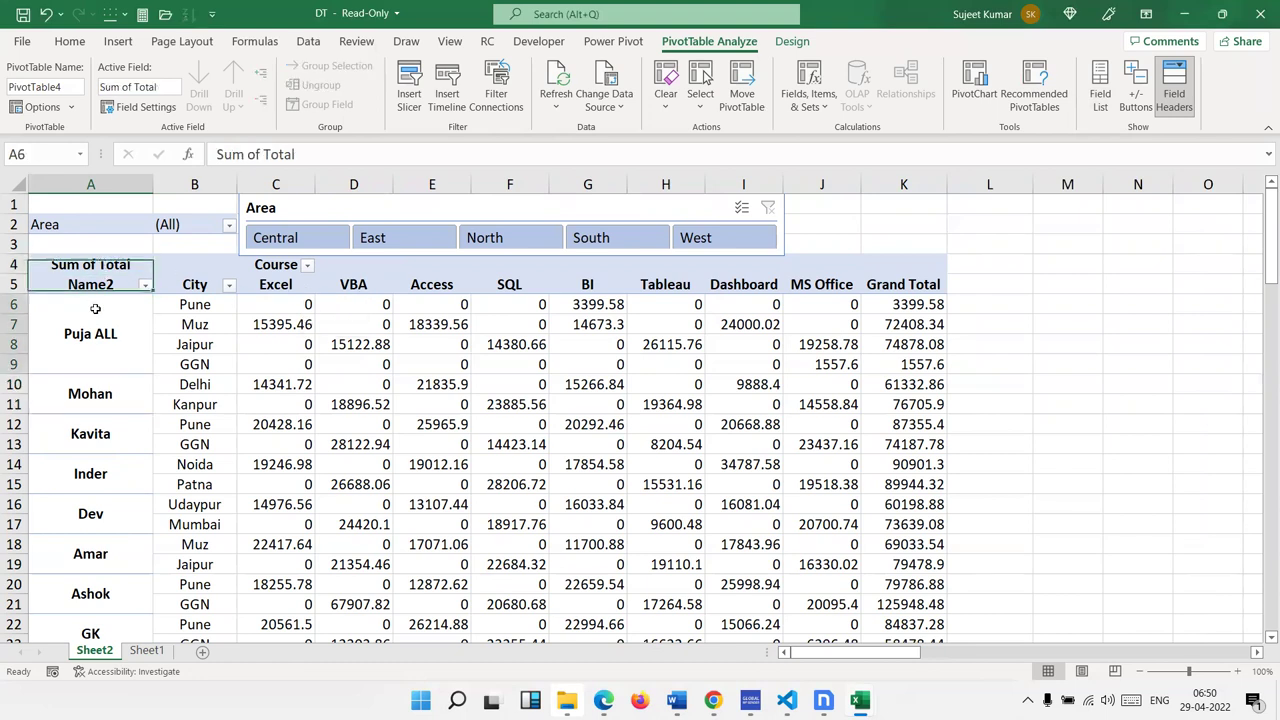
pyautogui.moveTo(114, 390)
pyautogui.mouseDown()
pyautogui.moveTo(200, 397)
pyautogui.moveTo(194, 540)
pyautogui.mouseUp()
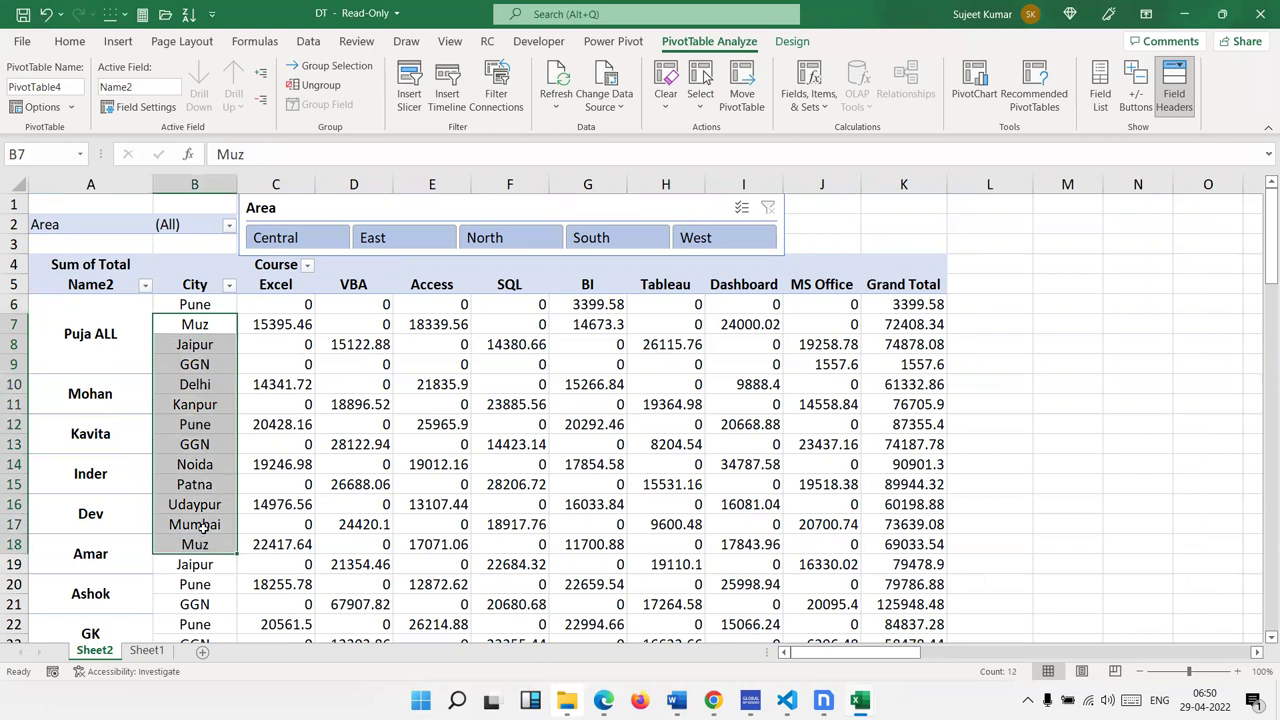
pyautogui.moveTo(277, 284); pyautogui.dragTo(848, 284)
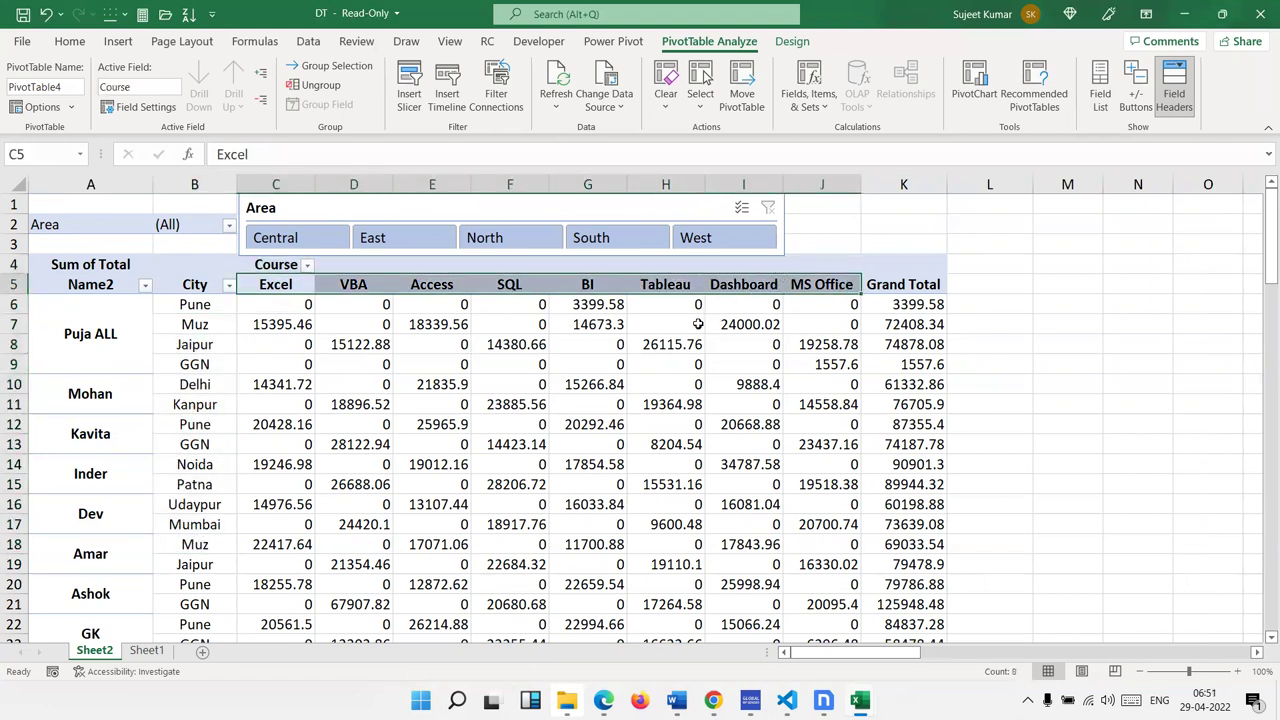
pyautogui.moveTo(698, 324)
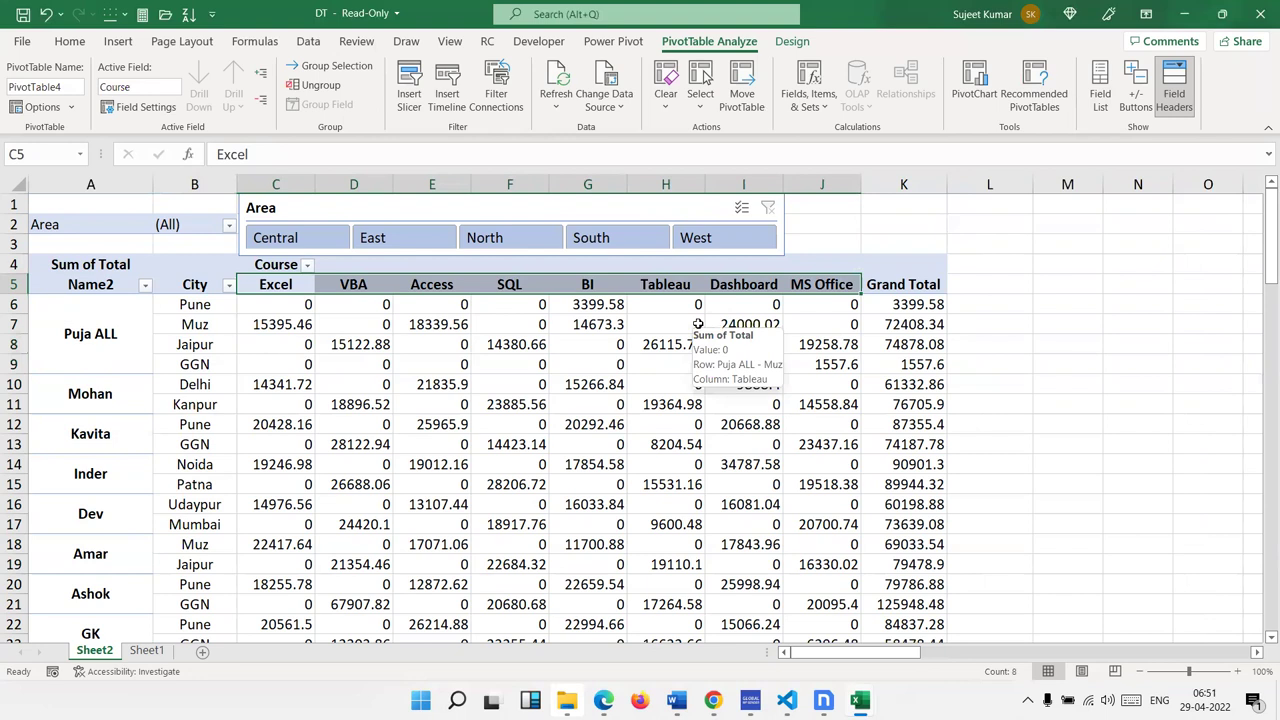
pyautogui.click(590, 287)
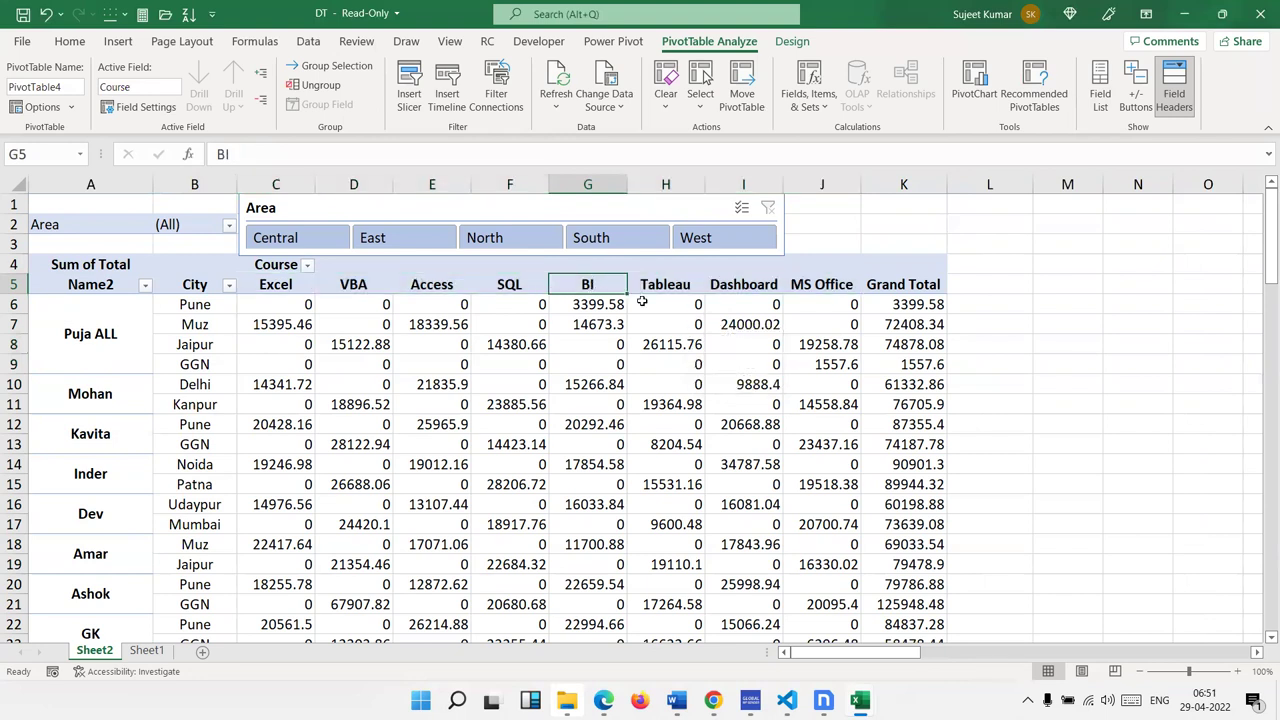
pyautogui.write('Power')
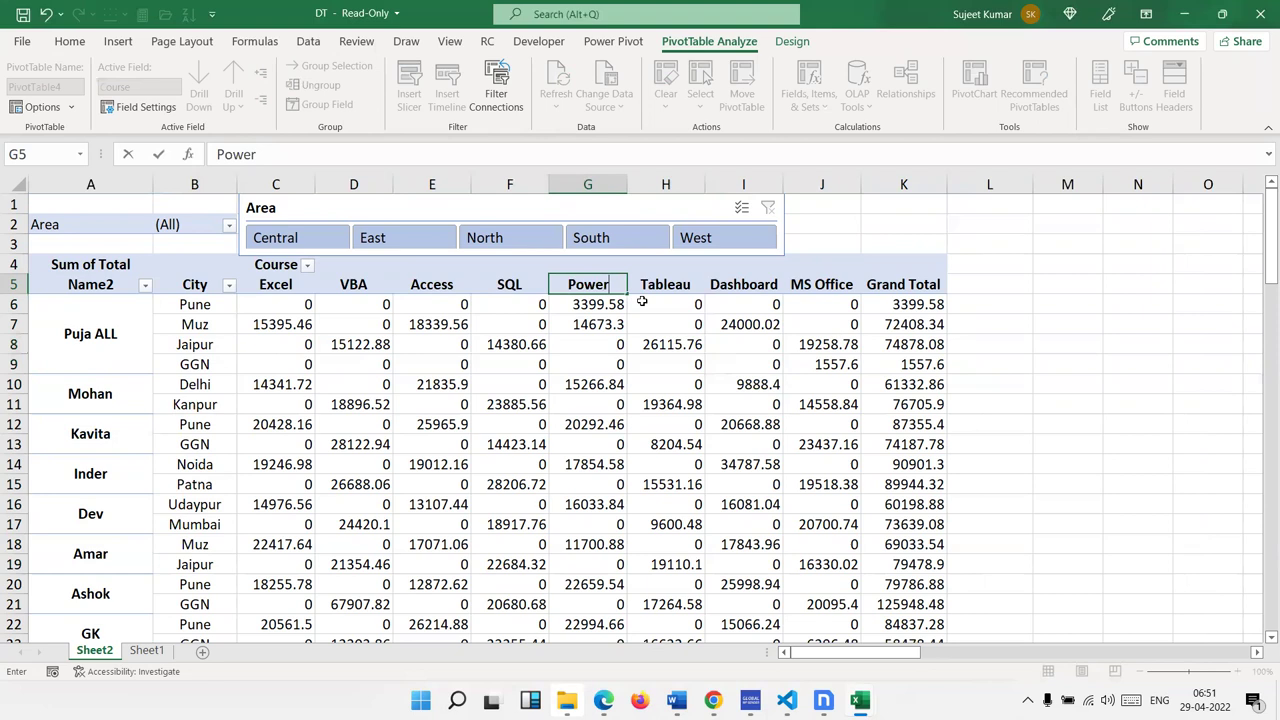
pyautogui.write(' BI')
pyautogui.press('Return')
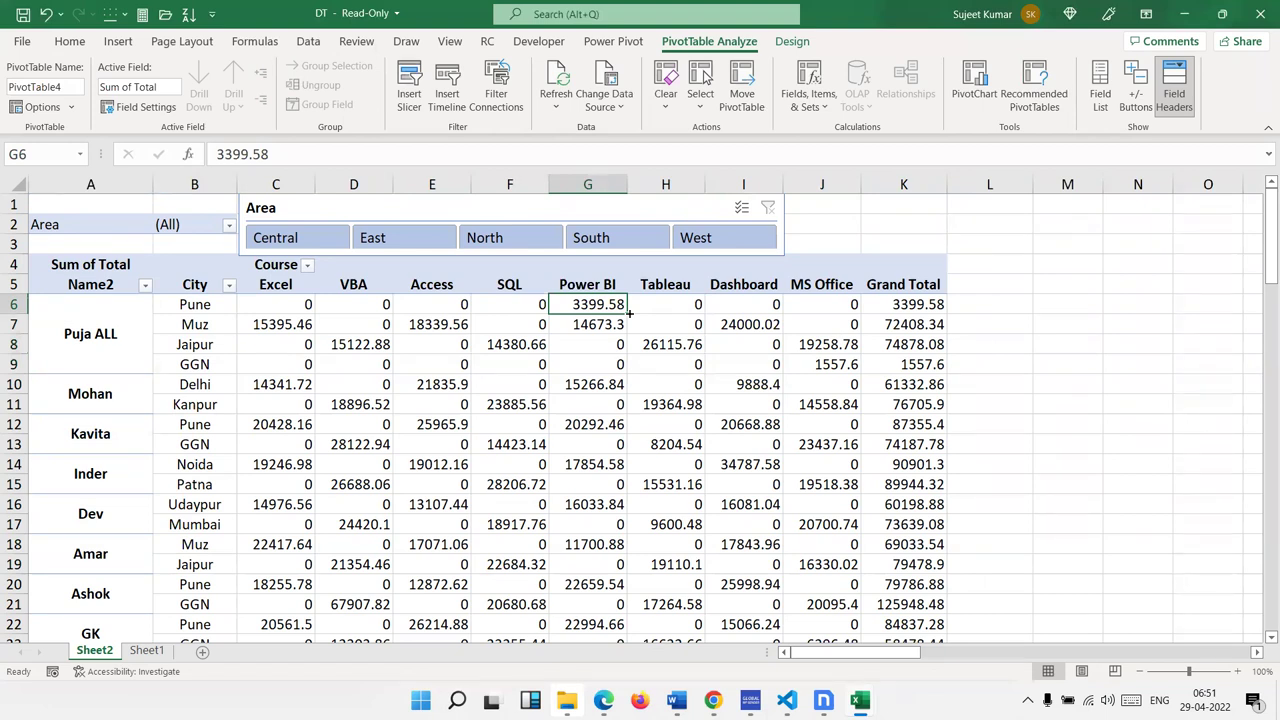
pyautogui.moveTo(284, 300); pyautogui.dragTo(841, 586)
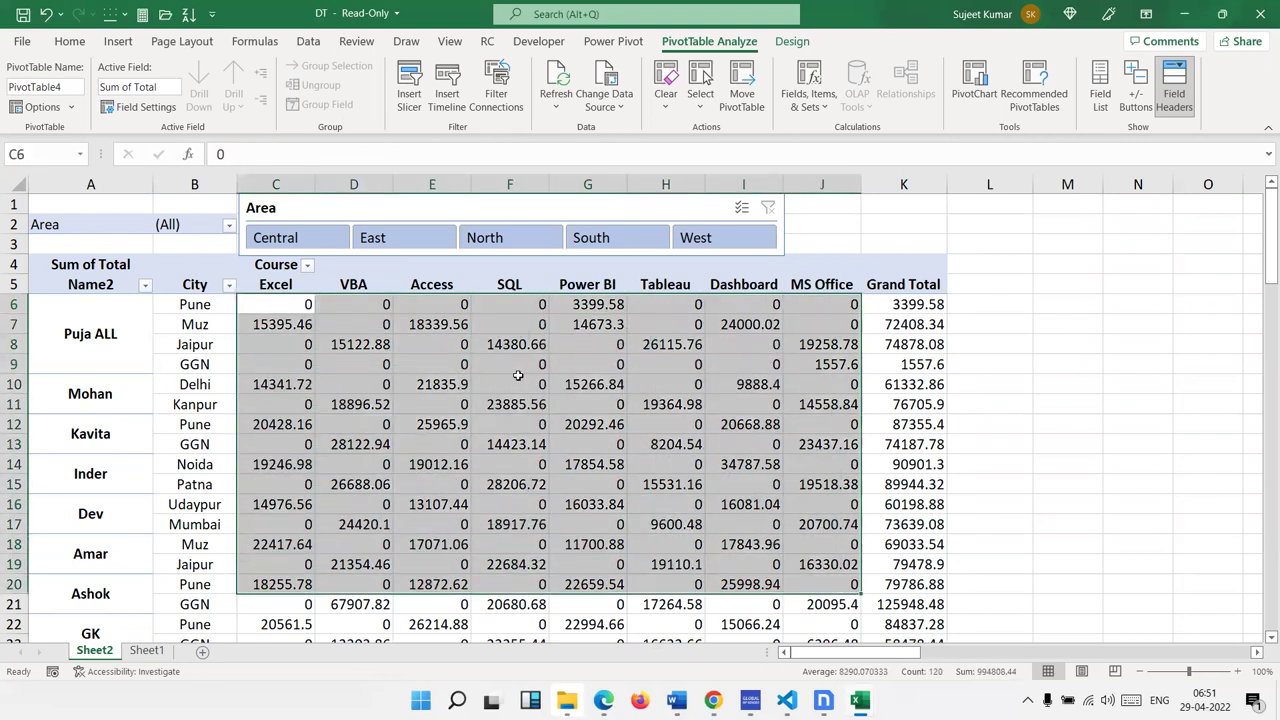
pyautogui.click(492, 342)
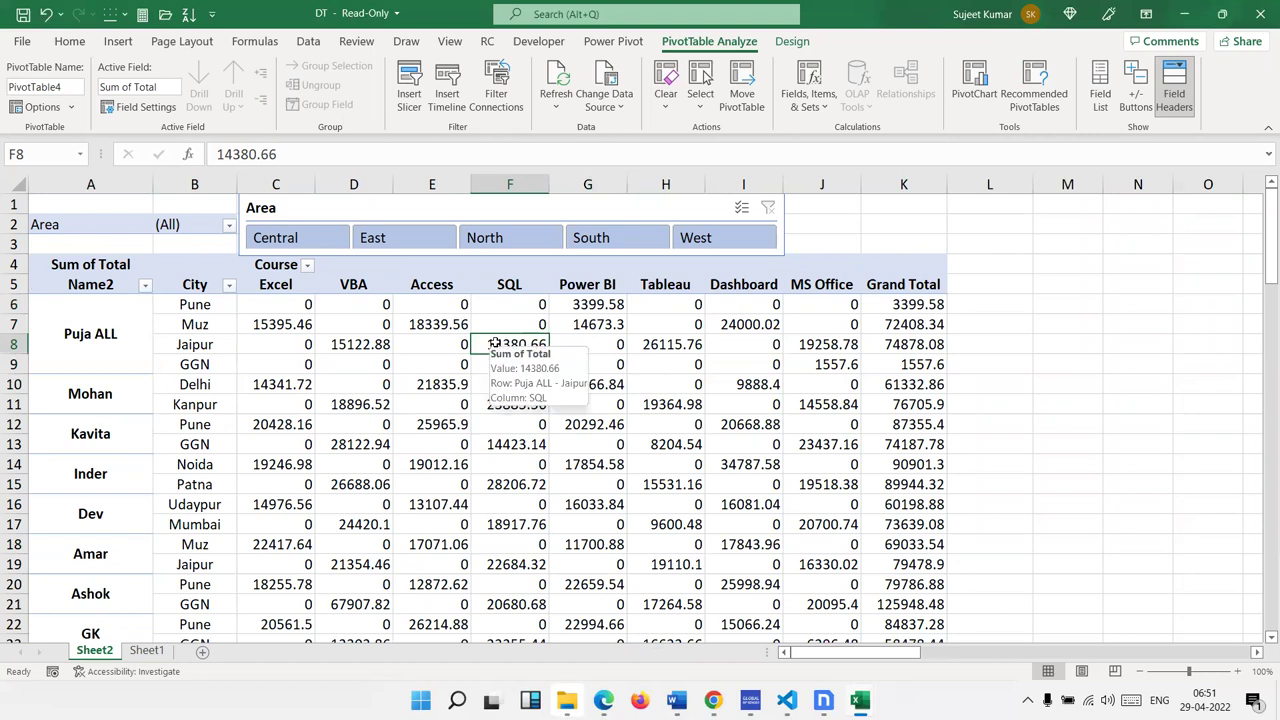
pyautogui.press('Delete')
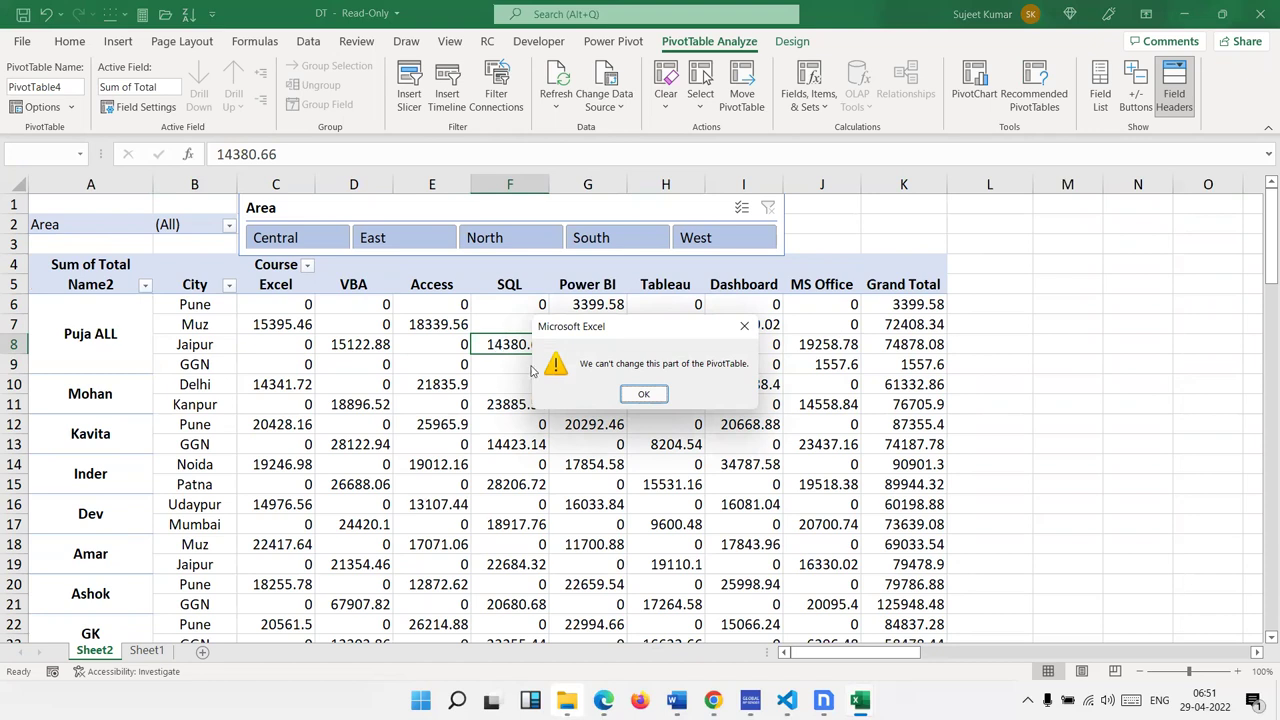
pyautogui.click(644, 394)
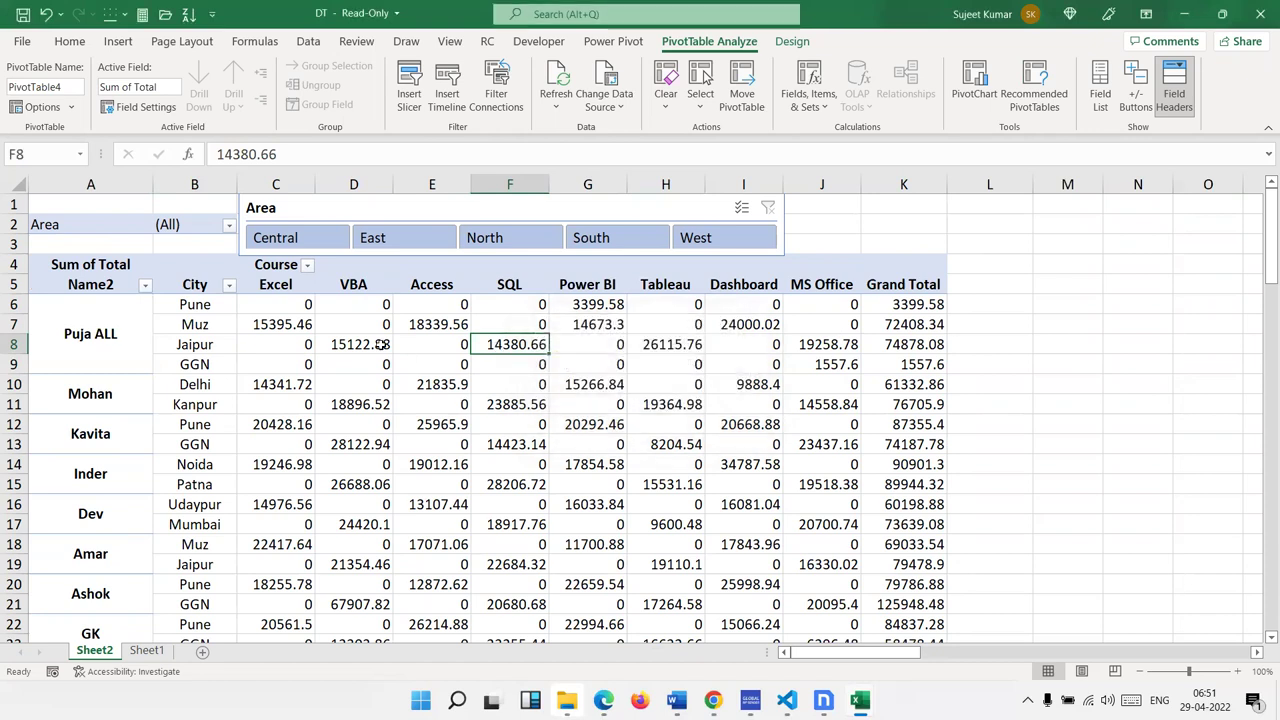
pyautogui.moveTo(360, 344); pyautogui.dragTo(551, 468)
pyautogui.scroll(-7, 545, 472)
pyautogui.scroll(-5, 530, 480)
pyautogui.scroll(8, 530, 480)
pyautogui.scroll(4, 530, 484)
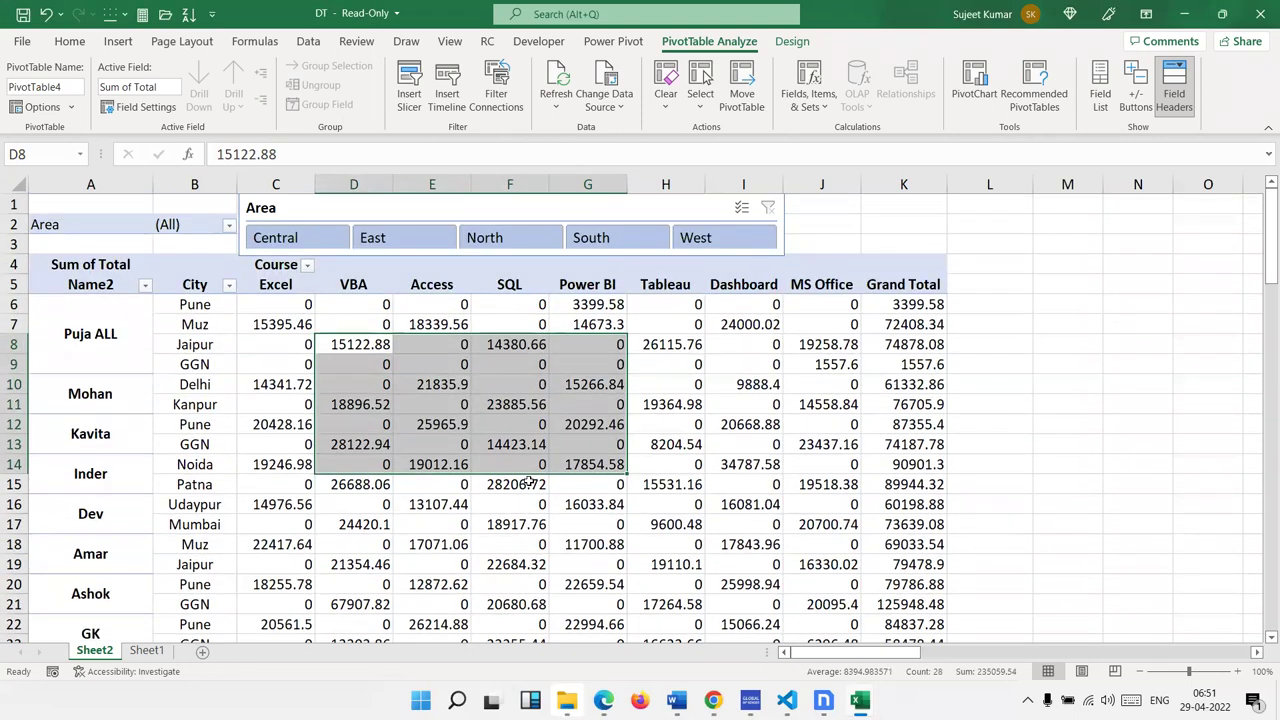
pyautogui.click(605, 238)
pyautogui.click(472, 240)
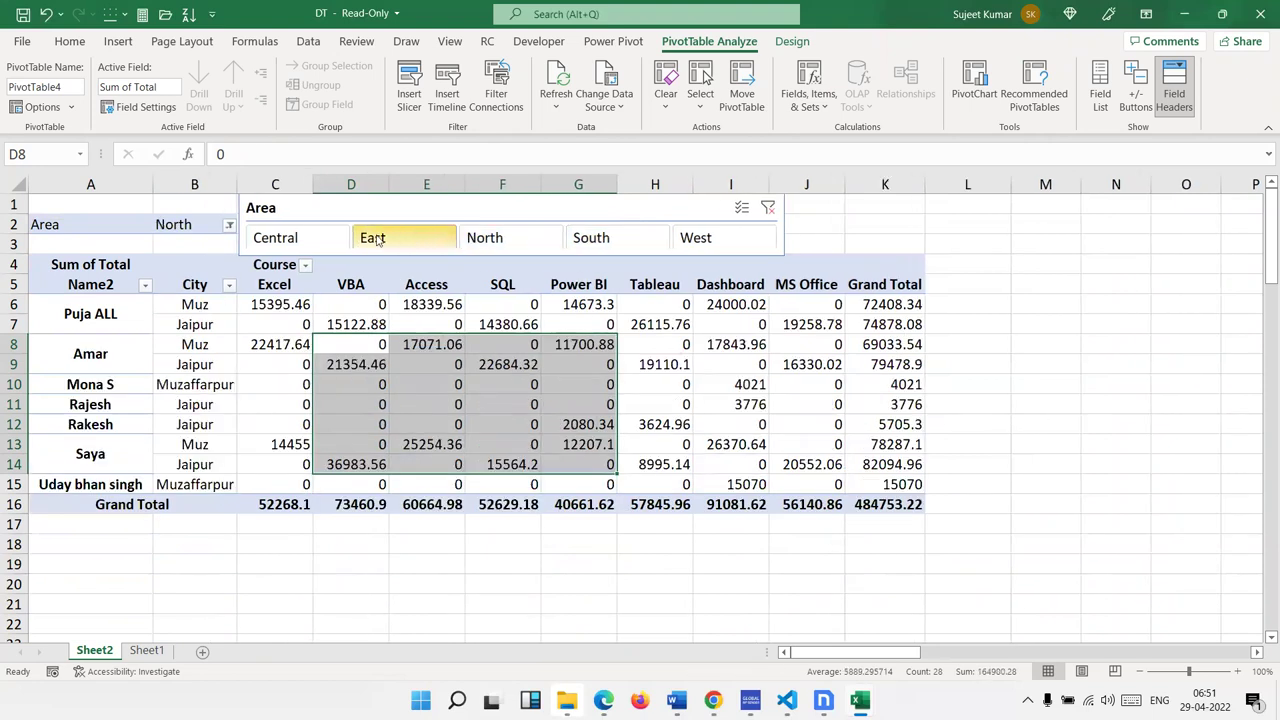
pyautogui.click(365, 240)
pyautogui.click(288, 236)
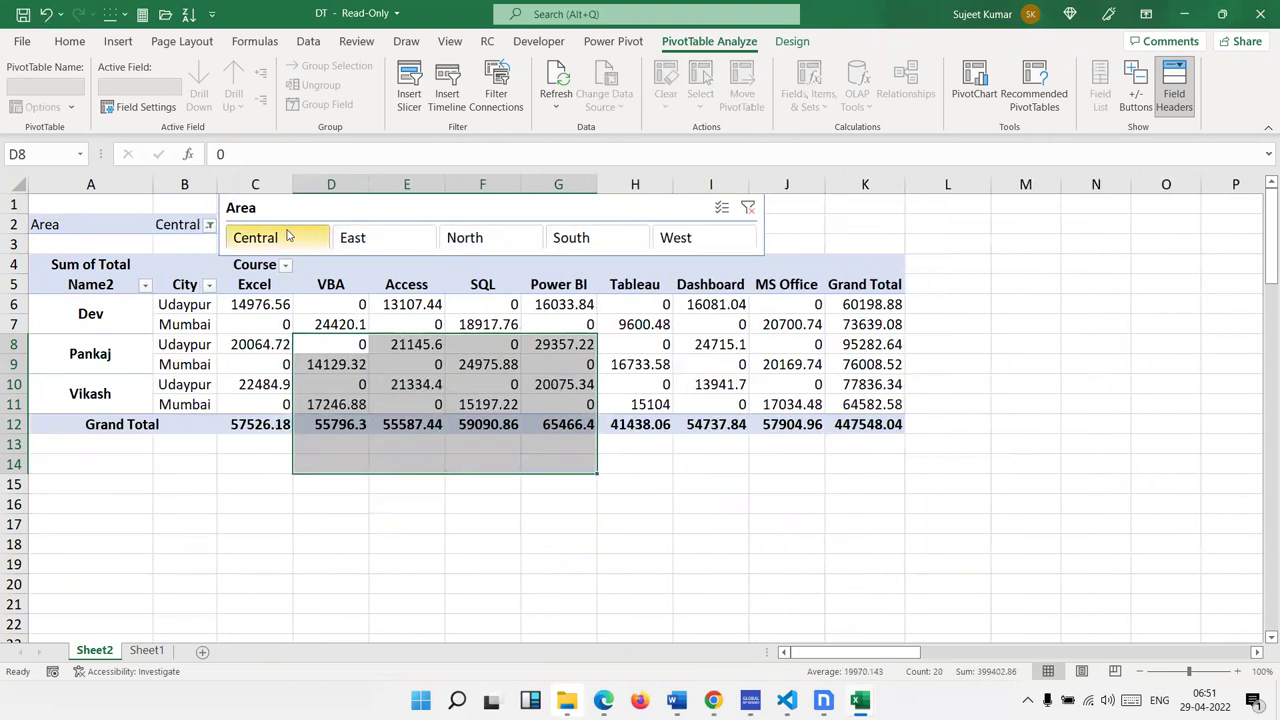
pyautogui.click(748, 208)
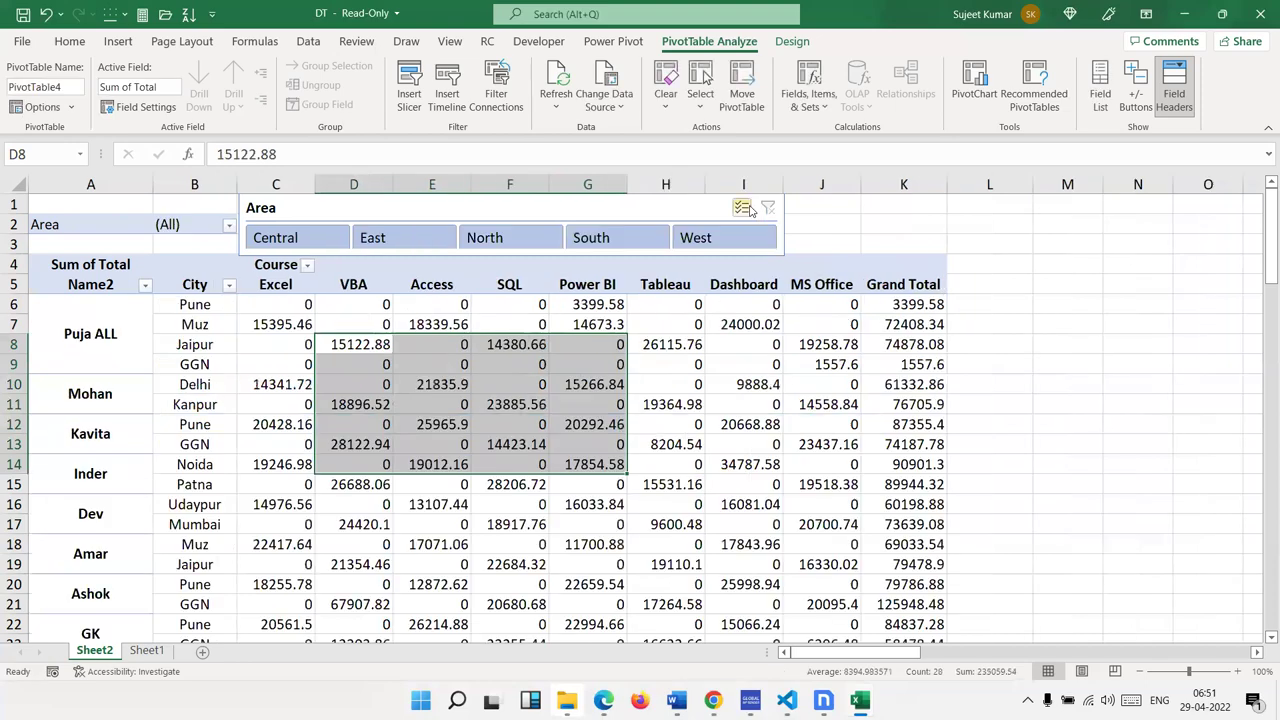
pyautogui.click(195, 443)
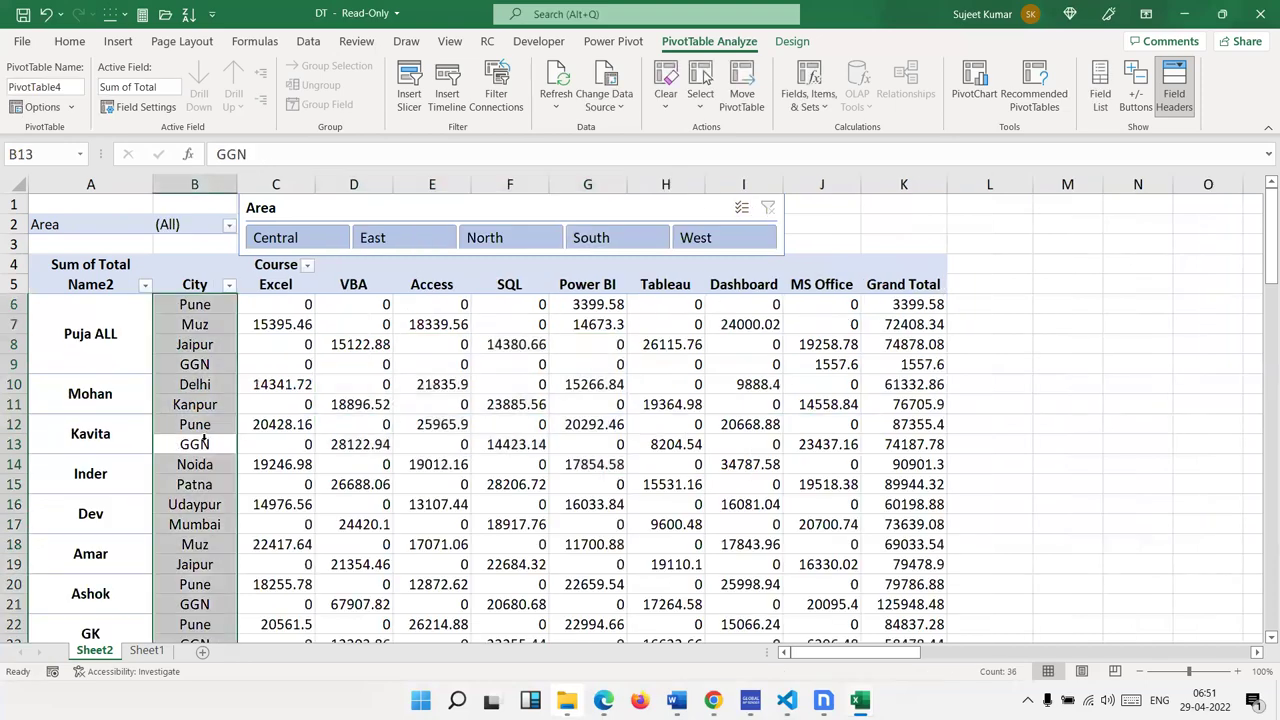
pyautogui.click(597, 463)
pyautogui.scroll(-13, 597, 463)
pyautogui.scroll(10, 457, 420)
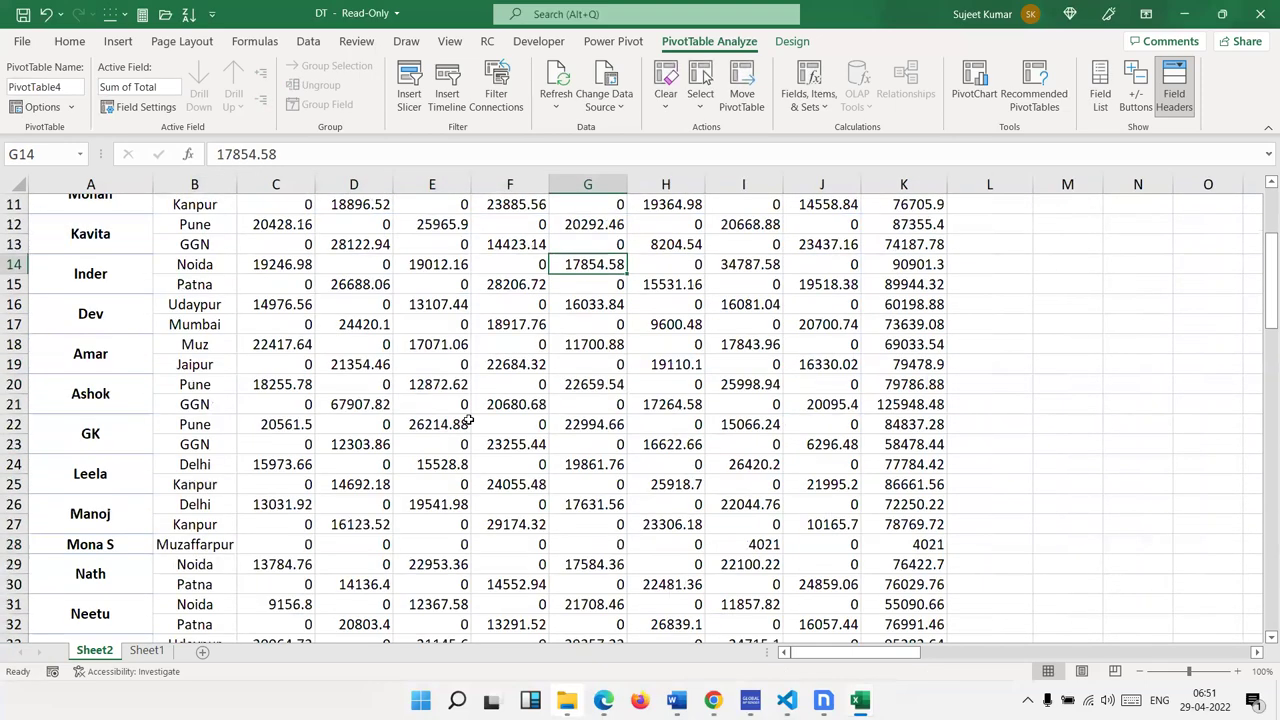
pyautogui.scroll(3, 392, 405)
# Open PivotTable Options and review the filter-field arrangement, autofit column widths and preserve-formatting settings
pyautogui.rightClick(368, 419)
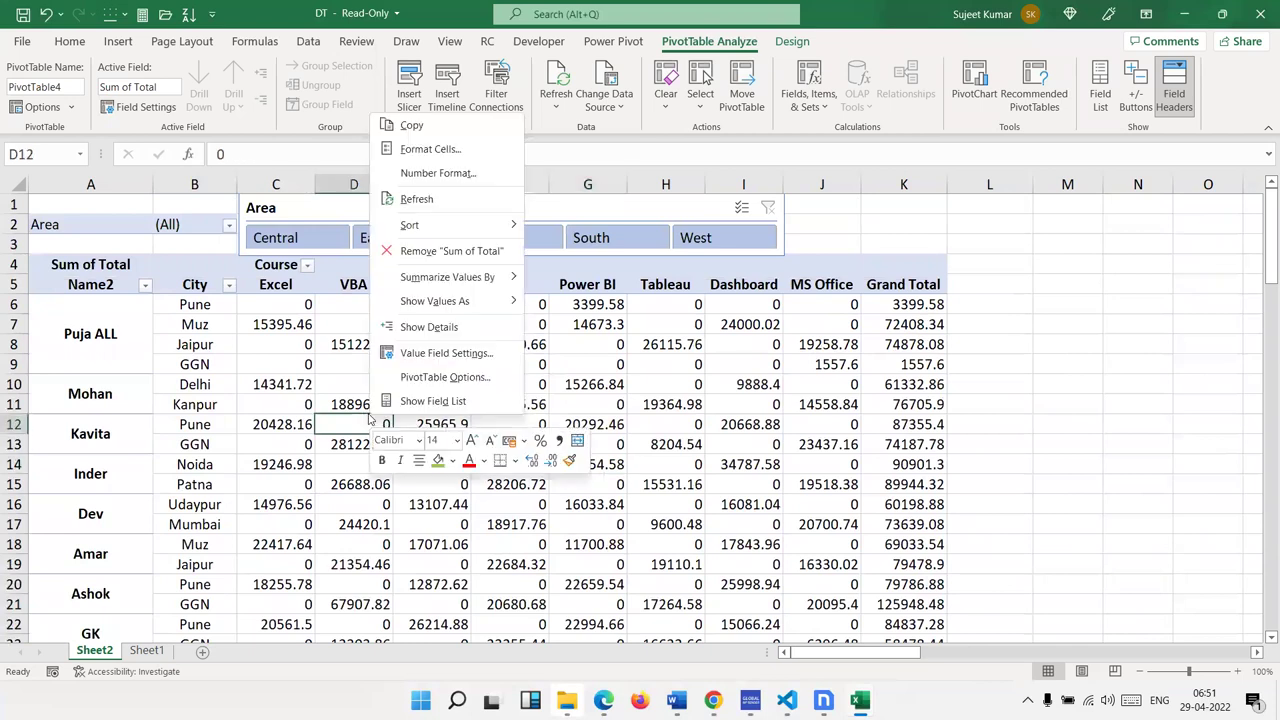
pyautogui.click(415, 377)
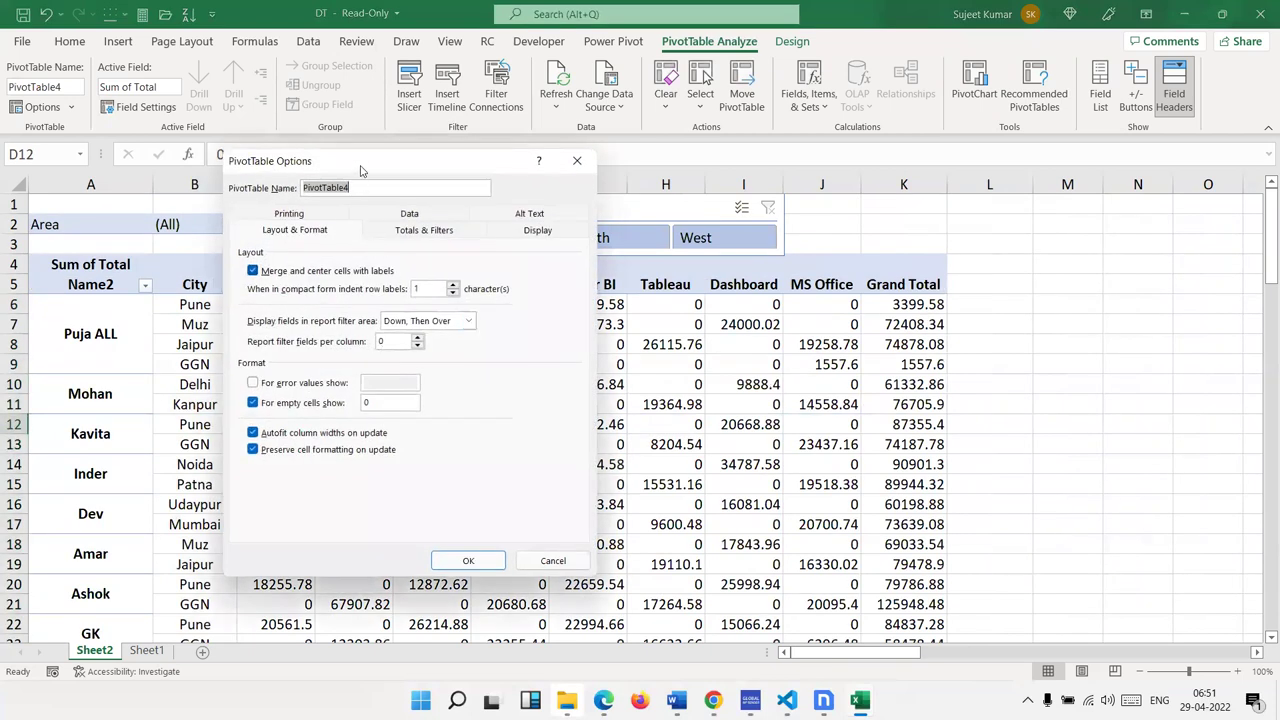
pyautogui.moveTo(365, 170); pyautogui.dragTo(658, 102)
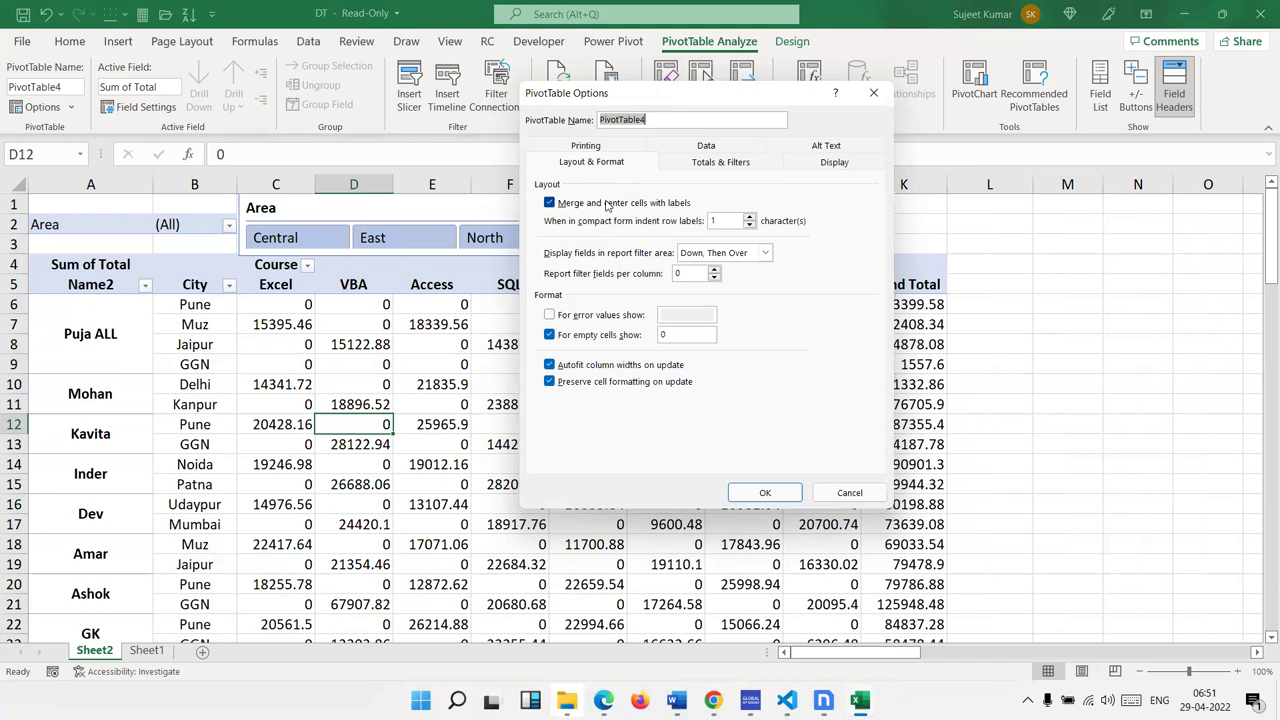
pyautogui.click(689, 257)
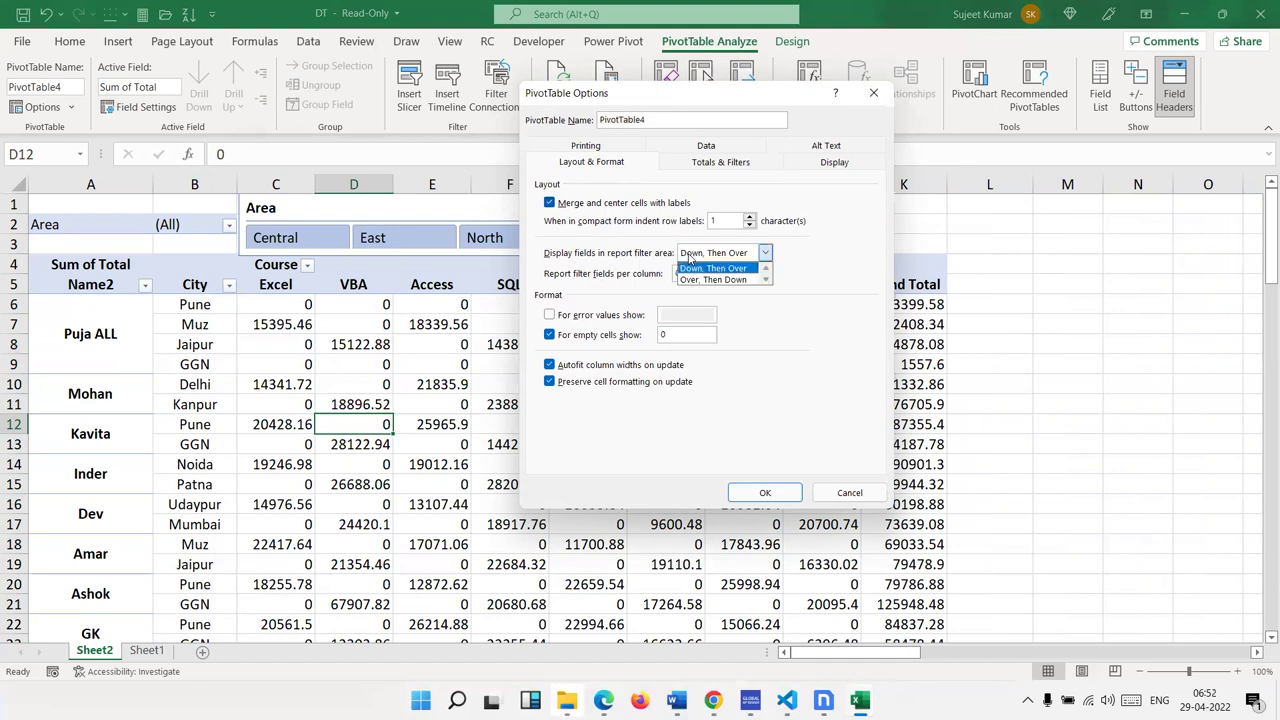
pyautogui.click(689, 257)
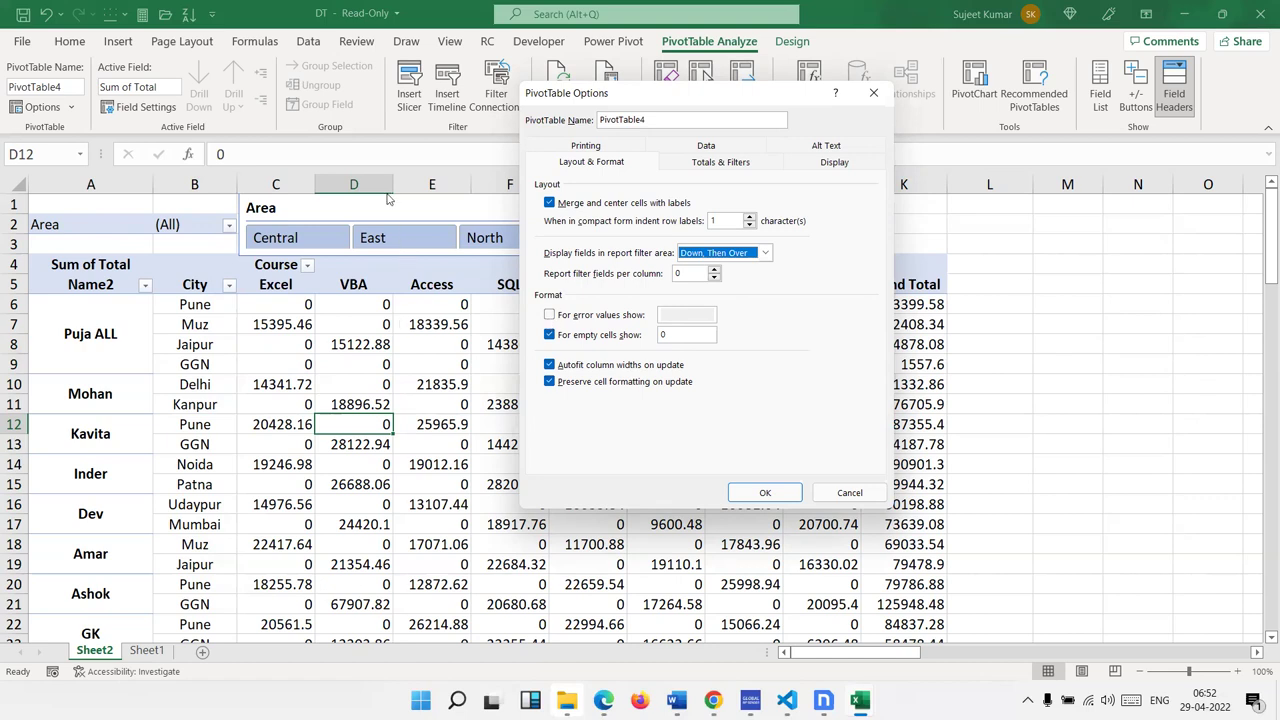
pyautogui.click(560, 368)
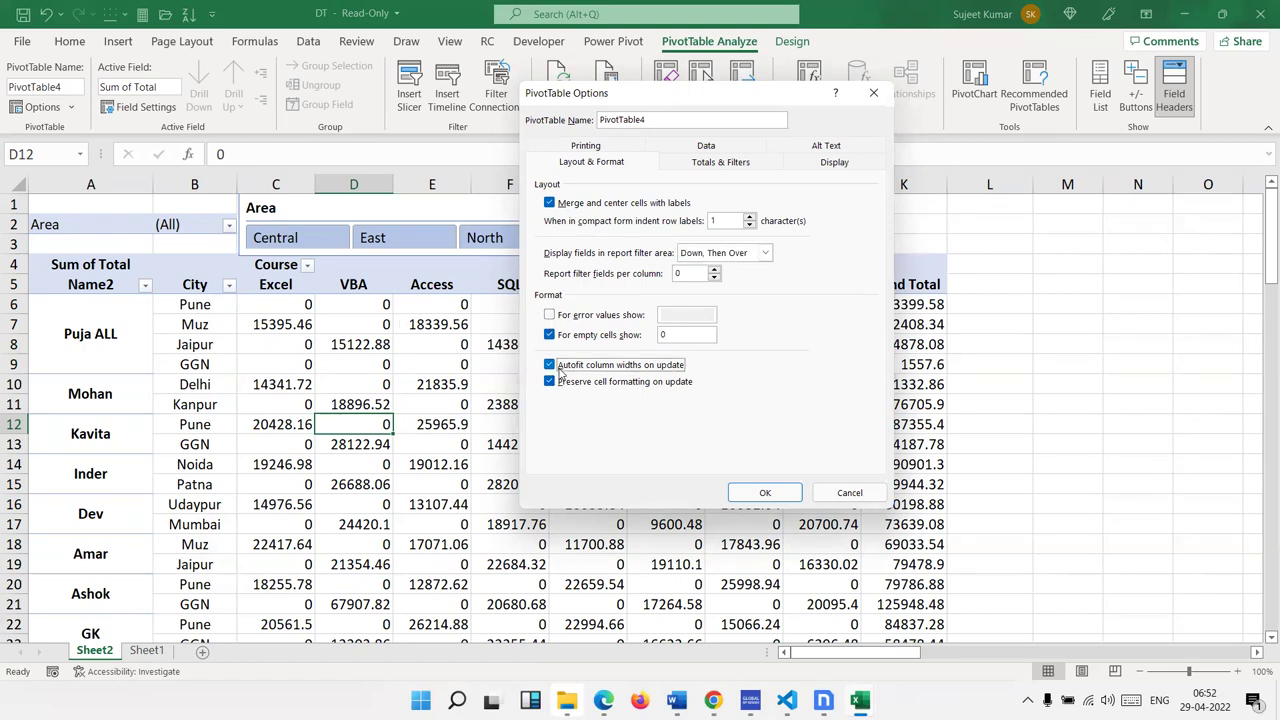
pyautogui.click(561, 369)
pyautogui.click(550, 382)
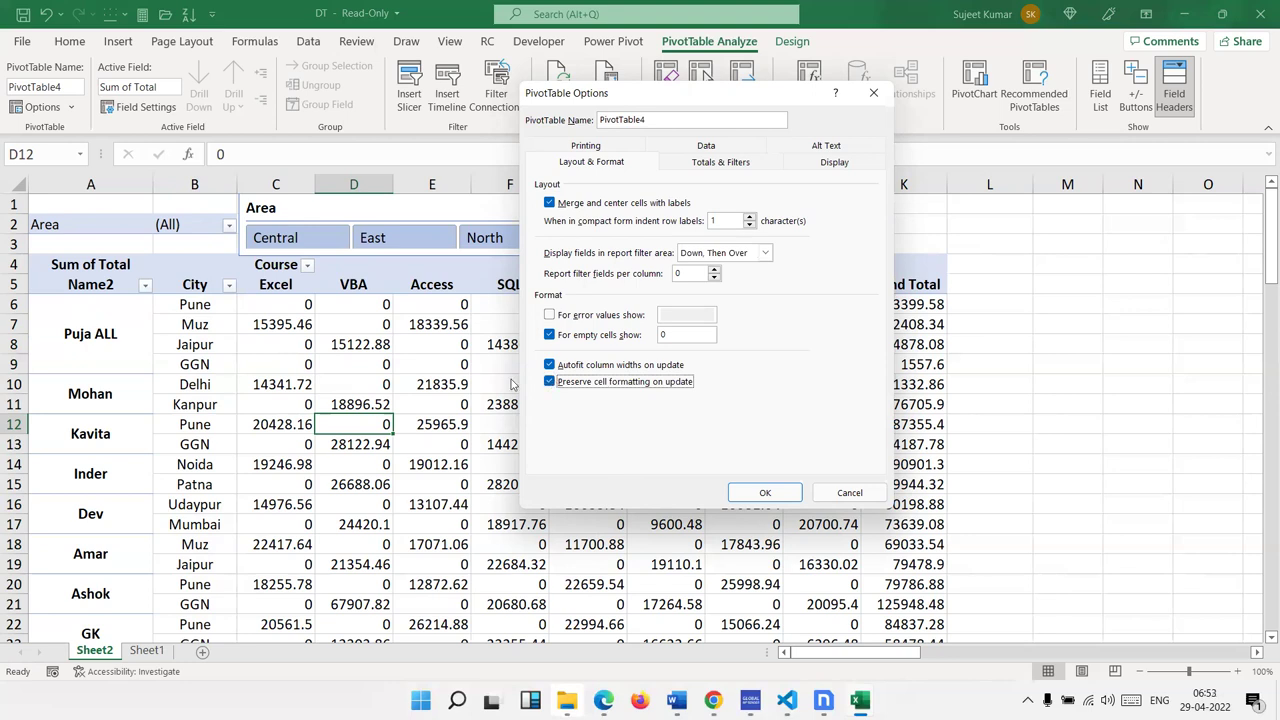
pyautogui.click(705, 163)
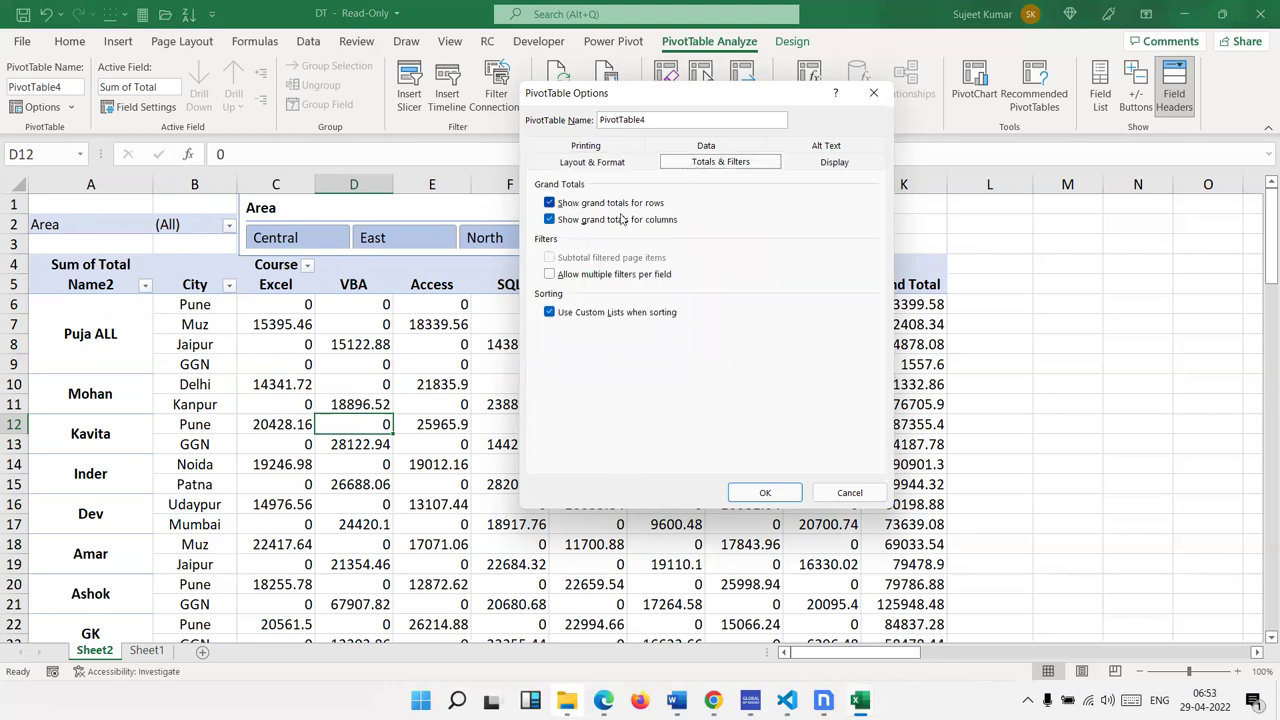
# Clear Show grand totals for both columns and rows in PivotTable Options
pyautogui.click(616, 218)
pyautogui.click(610, 203)
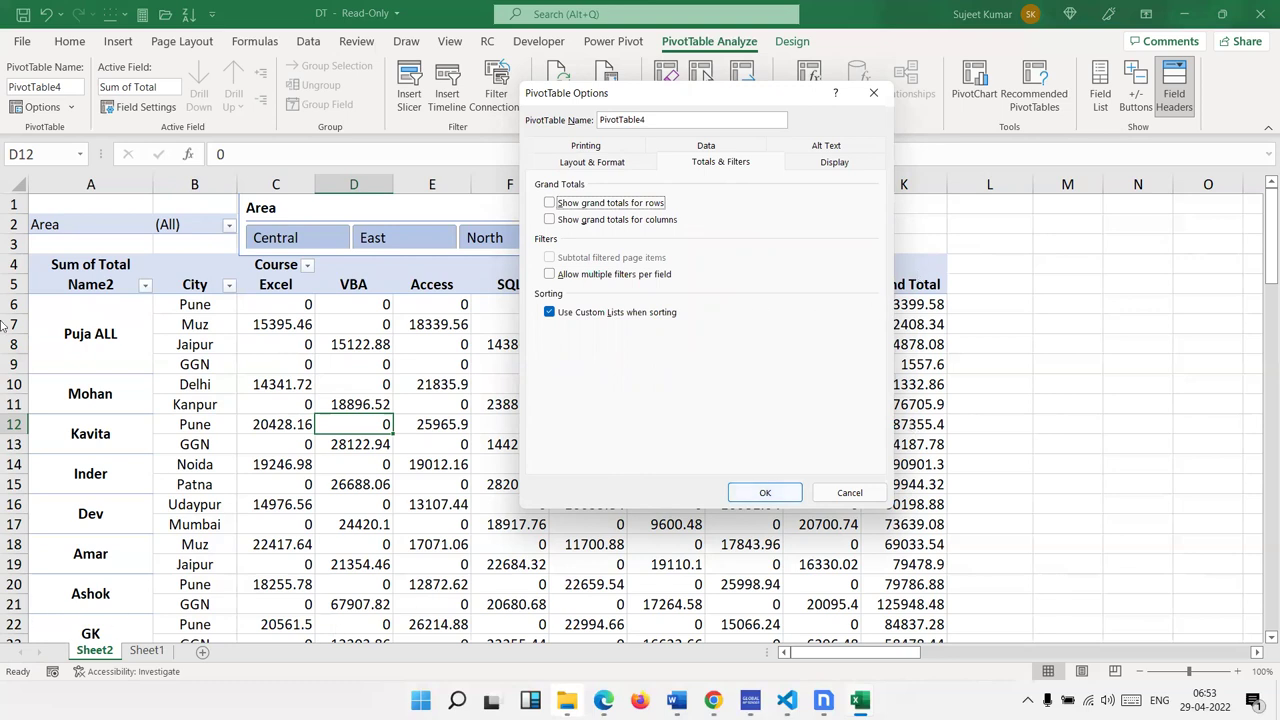
pyautogui.click(831, 161)
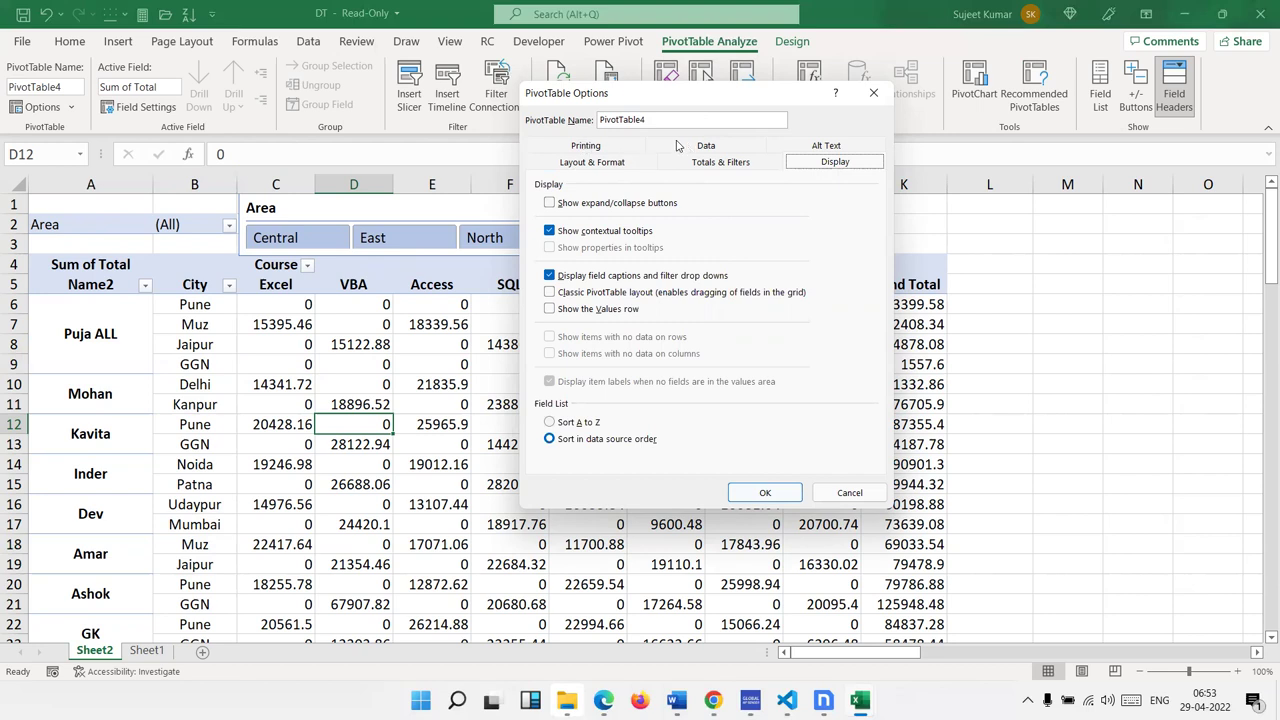
# Tick Set print titles on the Printing settings and view the Data settings
pyautogui.click(620, 149)
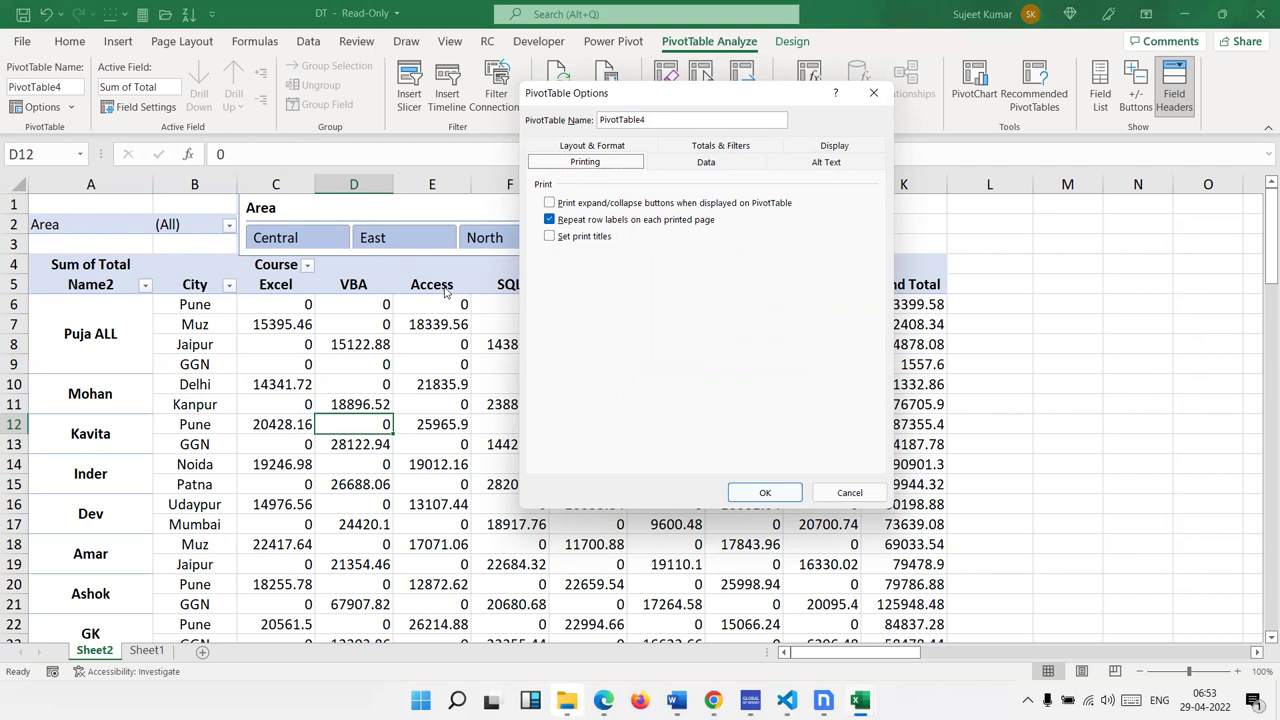
pyautogui.click(561, 244)
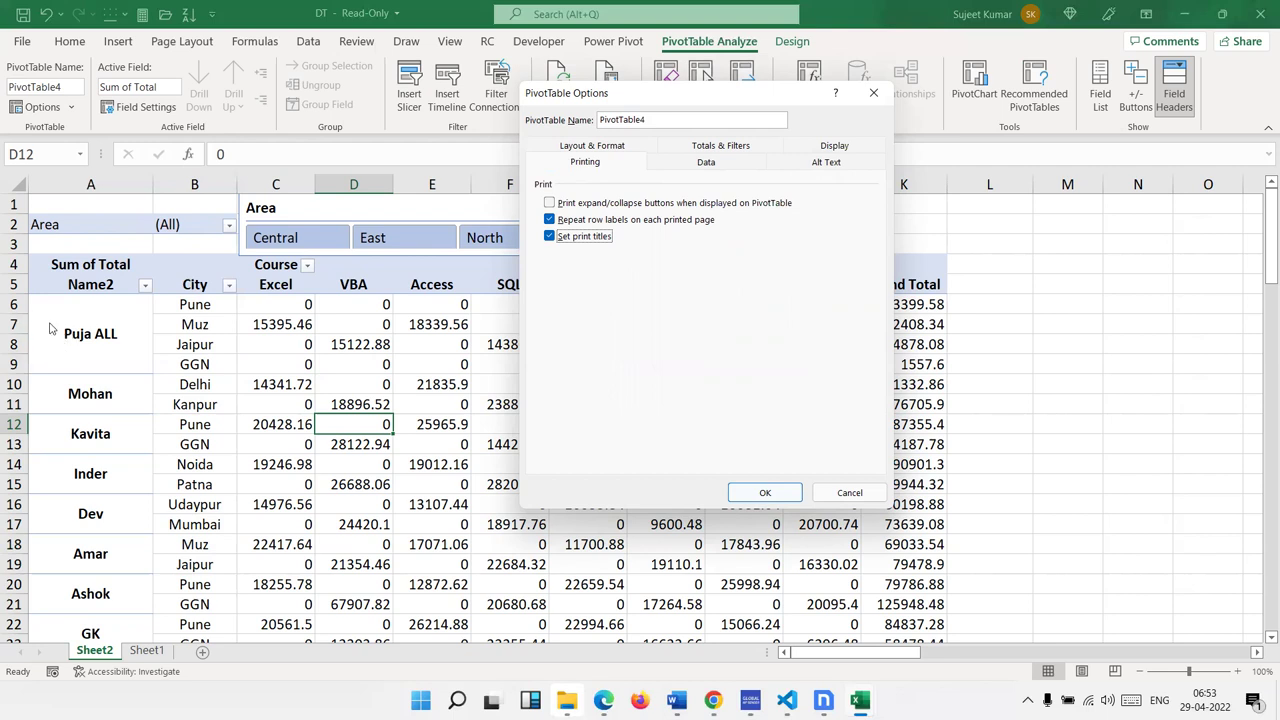
pyautogui.click(714, 166)
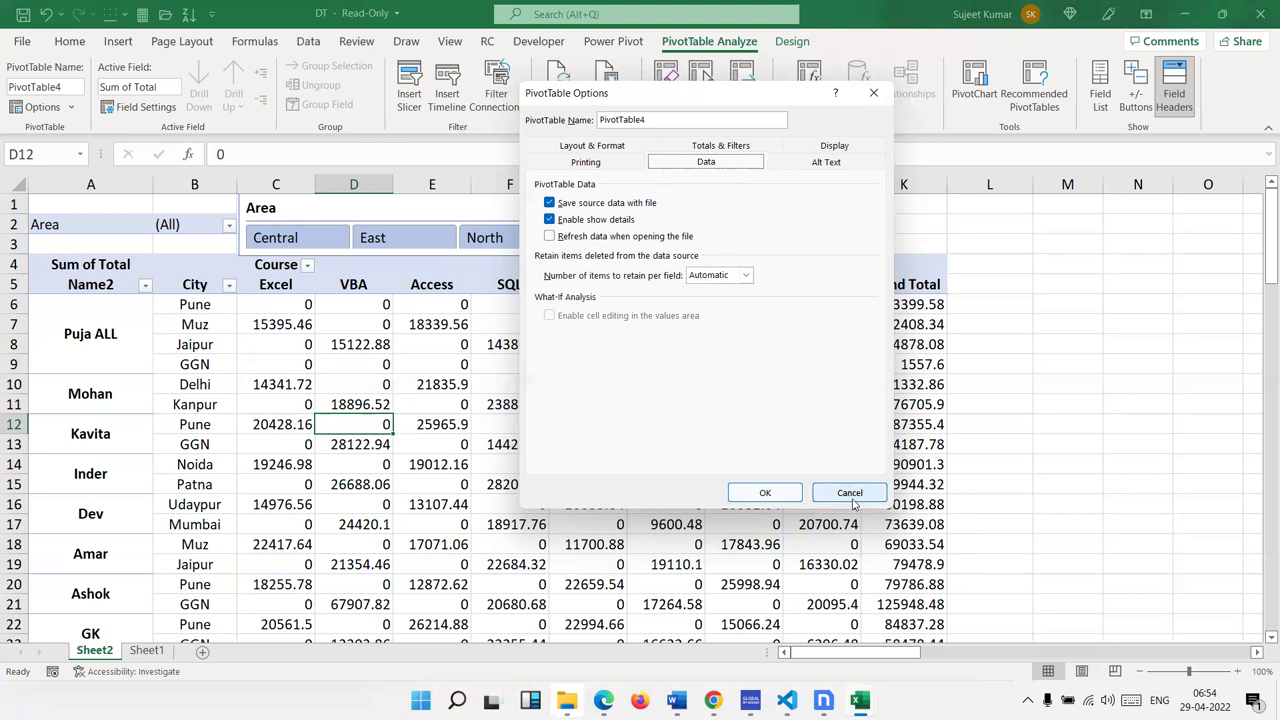
# Cancel the PivotTable Options dialog without applying changes and minimize the Excel workbook
pyautogui.click(851, 496)
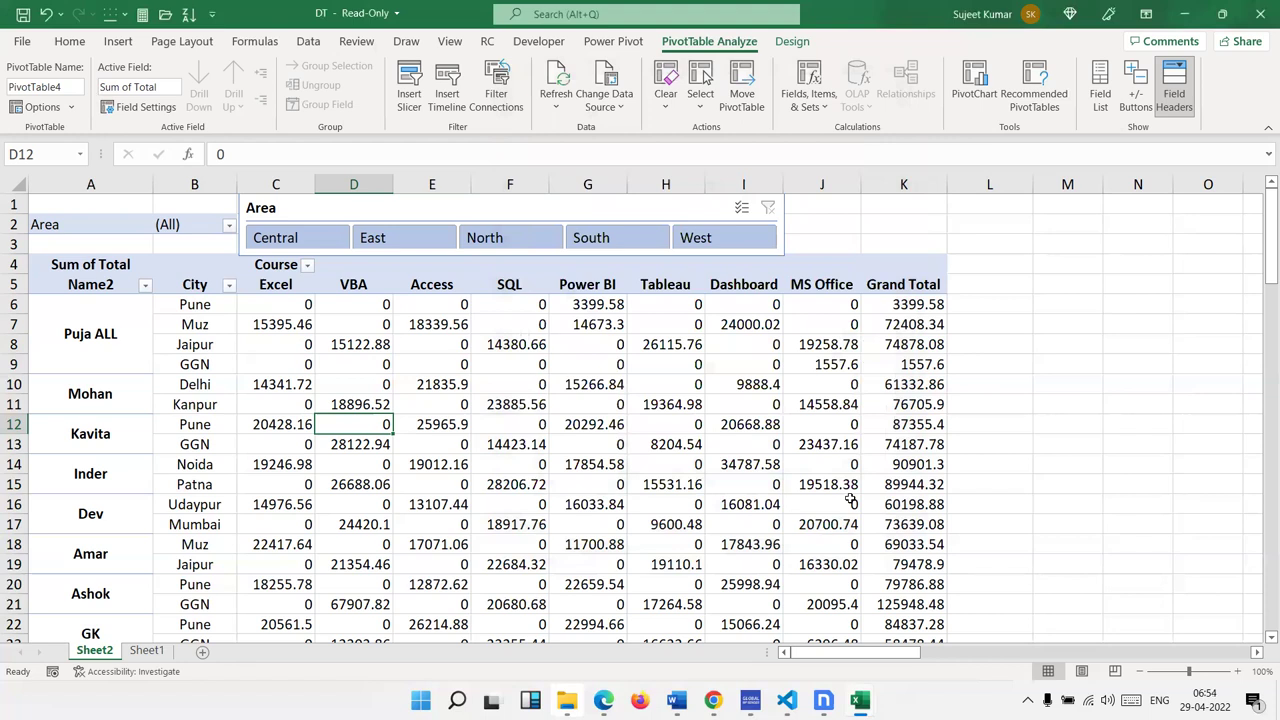
pyautogui.moveTo(851, 499)
pyautogui.moveTo(658, 478)
pyautogui.click(1180, 16)
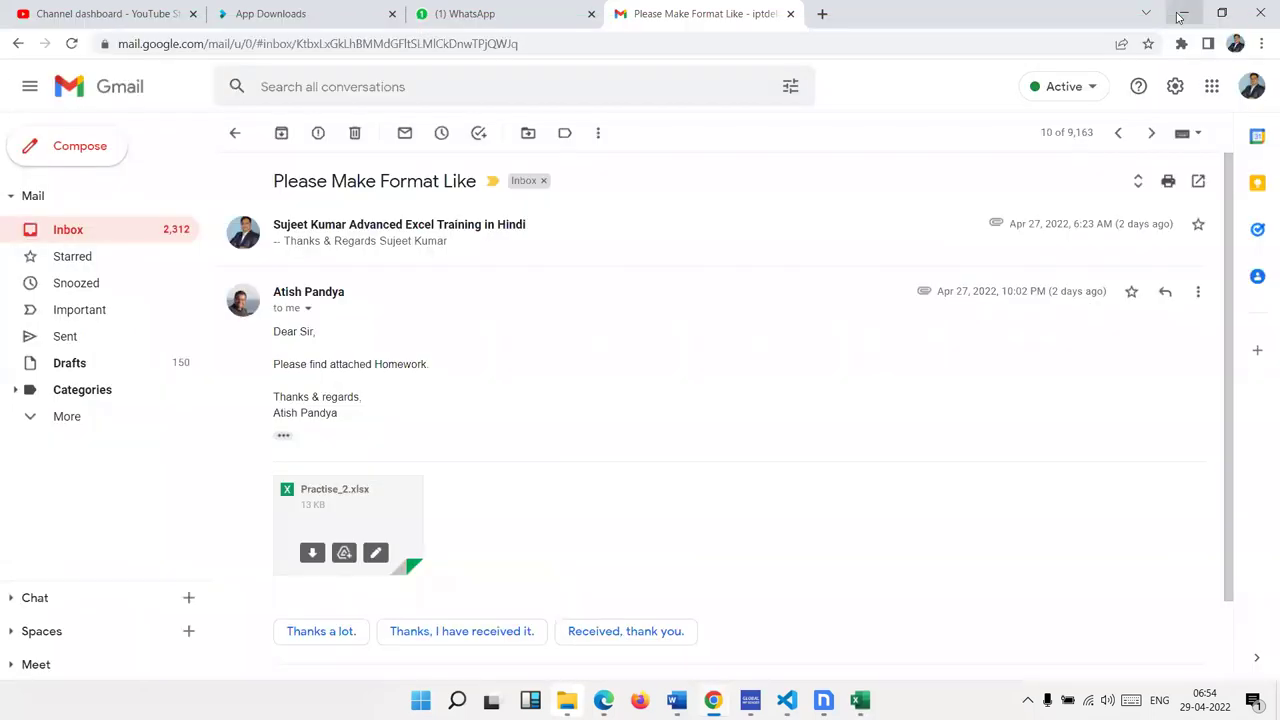
# Minimize the Chrome window showing the Gmail message to reveal the desktop
pyautogui.click(1179, 18)
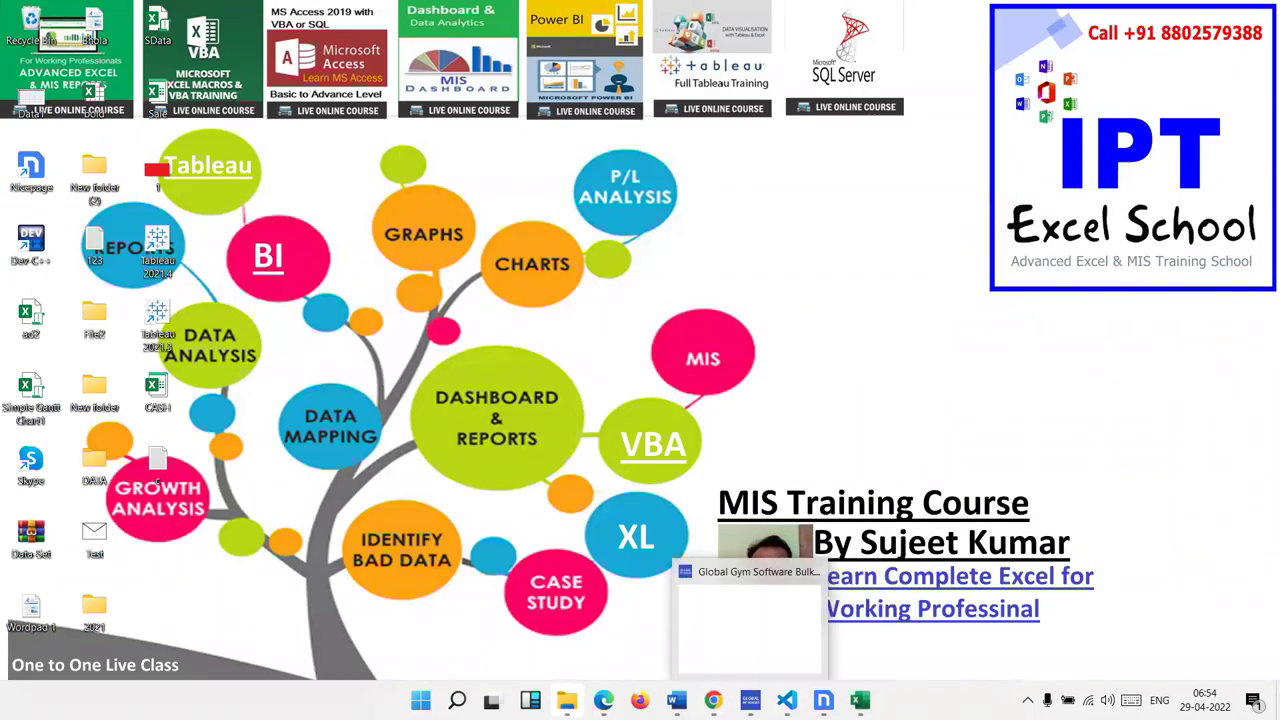
pyautogui.moveTo(713, 700)
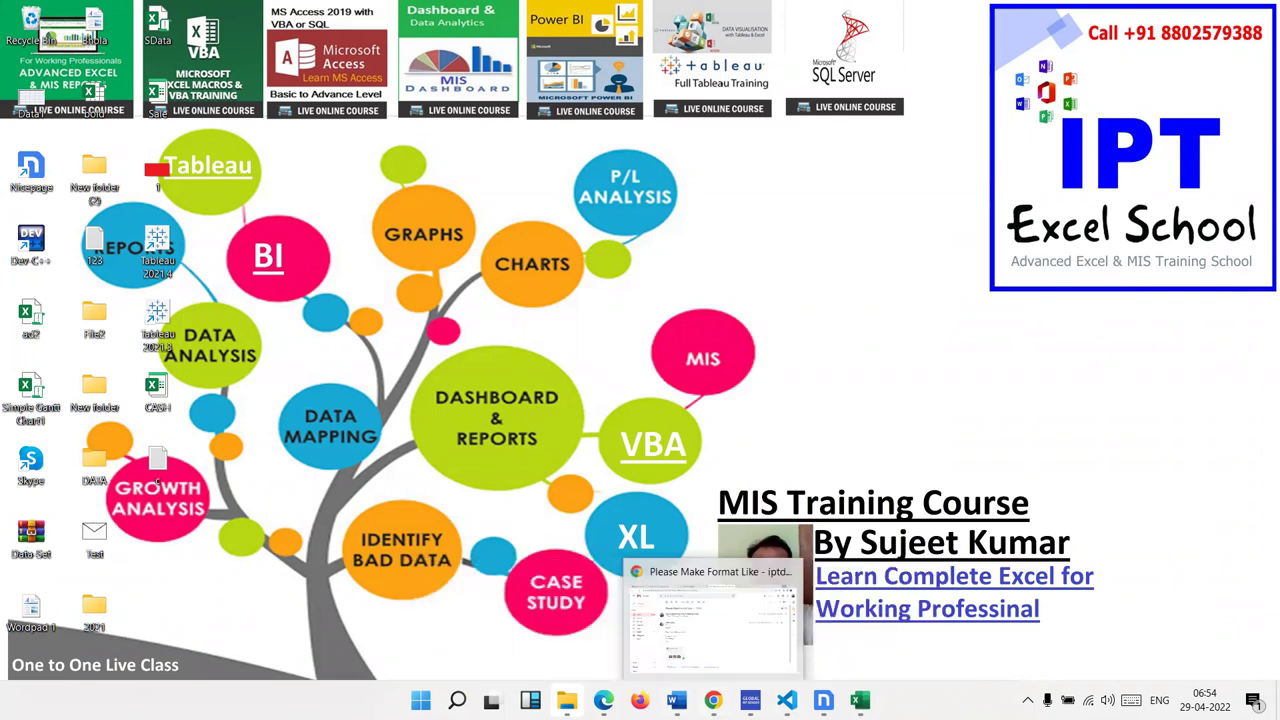